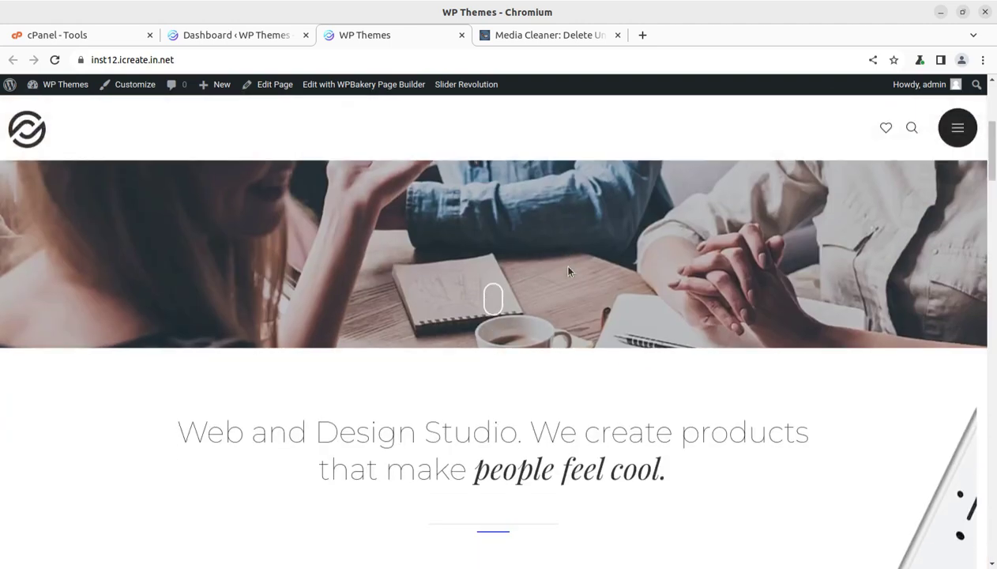
- Review the WP Themes front page from the hero slider down to the service blocks
scroll(561, 263, down, 4)
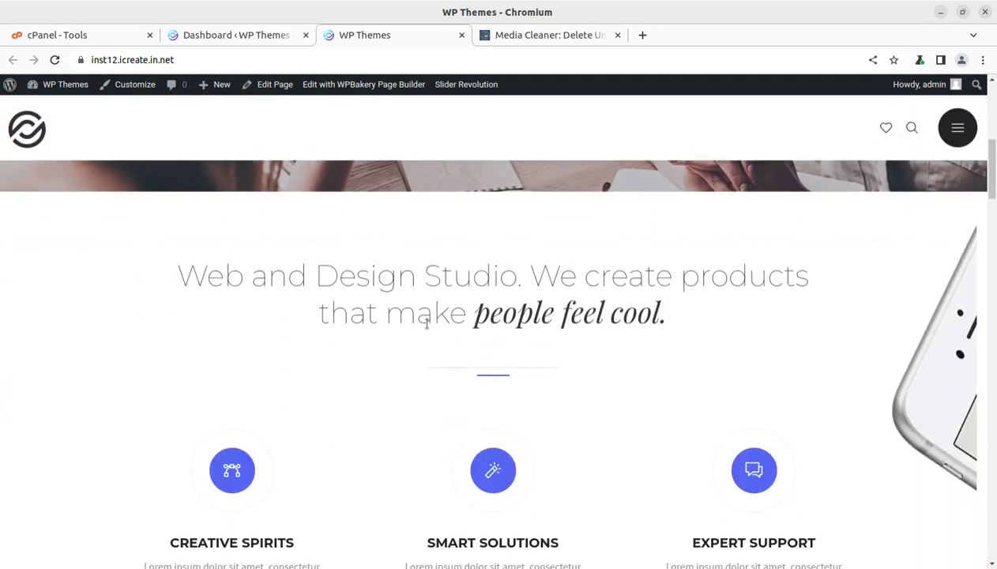
scroll(431, 328, down, 4)
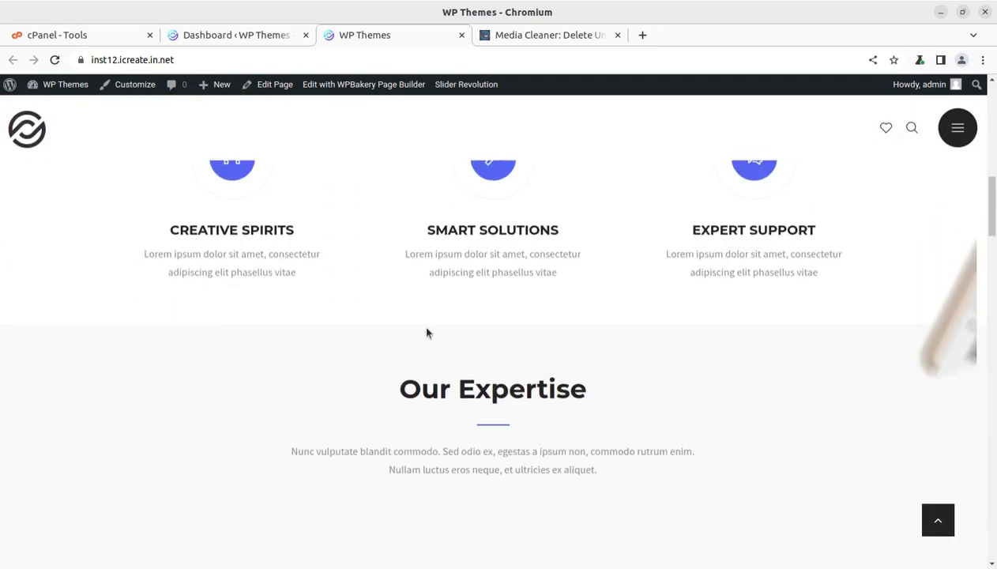
scroll(425, 332, down, 4)
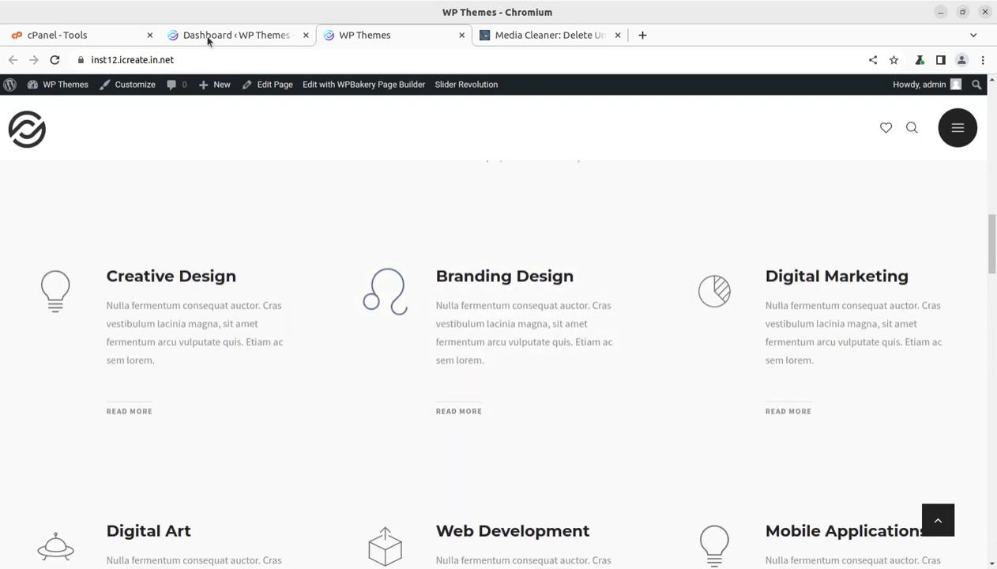
scroll(354, 292, up, 10)
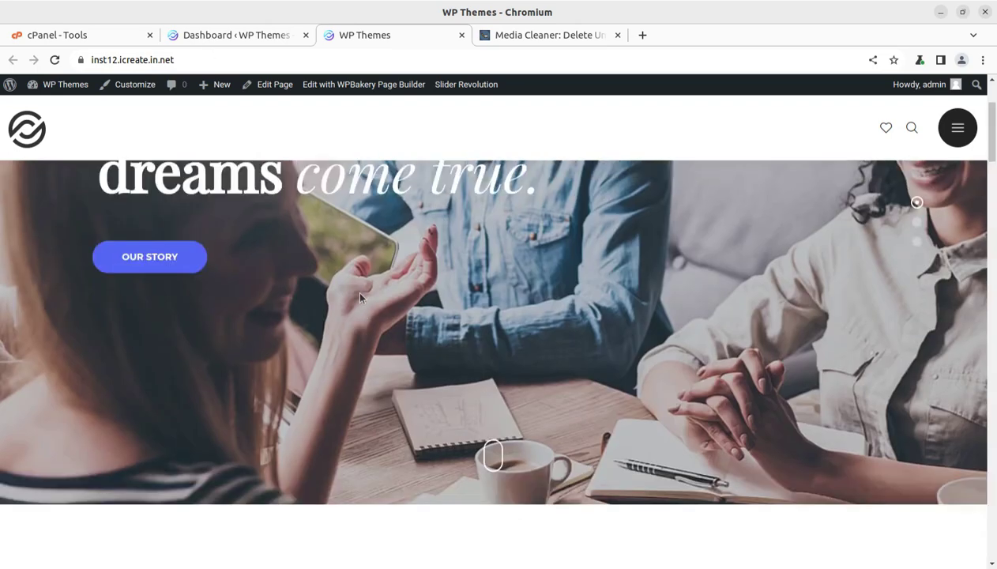
scroll(359, 297, up, 2)
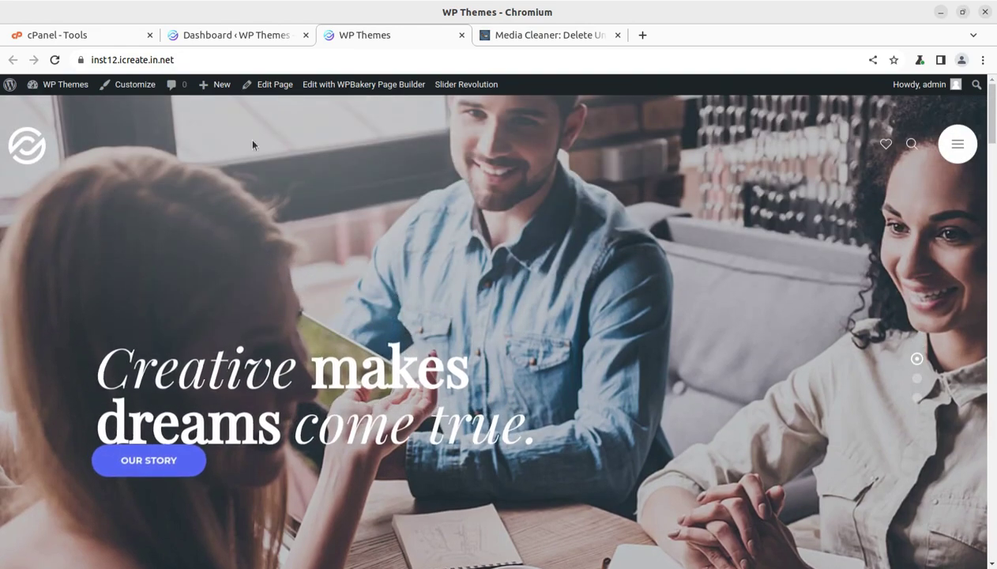
- Open the Media Library from the WordPress dashboard and look through its images down to the media item count
click(241, 37)
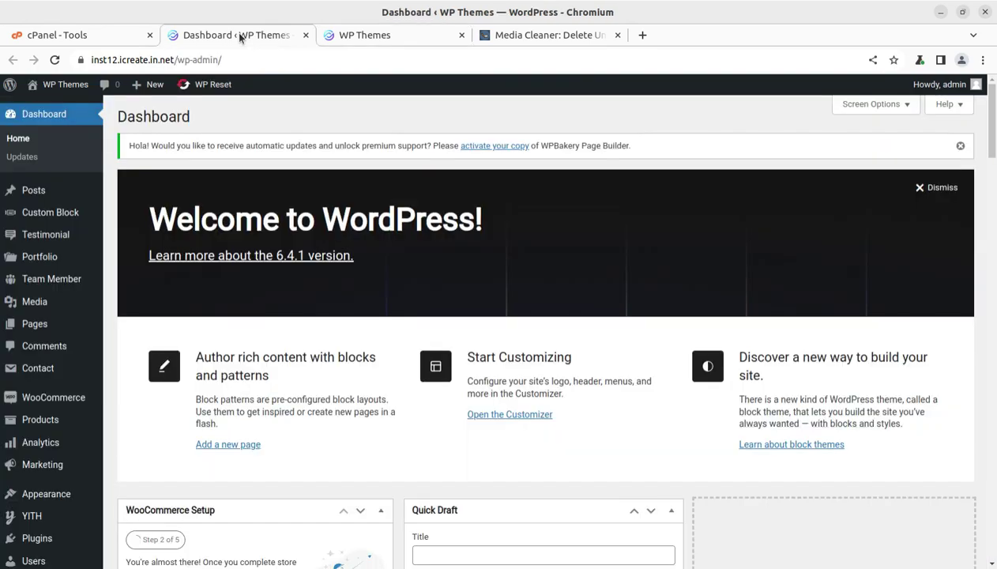
mouse_move(72, 430)
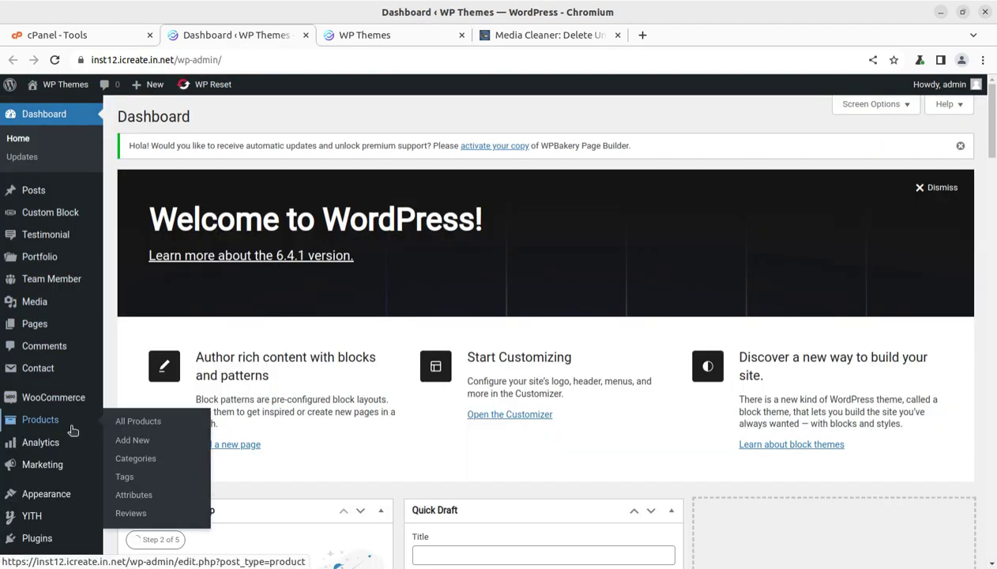
mouse_move(23, 304)
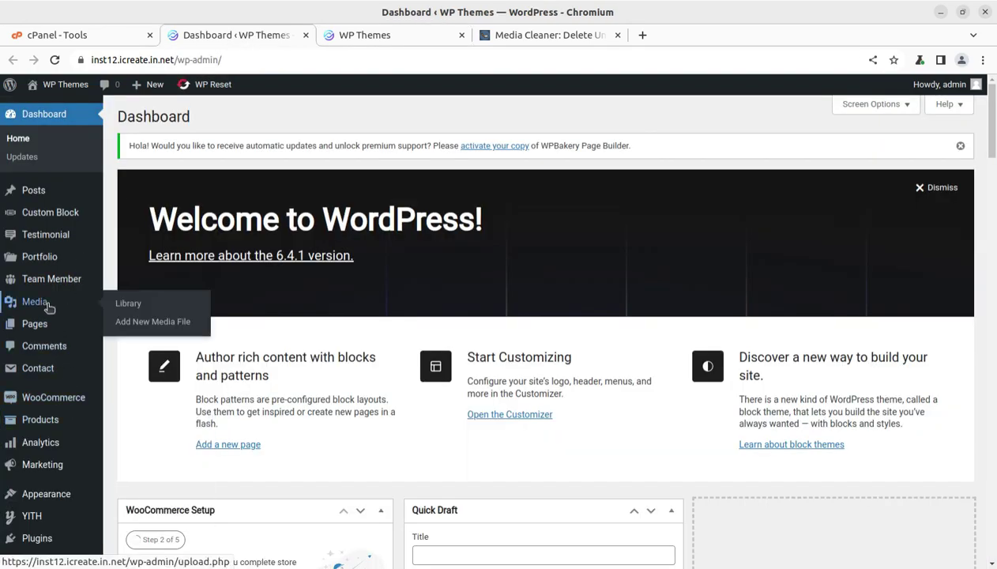
click(134, 314)
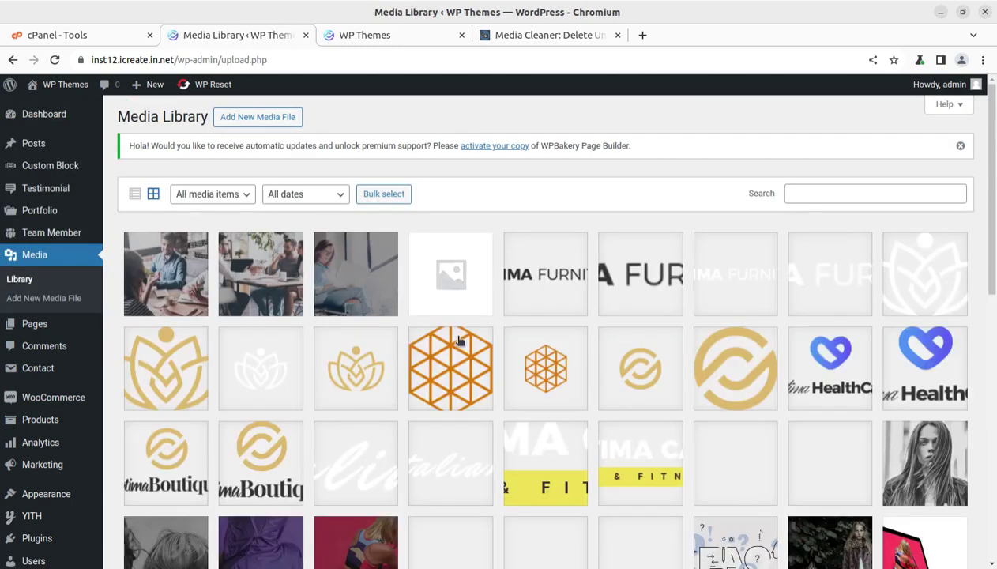
scroll(513, 338, down, 6)
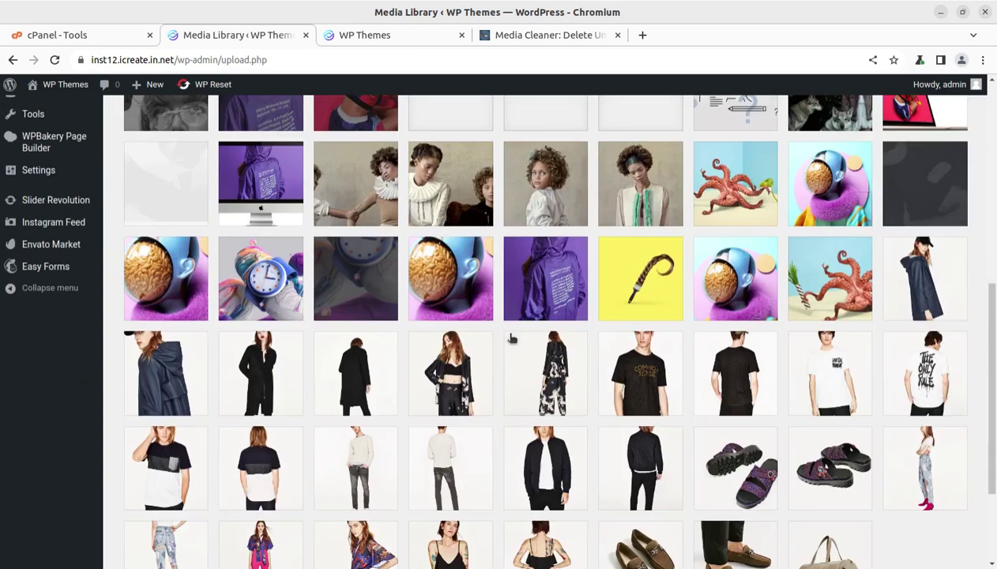
scroll(510, 338, down, 2)
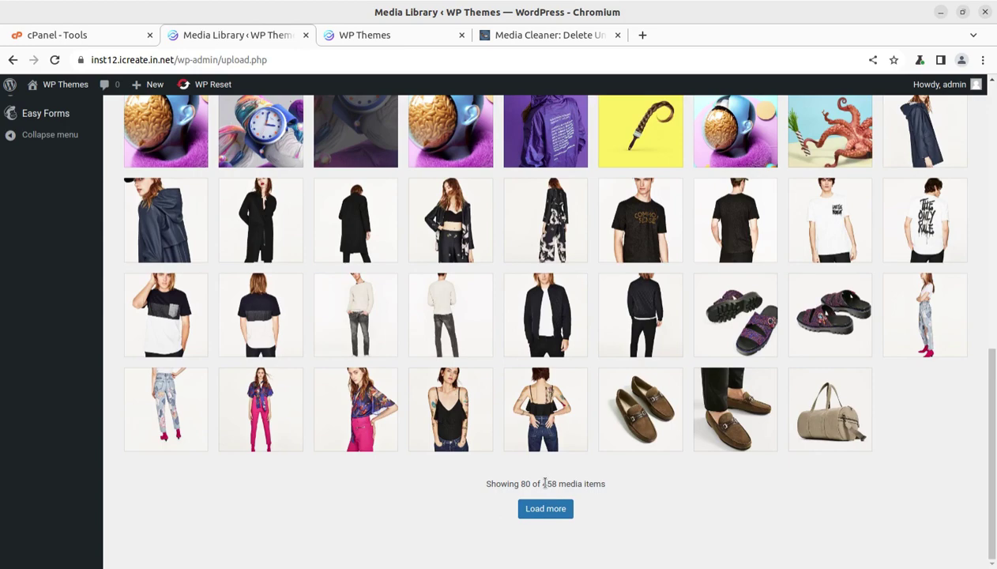
scroll(357, 298, up, 3)
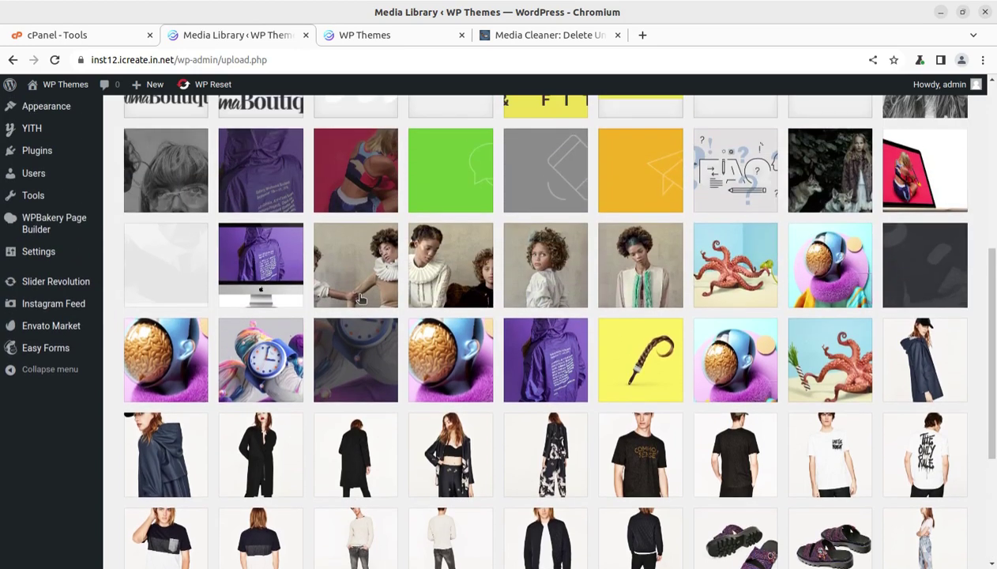
scroll(357, 298, up, 2)
scroll(357, 298, up, 3)
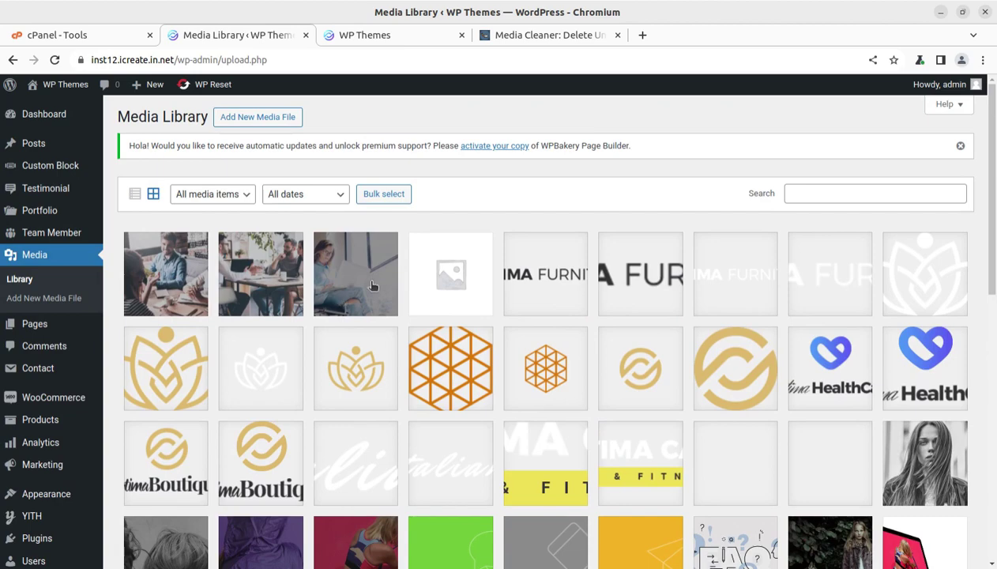
- Check the site's front page again and open its navigation menu to view the available pages
click(366, 35)
scroll(432, 190, down, 6)
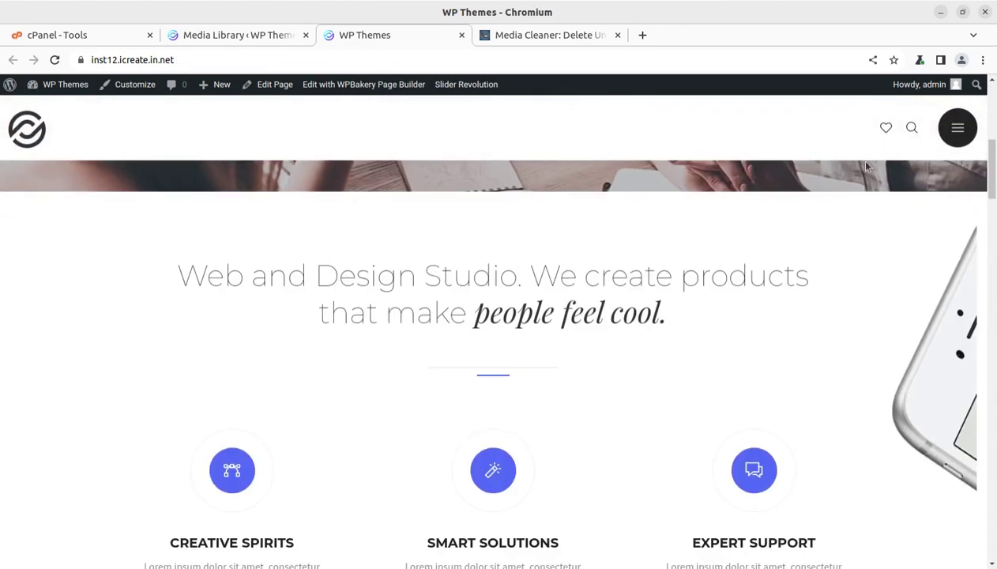
click(953, 131)
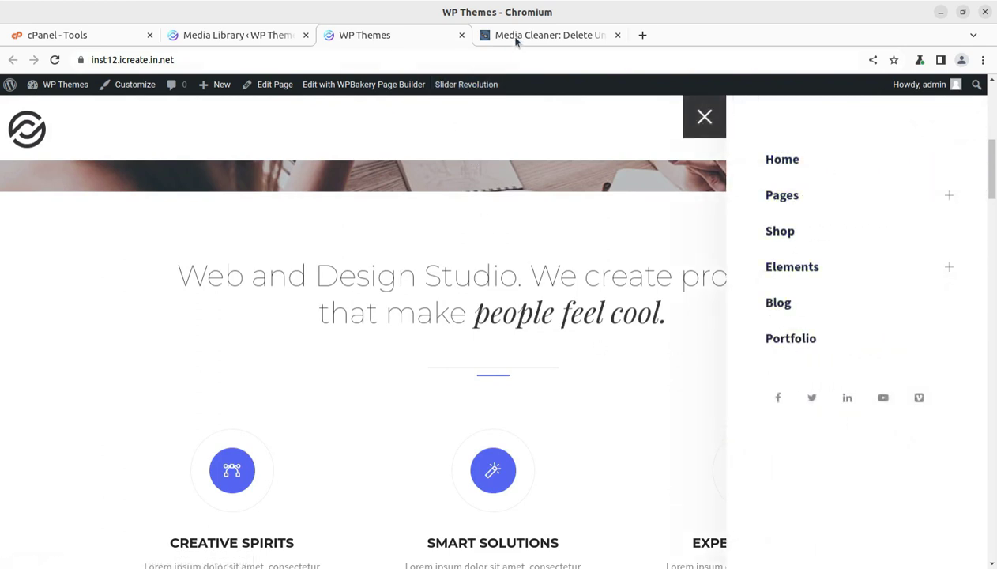
- Return to the Media Library and look over the loaded images from the end of the list back to the start
click(223, 39)
scroll(345, 368, down, 10)
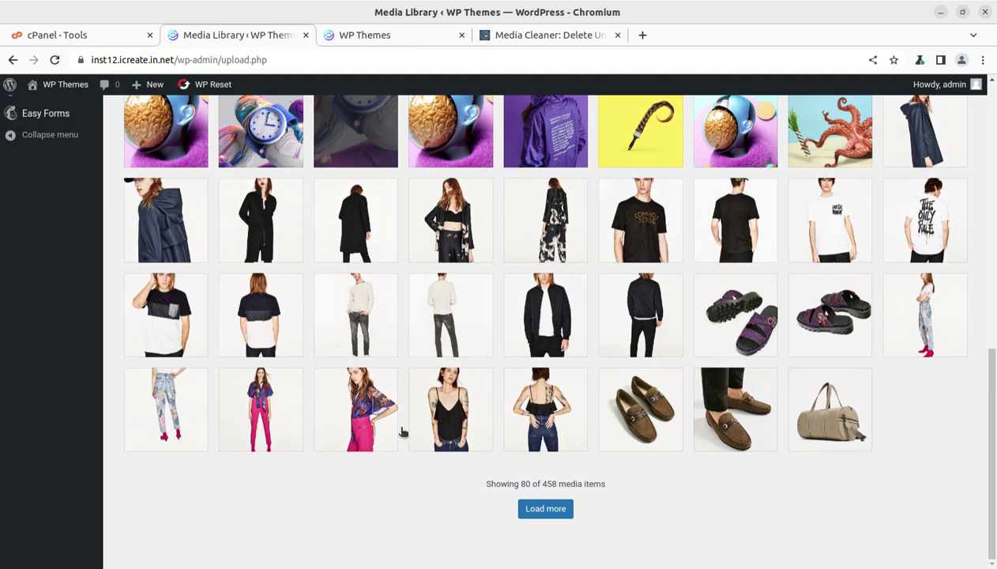
scroll(402, 431, up, 2)
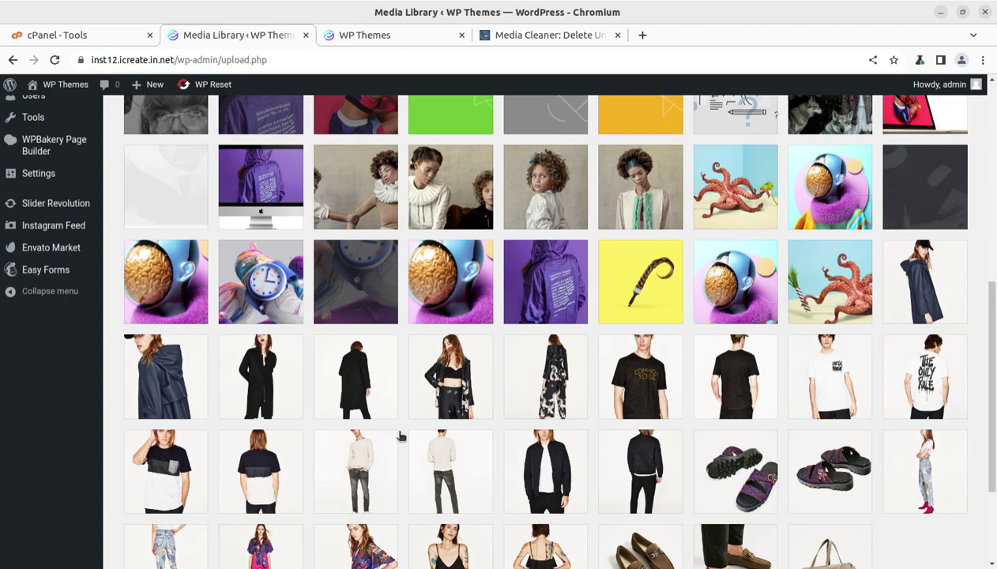
scroll(401, 435, up, 5)
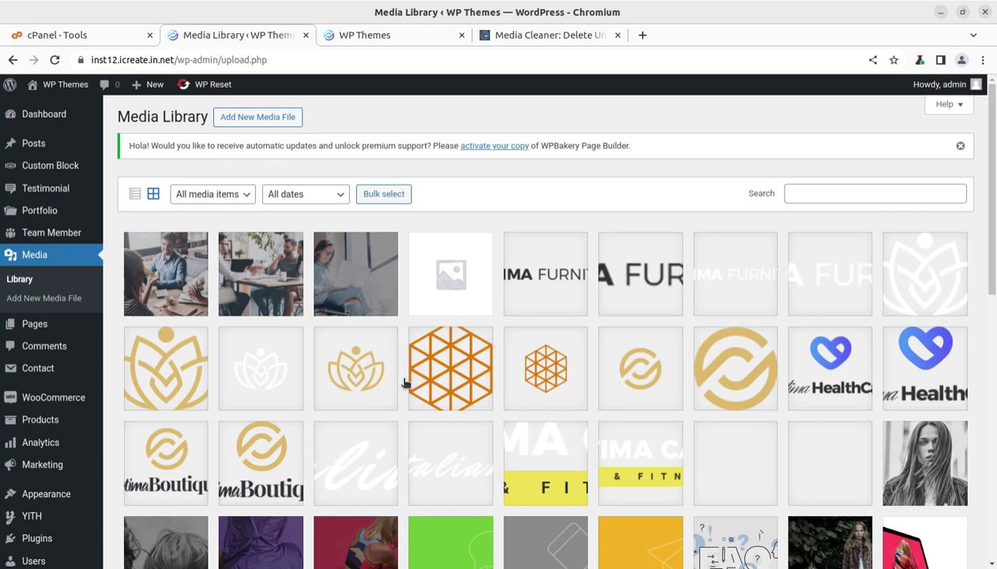
- Inspect the file URL in the attachment details of the small orange hexagon logo, and look over the other library images
click(547, 385)
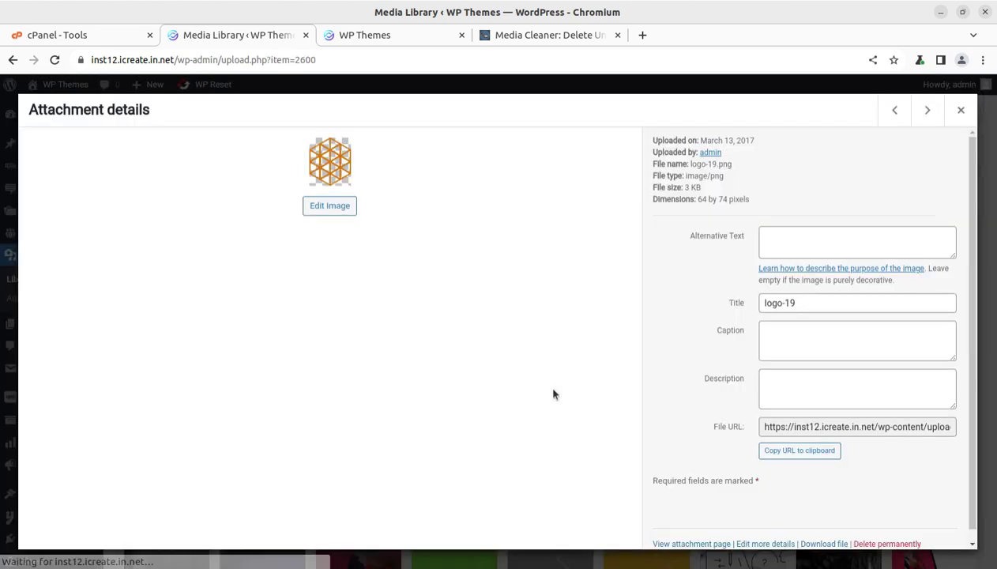
triple_click(816, 426)
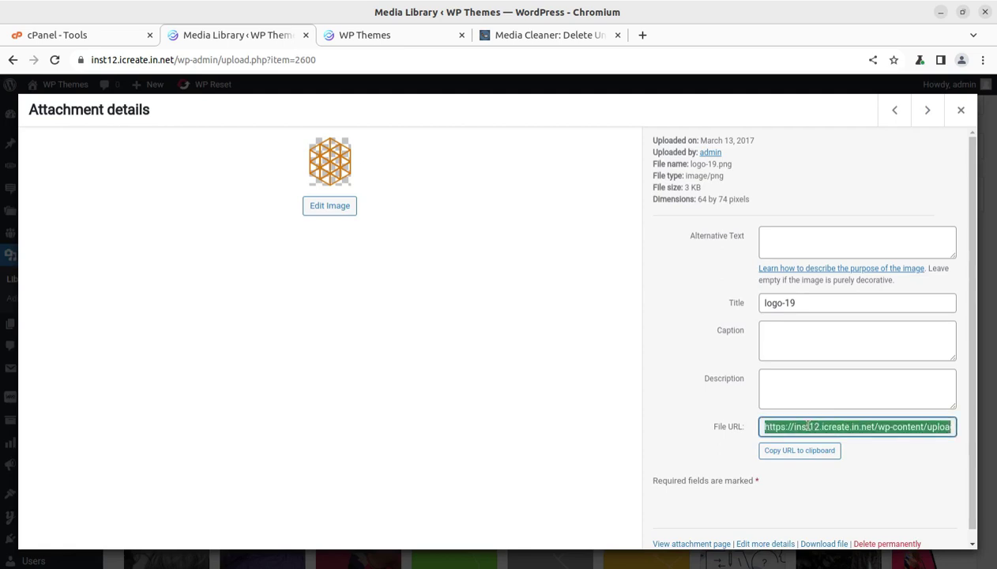
click(961, 110)
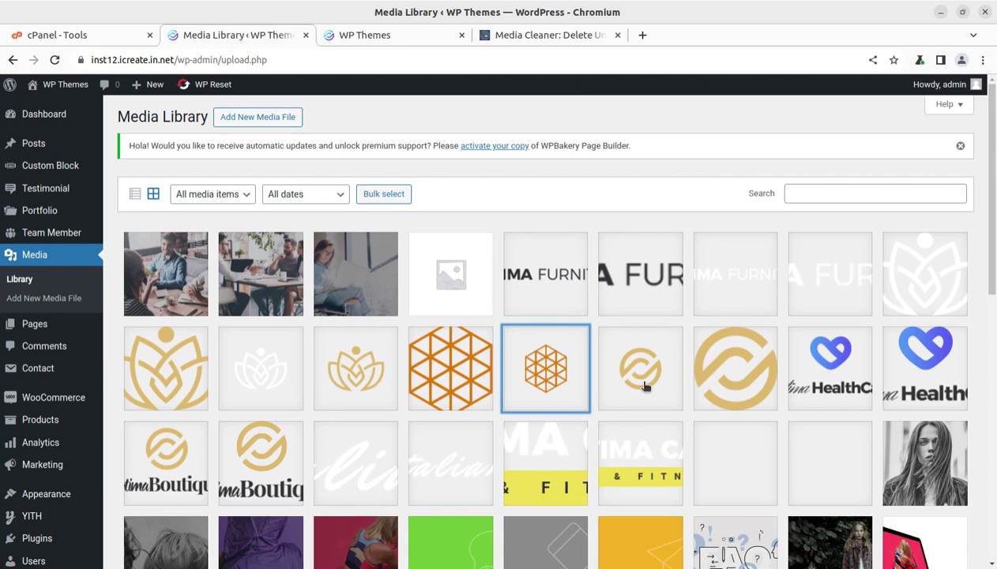
scroll(663, 383, down, 3)
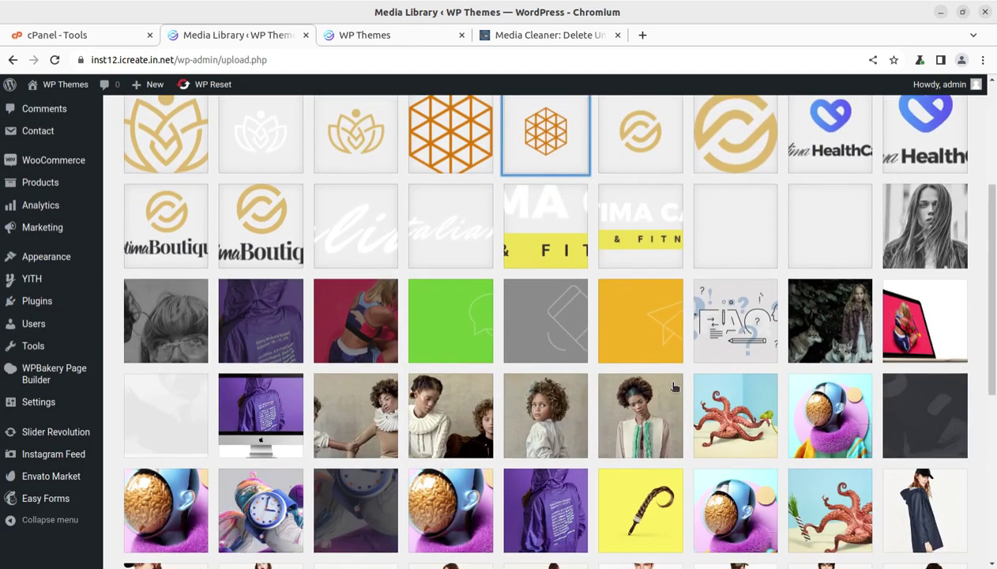
scroll(673, 385, down, 1)
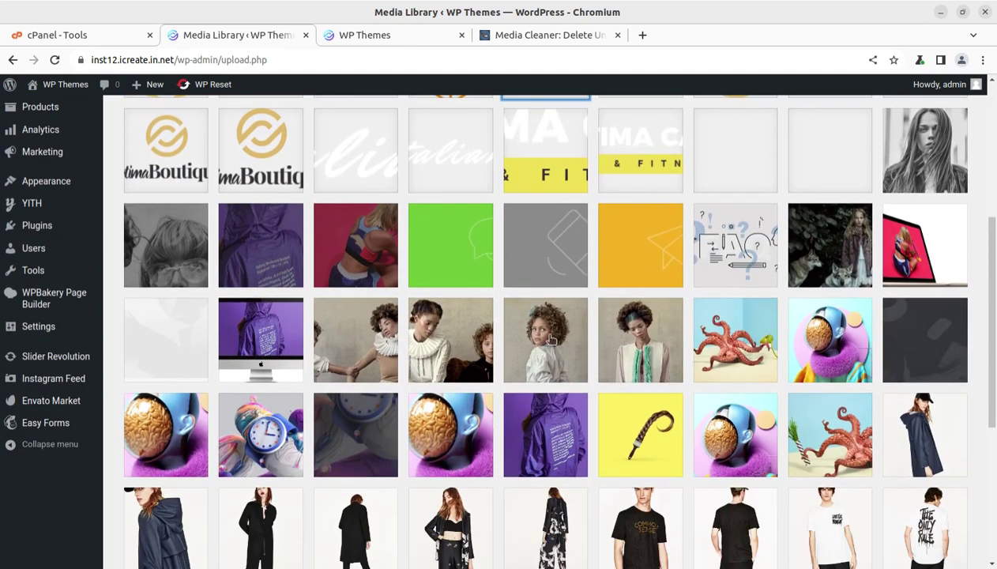
scroll(550, 338, up, 4)
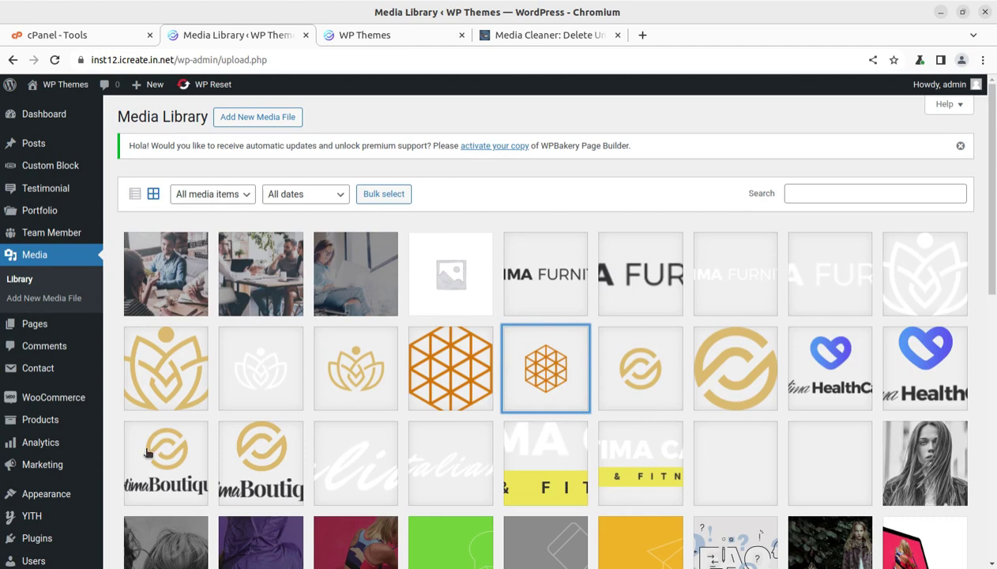
- Open the Demo Importer and browse the demo templates available for the theme
scroll(84, 474, down, 2)
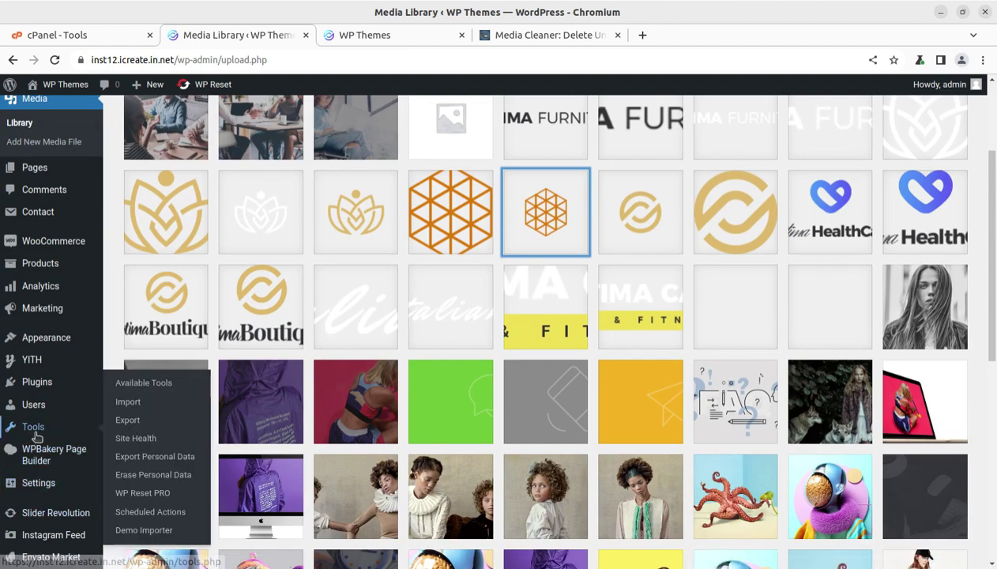
click(130, 535)
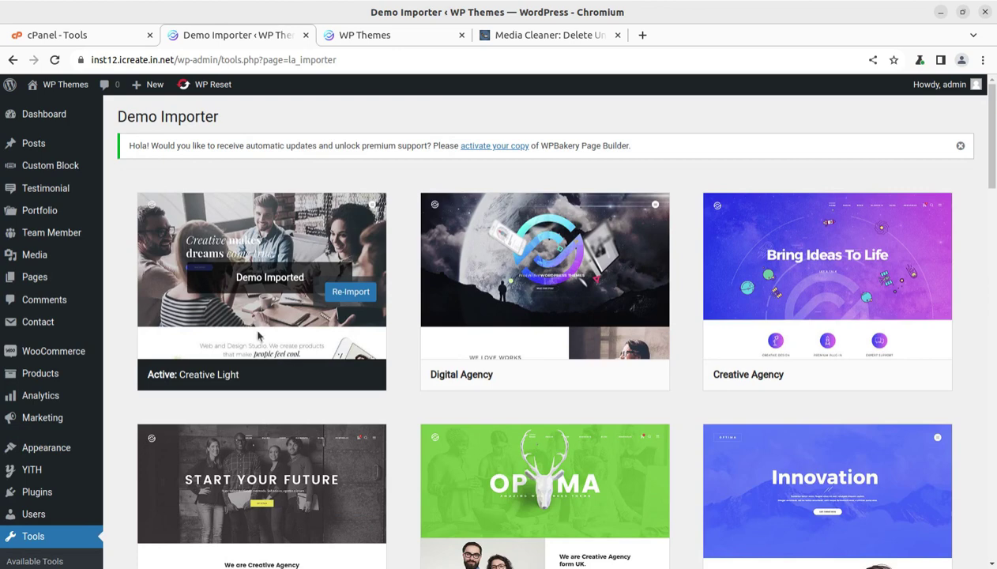
mouse_move(454, 365)
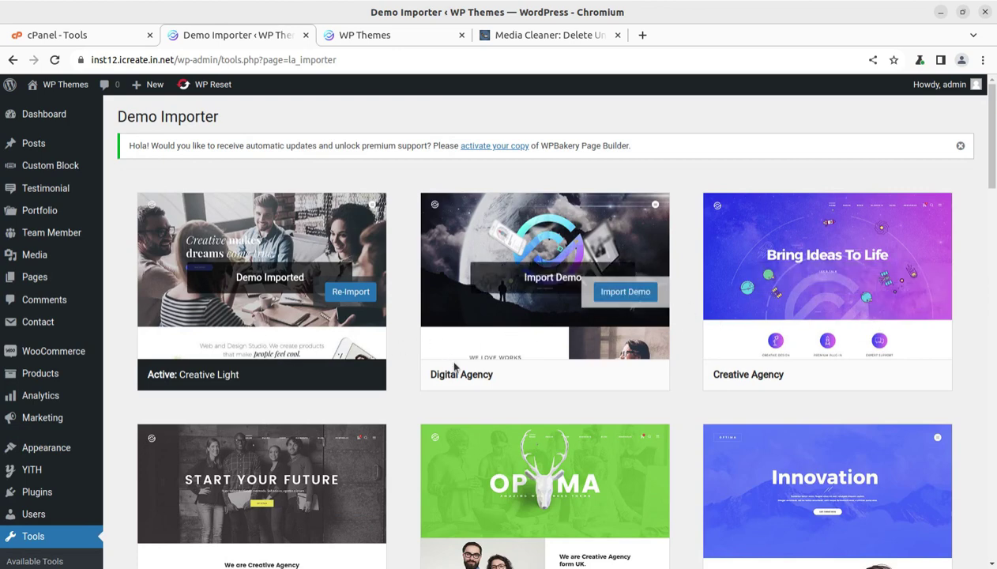
scroll(454, 365, down, 2)
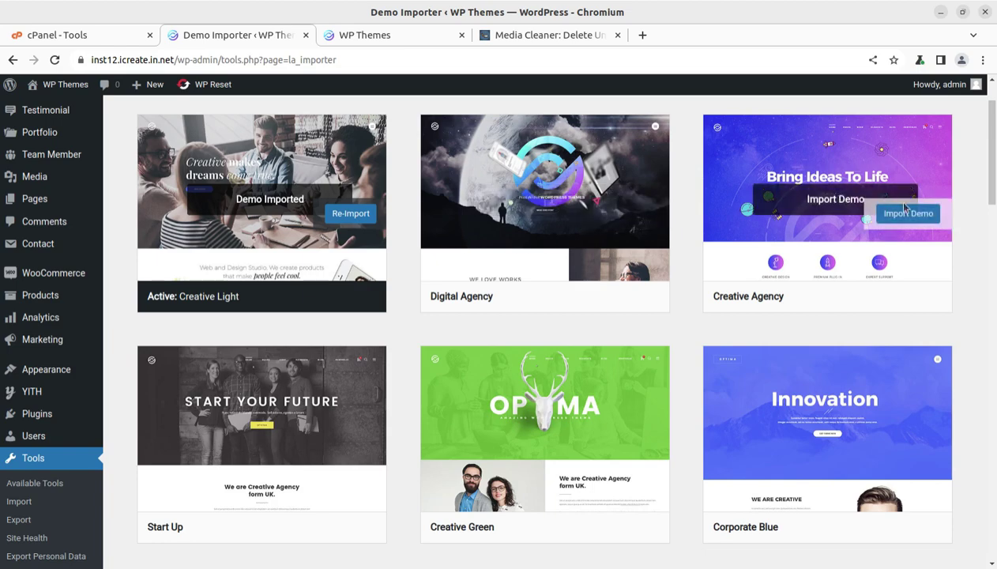
scroll(868, 213, down, 2)
scroll(610, 351, down, 3)
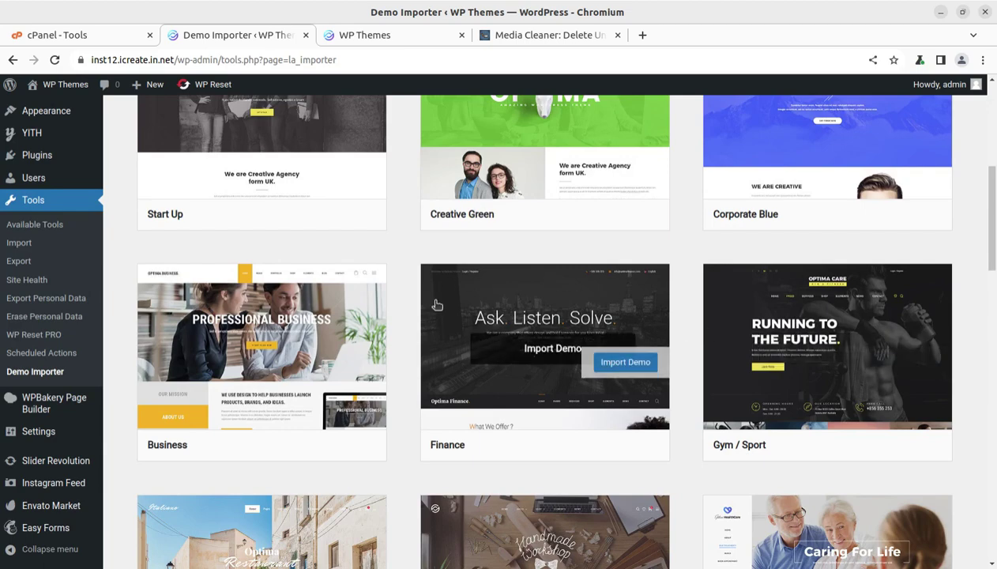
scroll(427, 308, up, 2)
scroll(315, 261, up, 3)
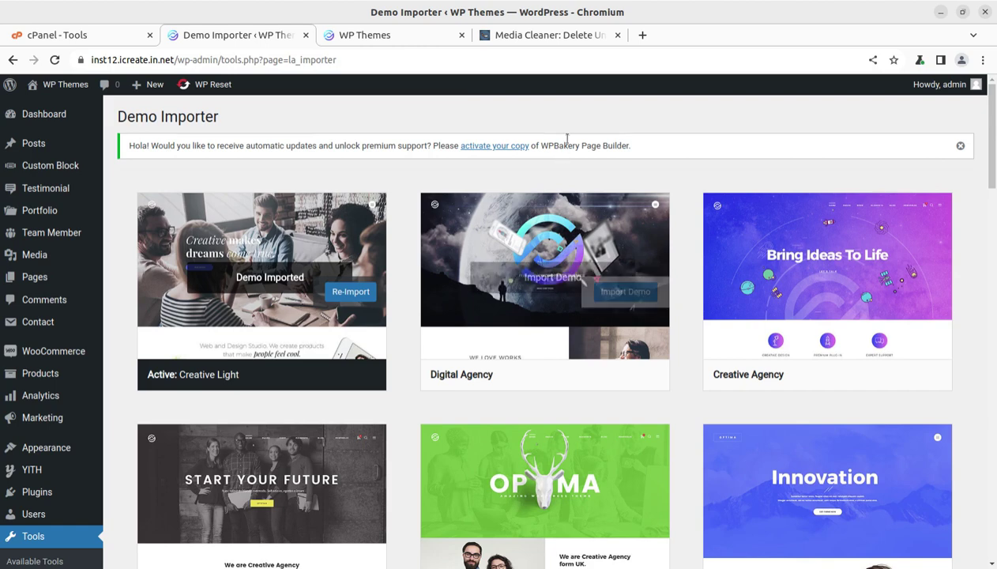
- Switch to the Media Cleaner product page, dismiss the newsletter offer, and read the plugin's title and description
click(529, 37)
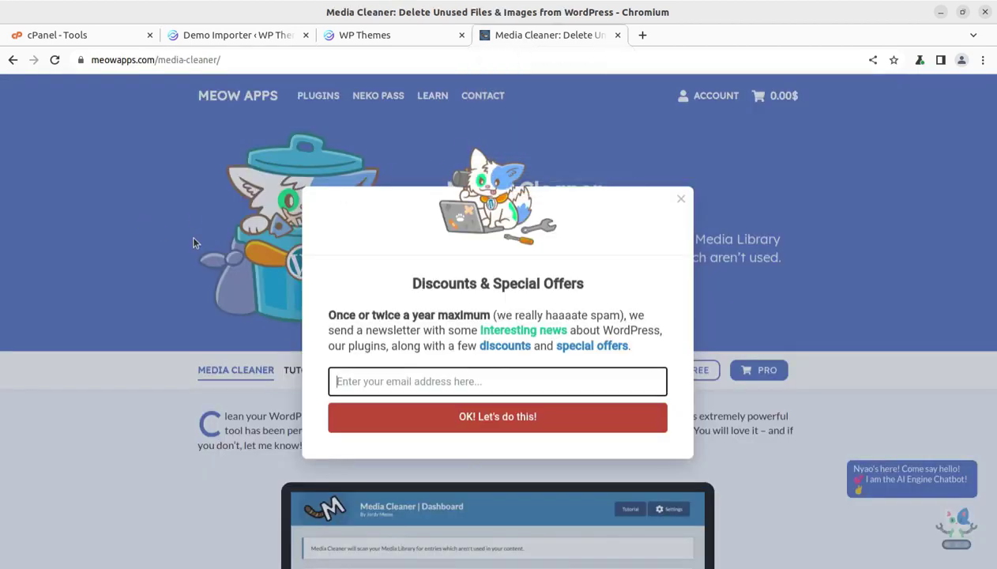
click(680, 198)
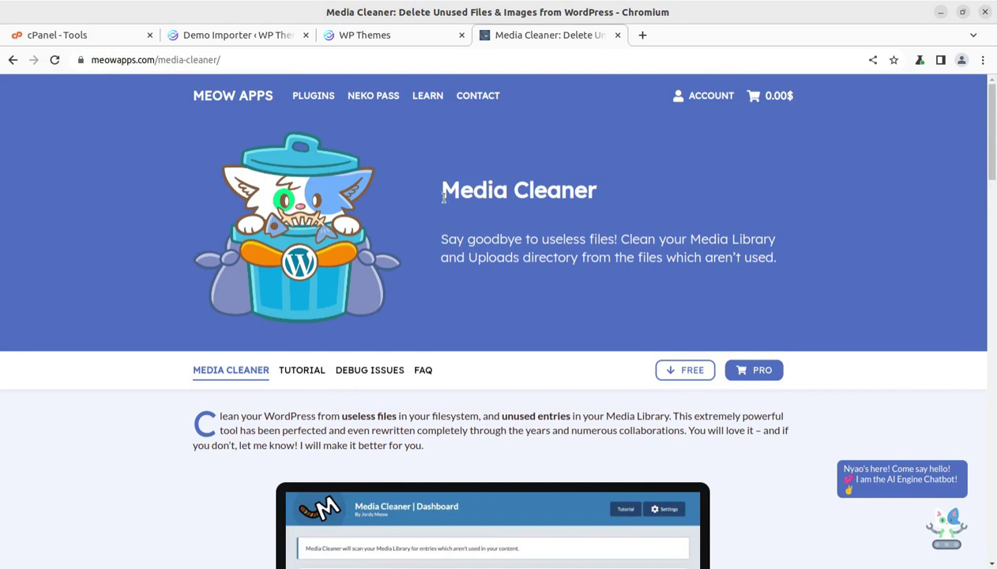
drag(434, 194, 593, 197)
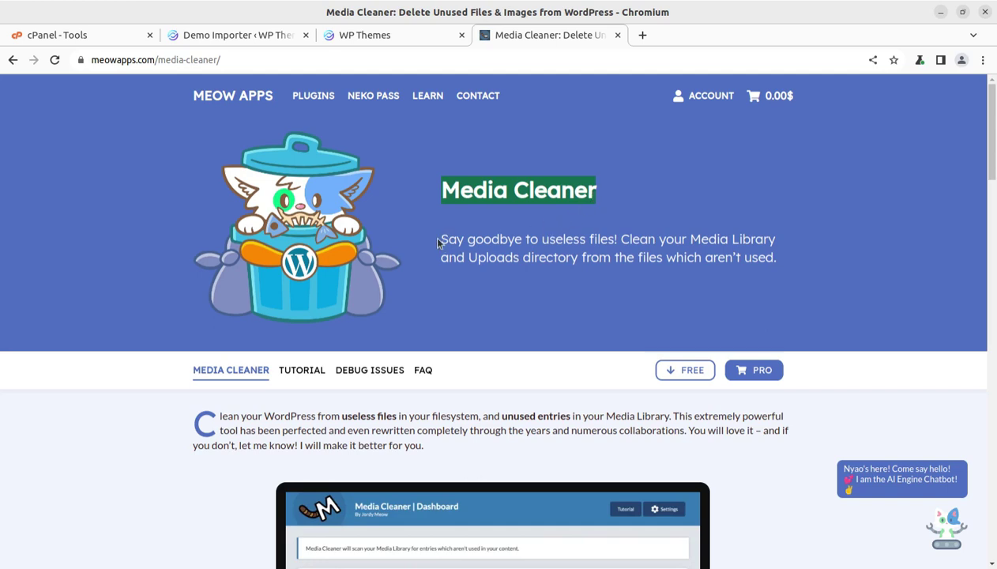
drag(439, 238, 615, 238)
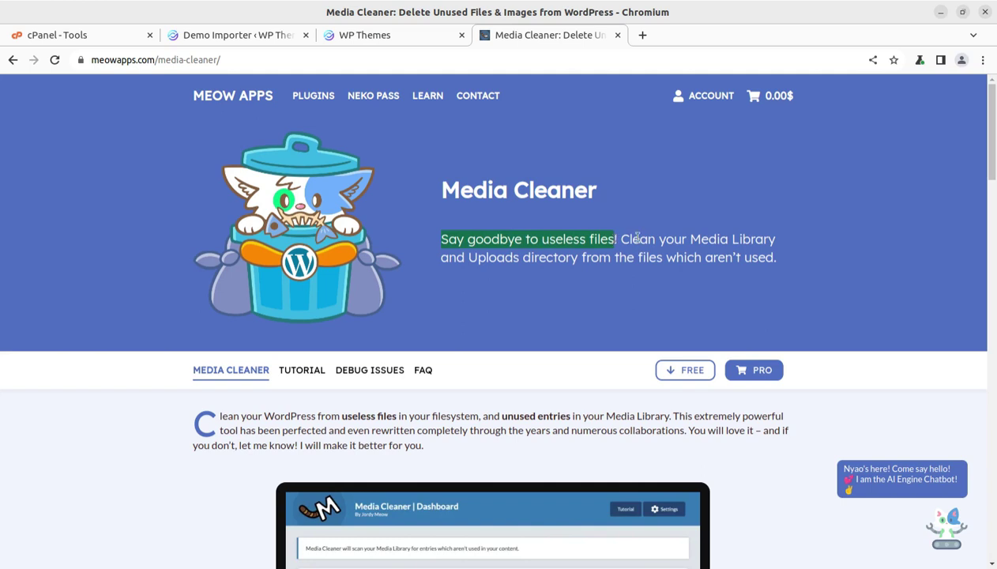
drag(621, 238, 782, 238)
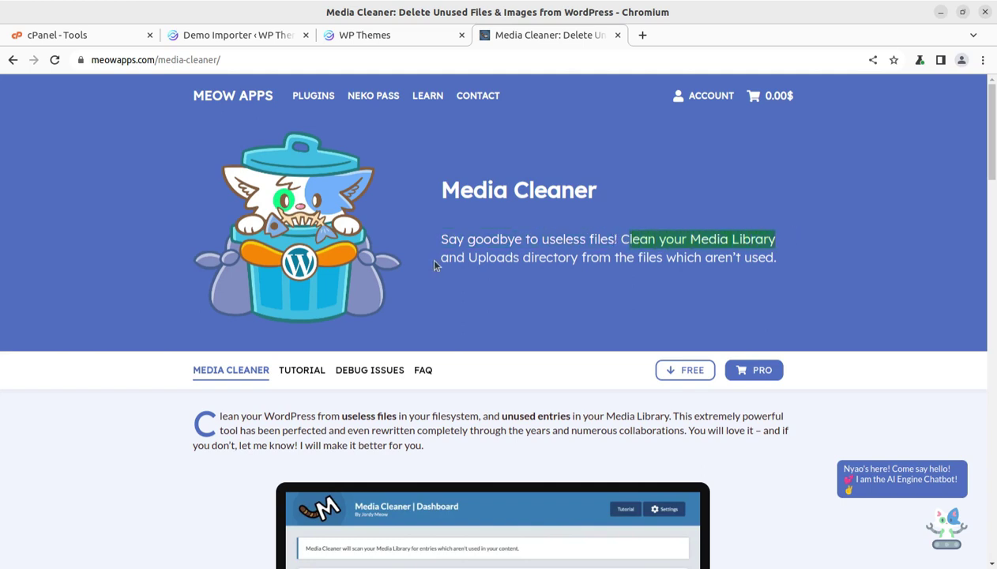
drag(440, 259, 765, 261)
drag(440, 240, 774, 263)
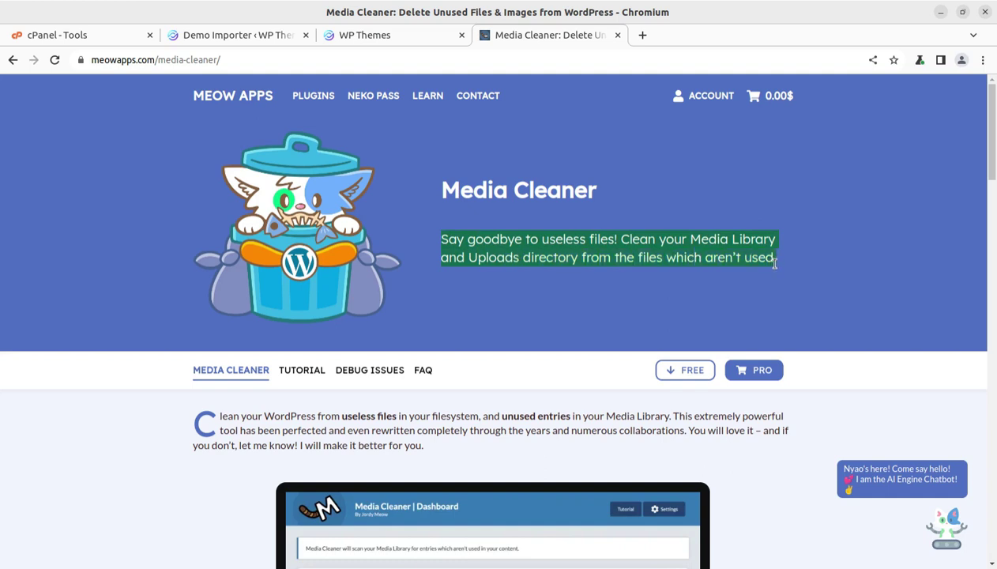
- Open the free version's WordPress.org plugin page and check its number of active installations
scroll(641, 282, down, 2)
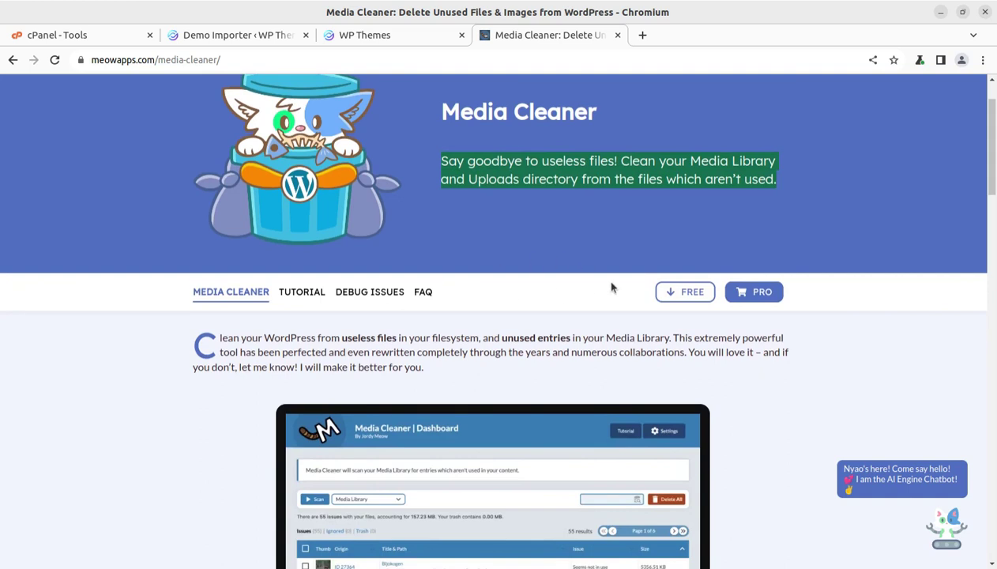
click(674, 294)
click(658, 36)
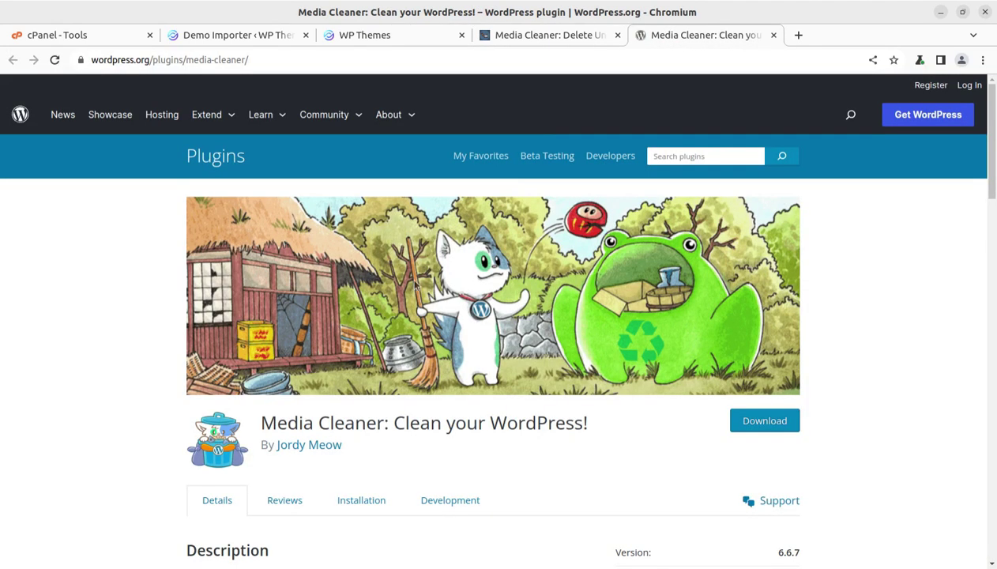
scroll(351, 308, down, 3)
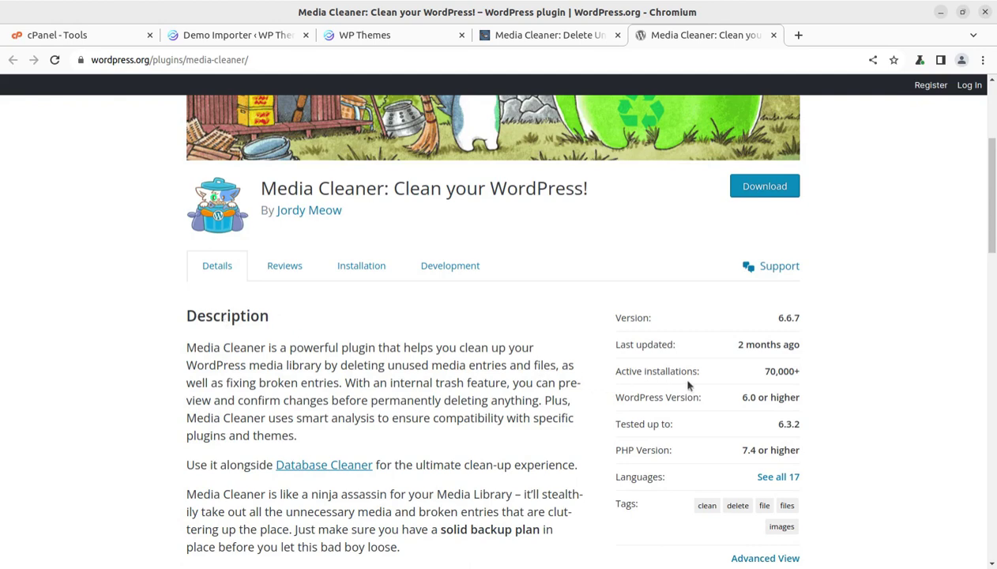
drag(761, 374, 810, 372)
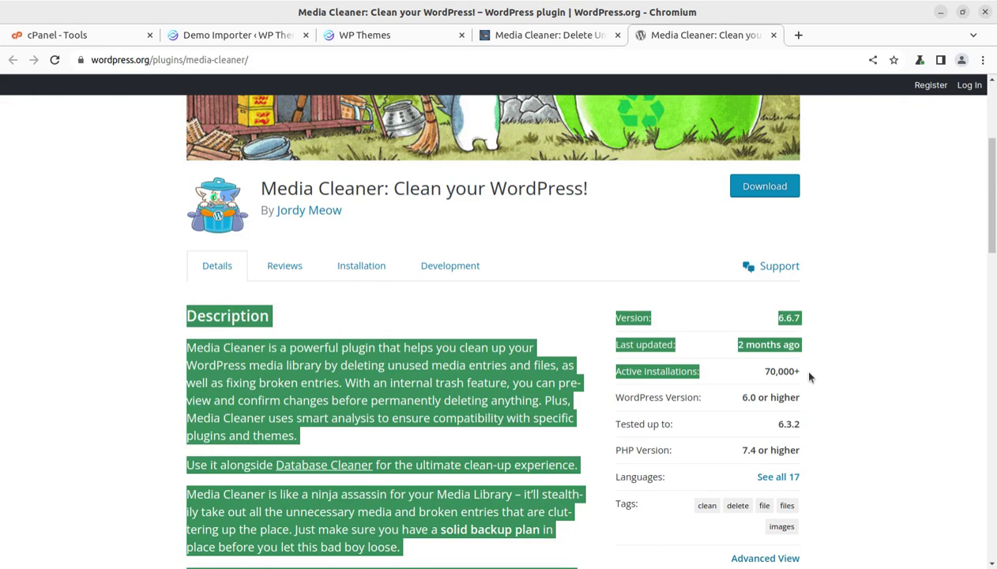
- Return to the Media Cleaner product page and review the dashboard preview and the Performance and User-friendly features
click(513, 36)
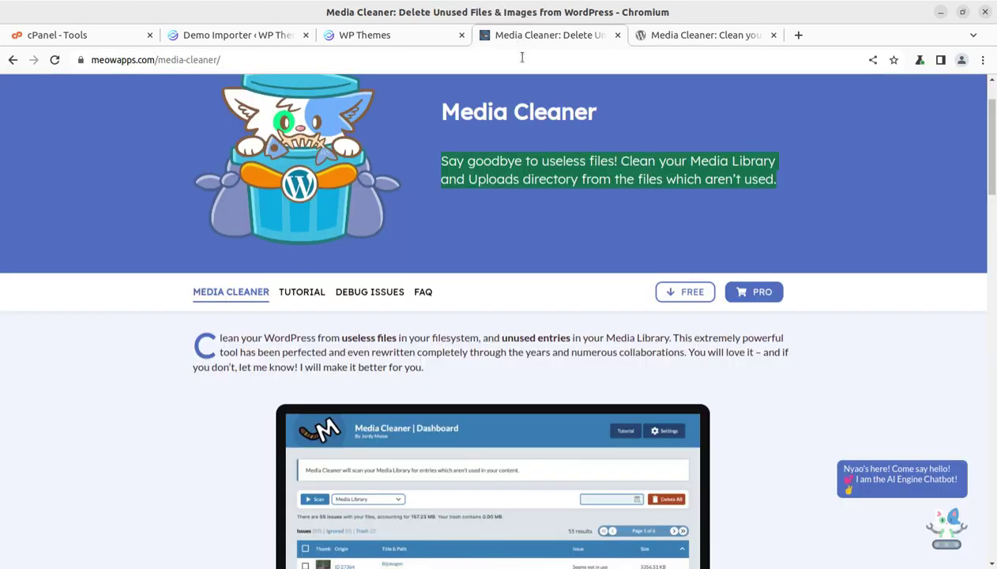
scroll(457, 369, down, 4)
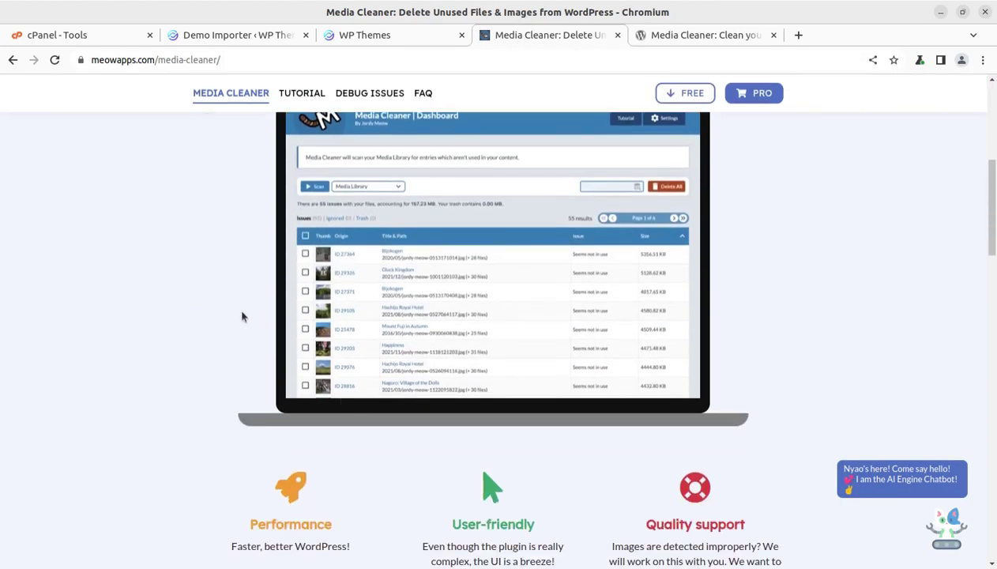
scroll(265, 324, down, 3)
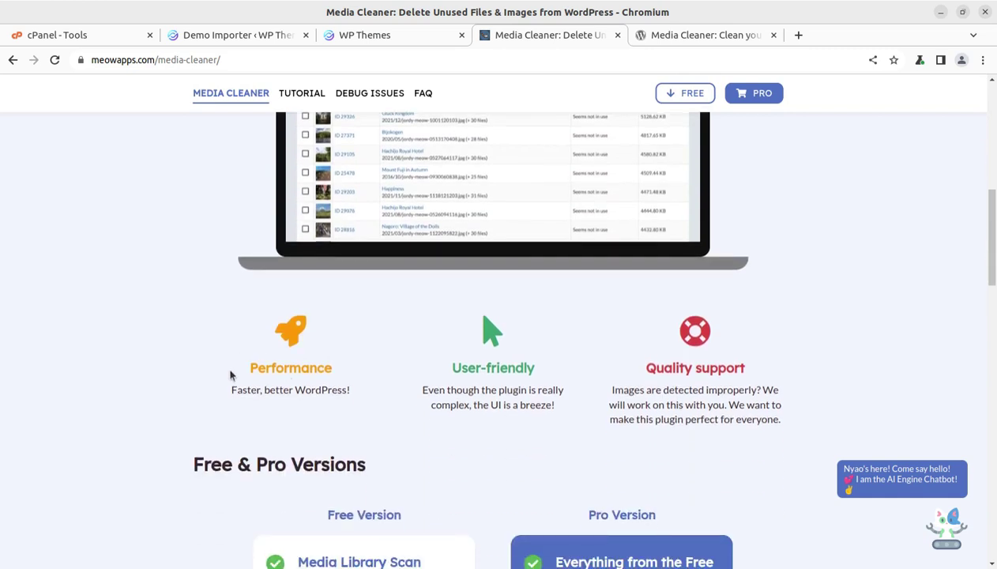
drag(230, 375, 343, 377)
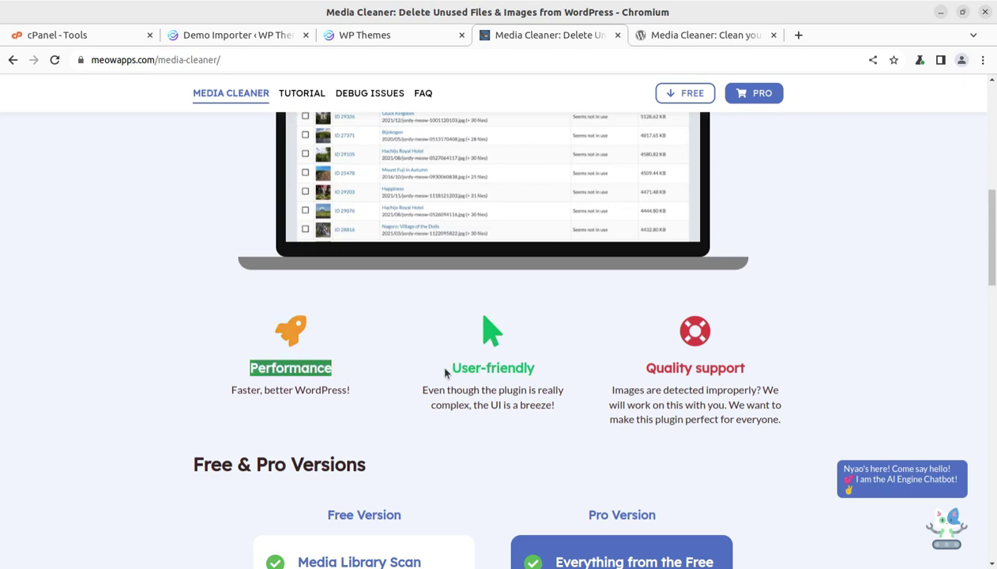
drag(445, 373, 572, 375)
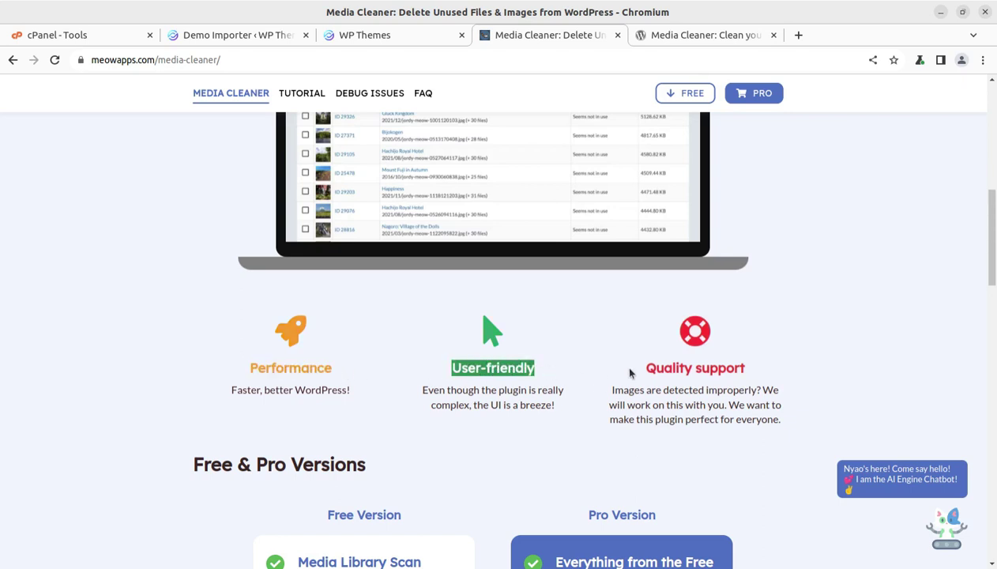
- Compare the Free and Pro versions, including Media Library Scan and Powerful Analysis, and view the plugins and page builders support section
scroll(463, 399, down, 2)
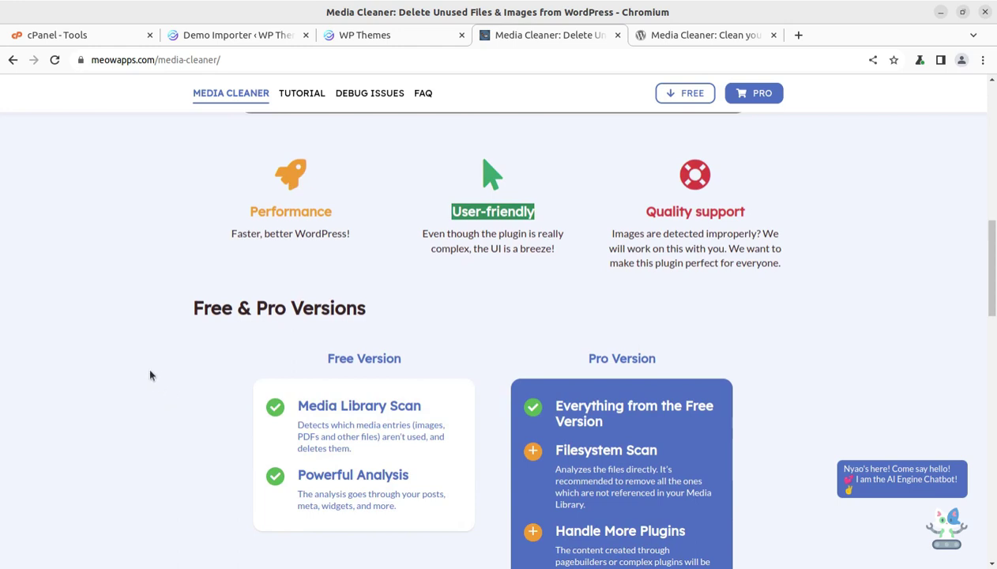
scroll(146, 367, down, 2)
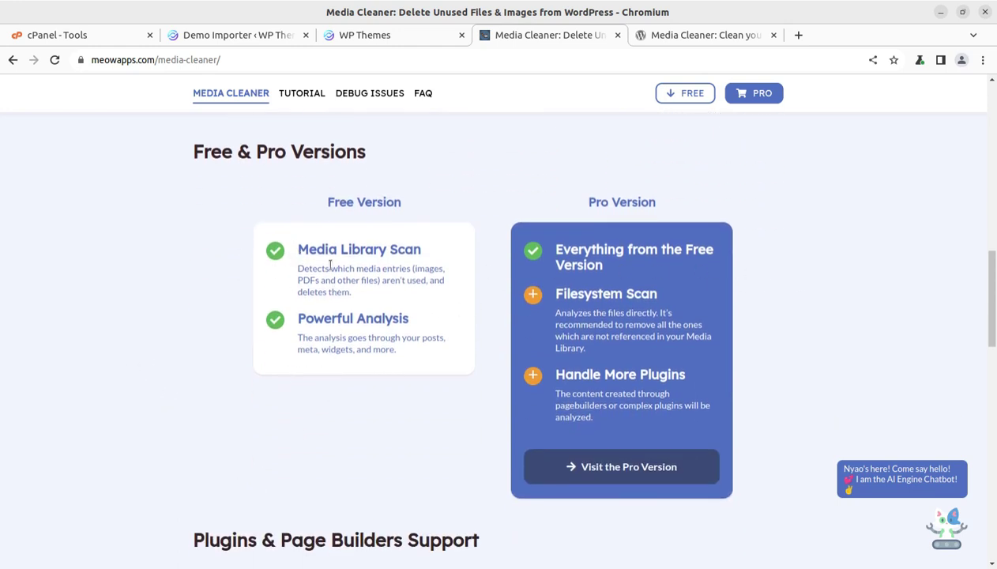
drag(297, 249, 422, 252)
drag(296, 318, 370, 318)
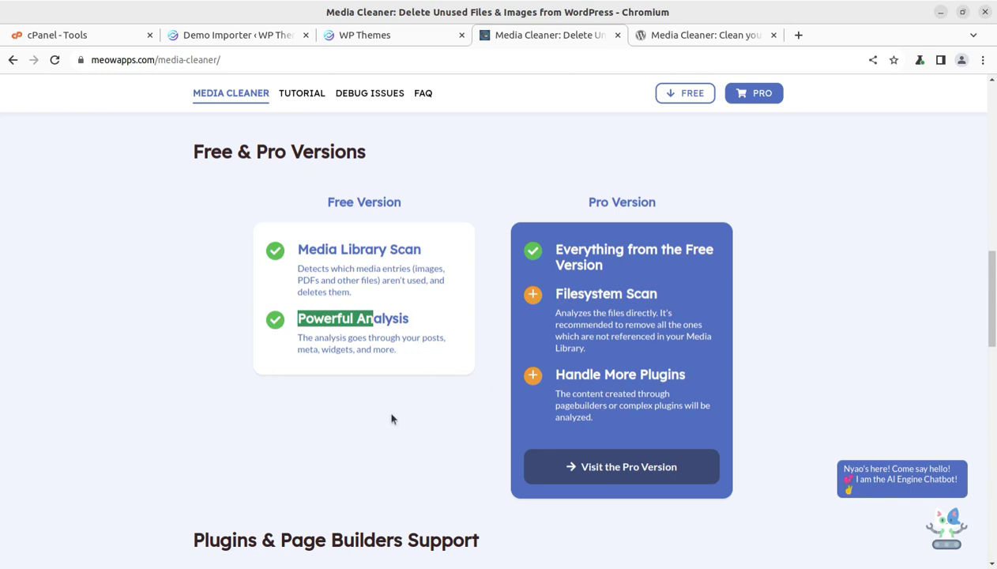
scroll(391, 418, down, 1)
scroll(391, 419, down, 1)
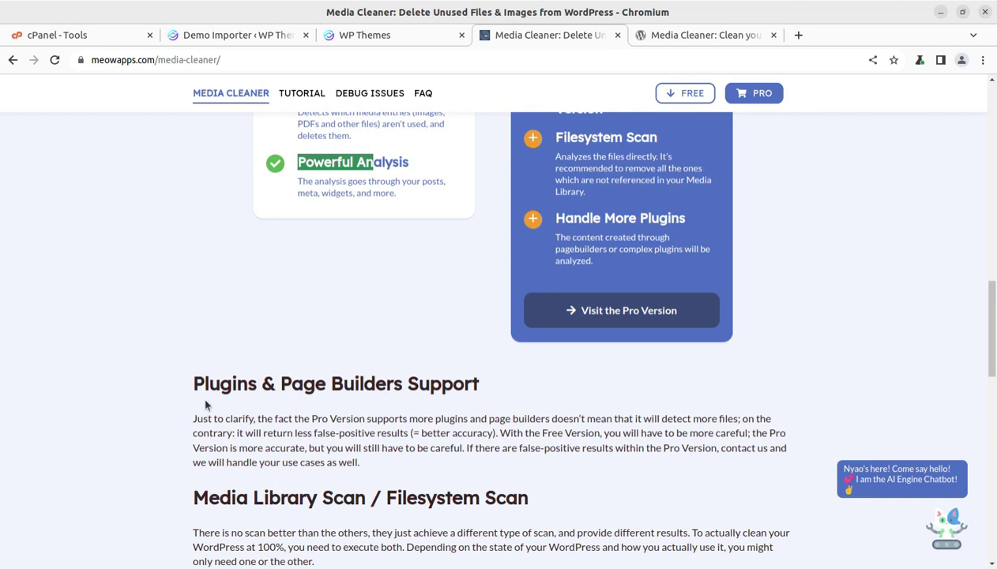
- Switch back to the WordPress admin, then install and activate the Media Cleaner Pro plugin by uploading media-cleaner-pro.zip
click(246, 36)
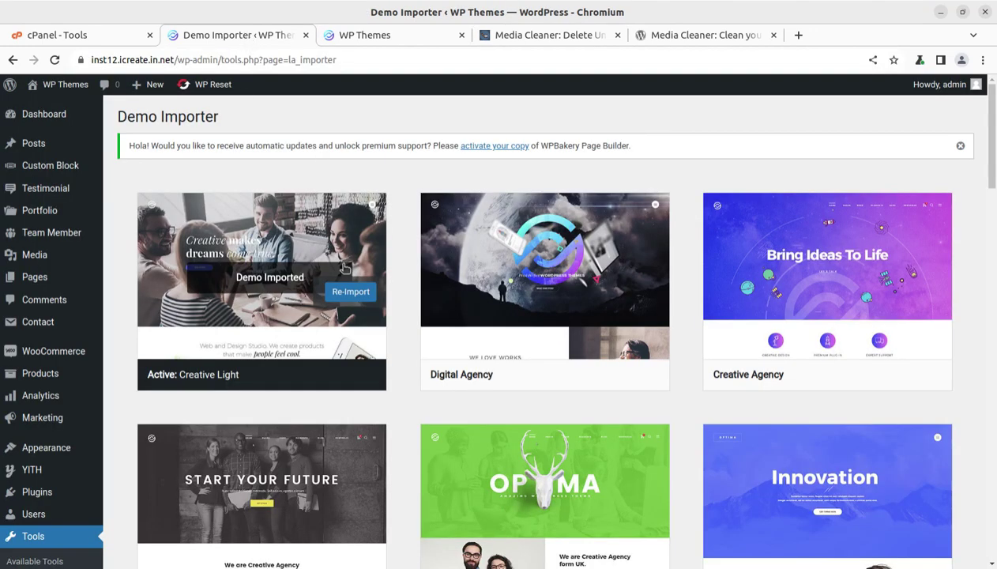
mouse_move(157, 506)
mouse_move(57, 497)
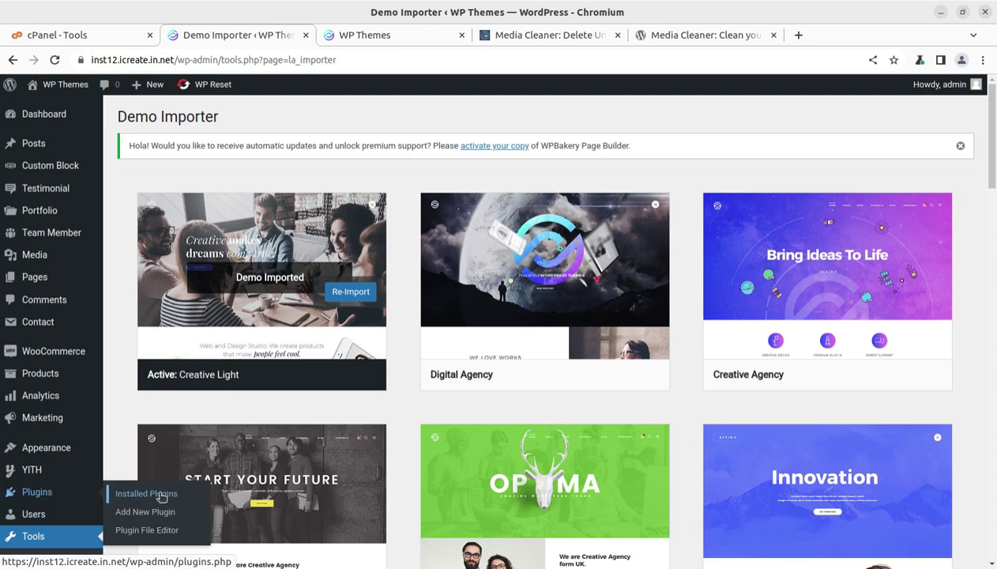
click(146, 512)
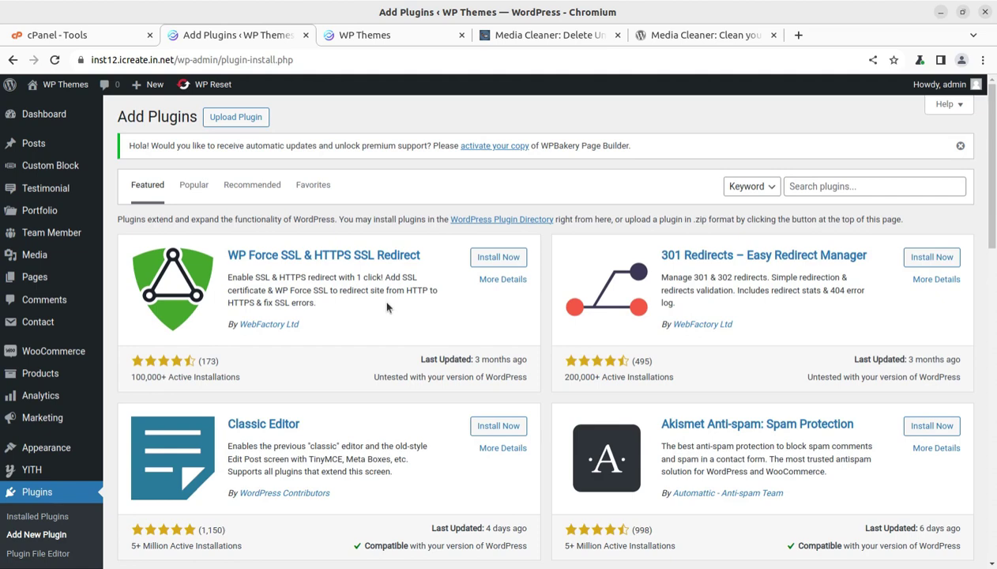
click(229, 119)
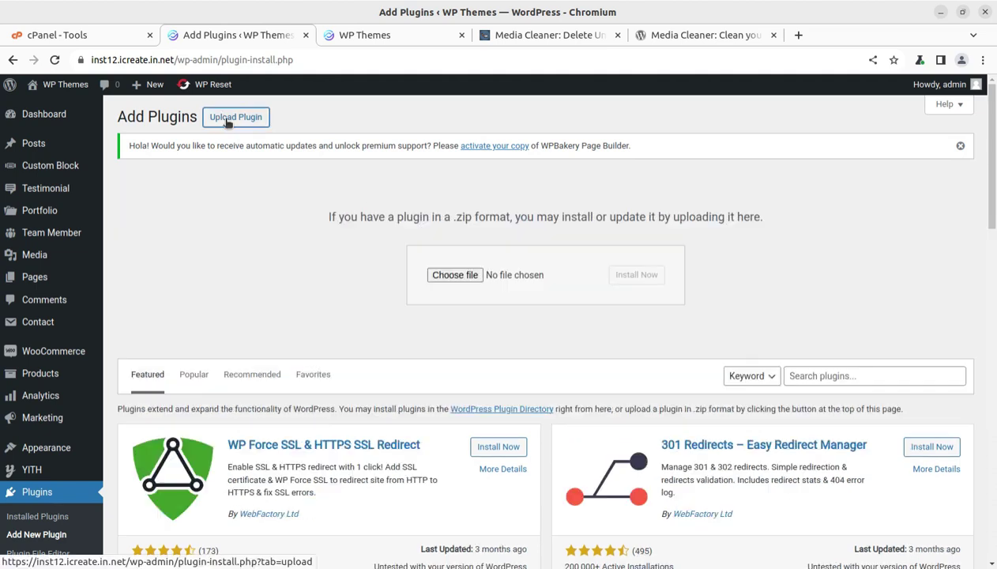
click(470, 272)
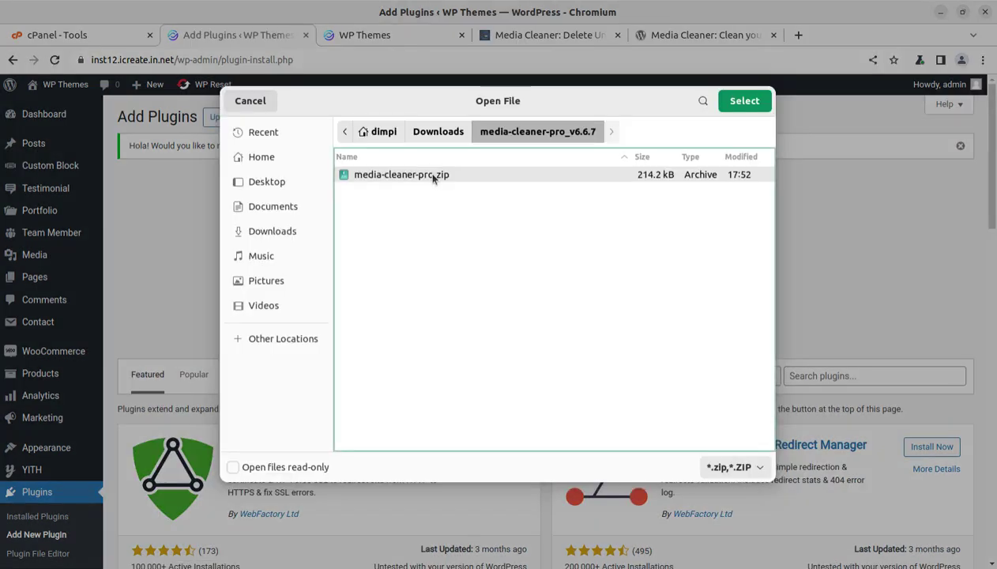
click(739, 102)
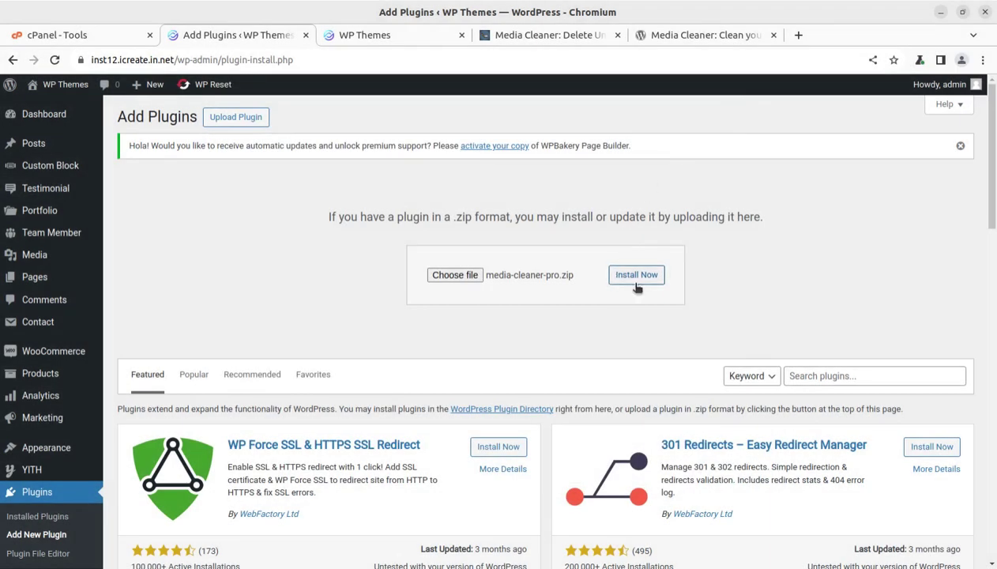
click(636, 287)
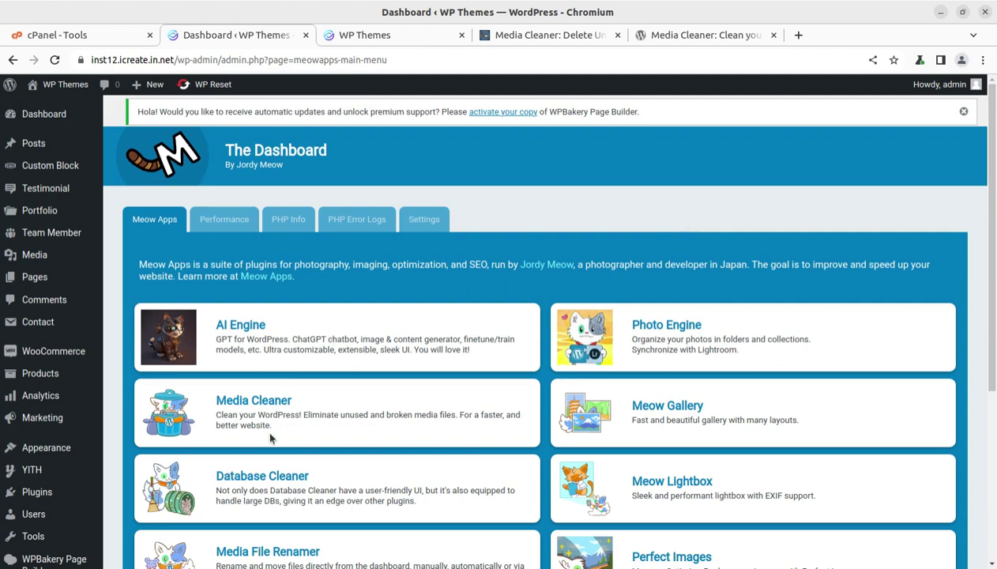
- Look over the list of plugins on the Meow Apps dashboard and reopen that dashboard from the admin navigation
scroll(270, 434, down, 2)
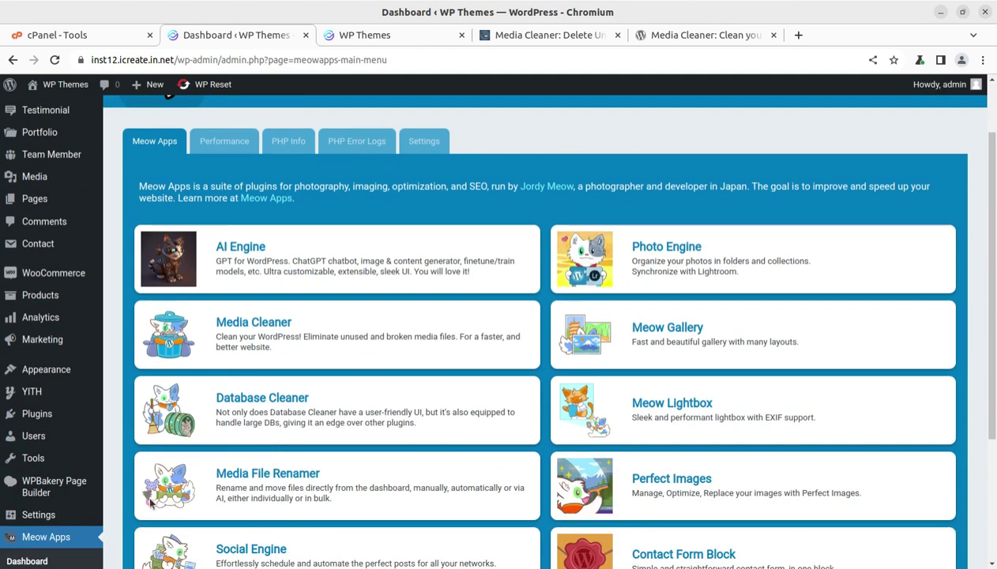
scroll(102, 520, down, 4)
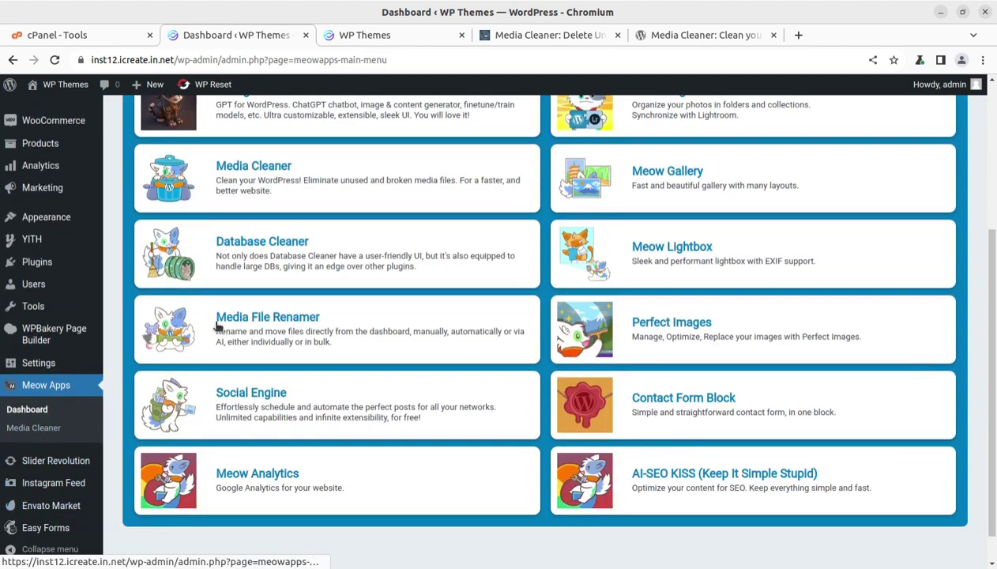
click(28, 409)
- Revisit the Media Cleaner product page and look over its introduction, the Free and Pro options and the dashboard preview
click(536, 39)
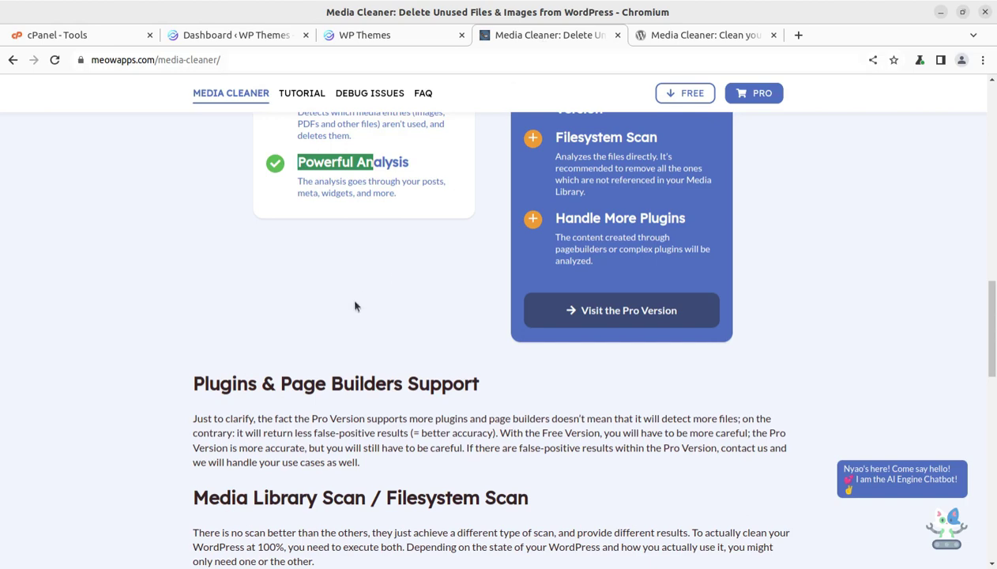
scroll(356, 305, up, 10)
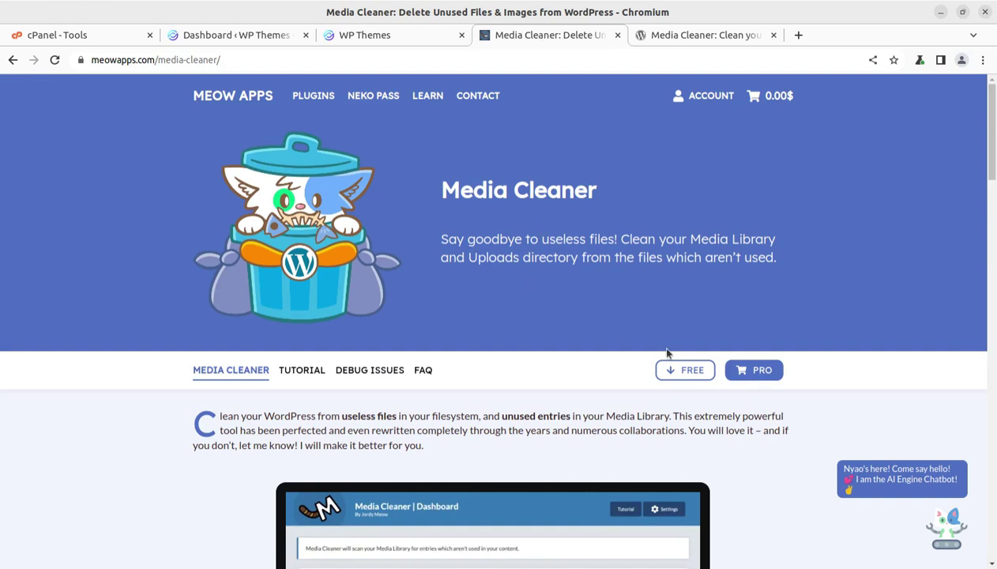
scroll(666, 353, down, 4)
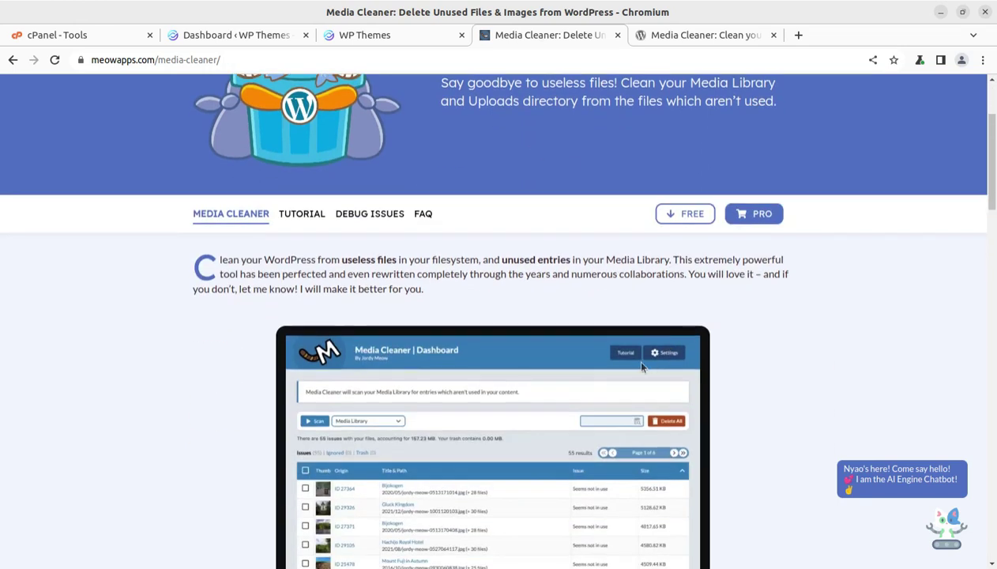
scroll(274, 341, down, 3)
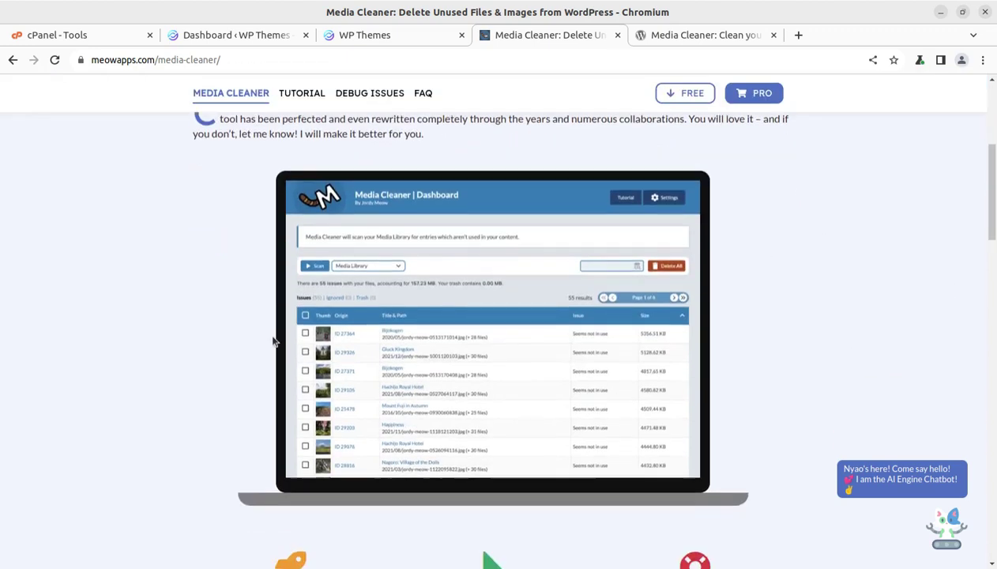
scroll(274, 341, up, 4)
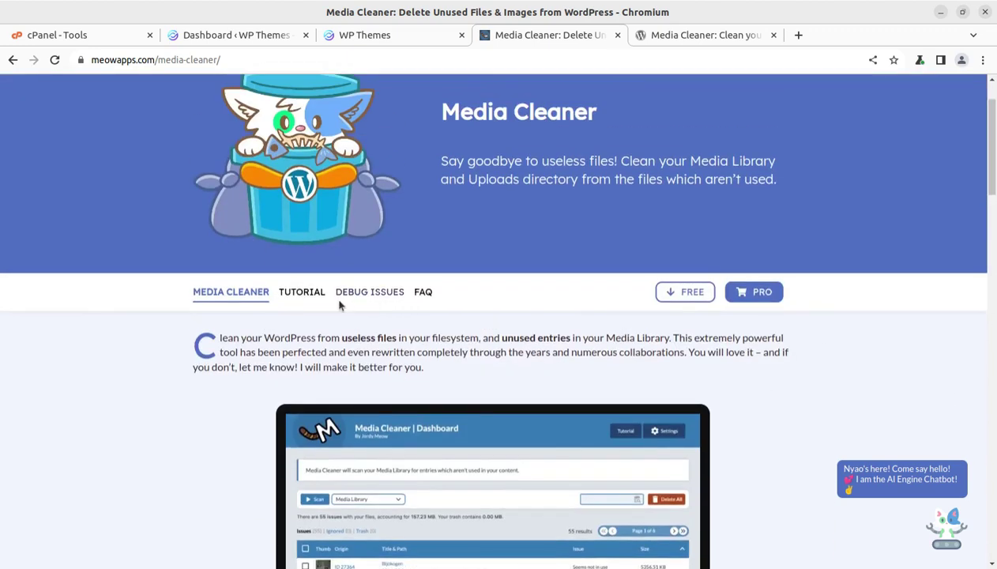
- Return to the Meow Apps dashboard in the WordPress admin and view its Performance section
click(236, 37)
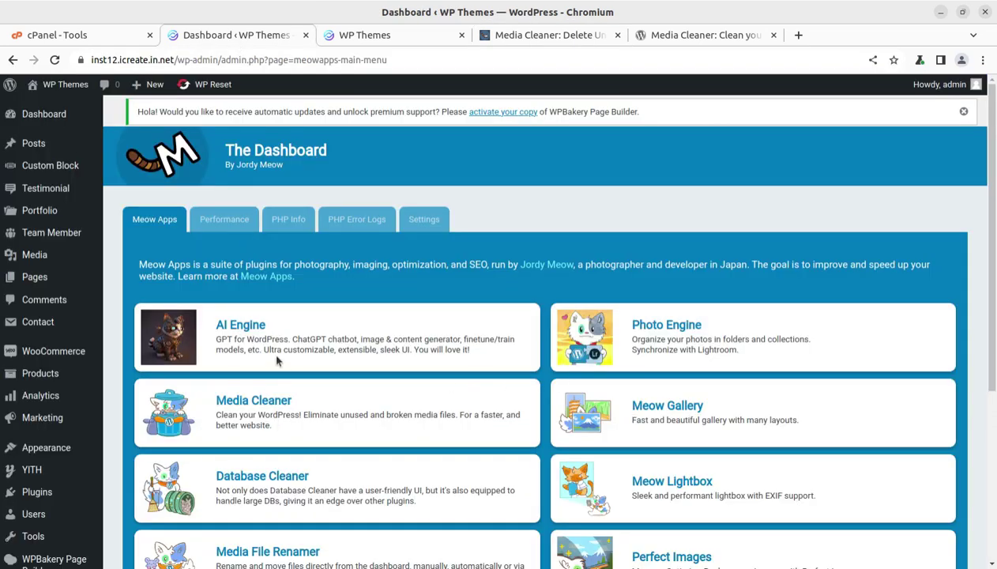
click(225, 225)
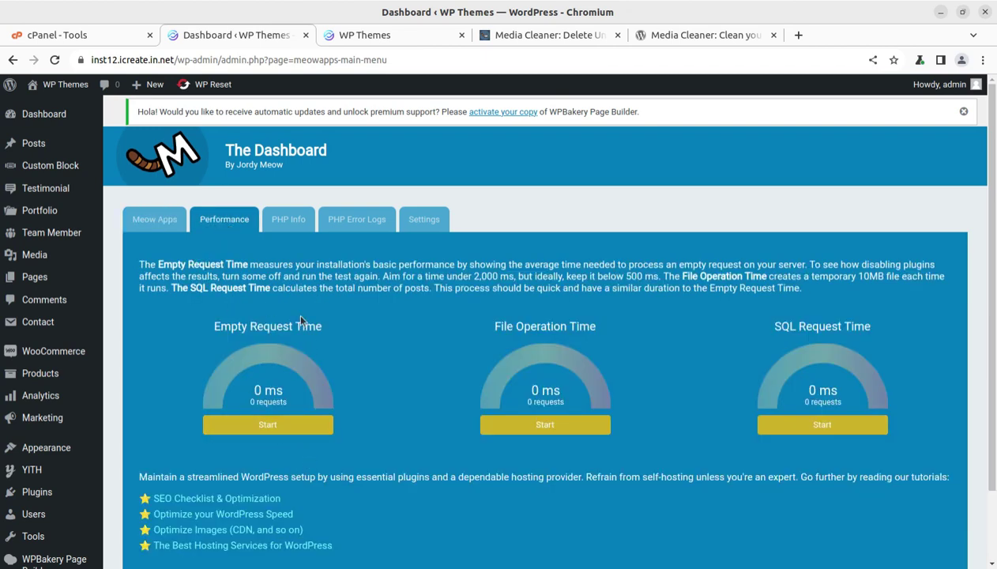
- Start the Empty Request Time test in the dashboard's Performance section
drag(210, 325, 334, 333)
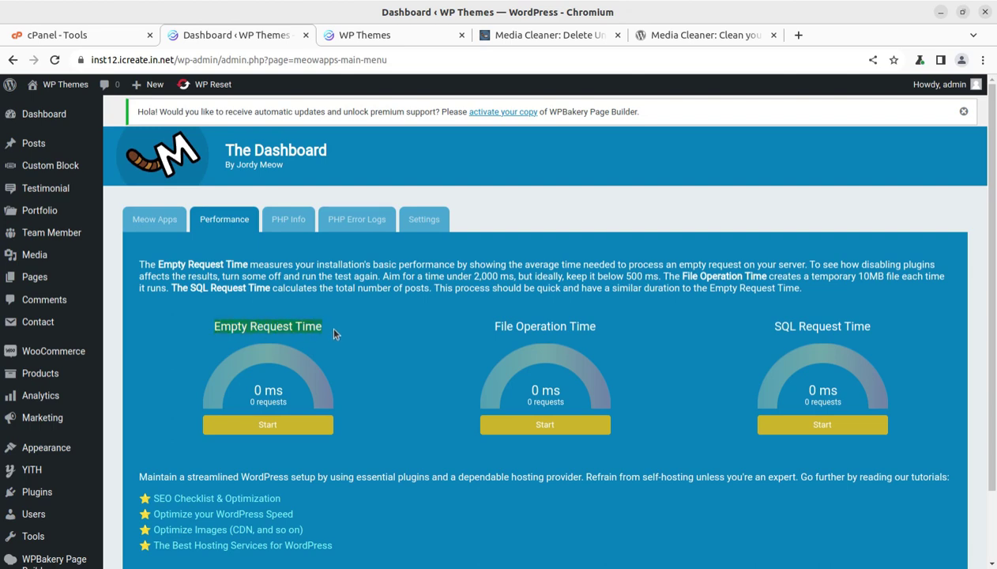
click(263, 426)
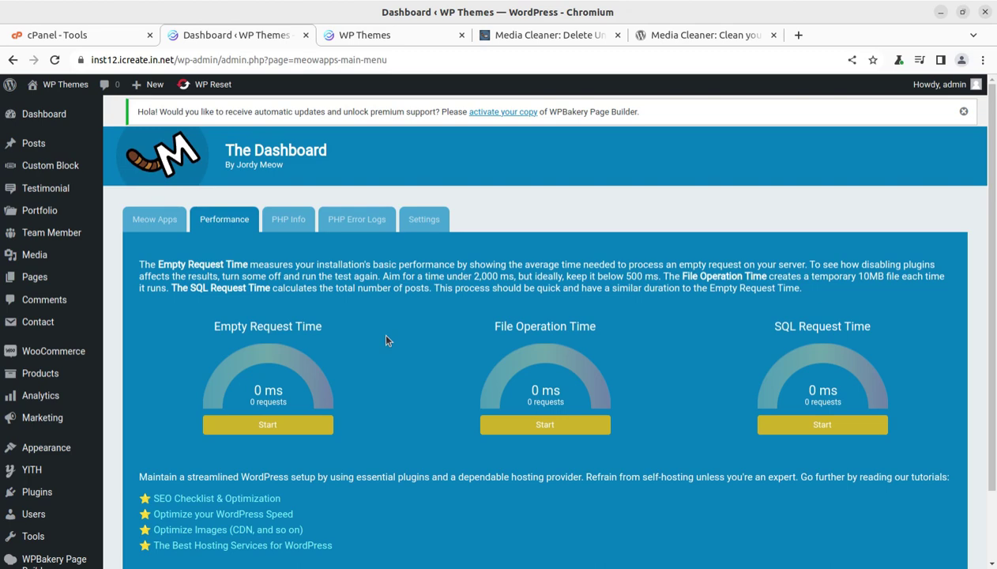
- Return to the Meow Apps section and look through the full list of available plugins
click(146, 225)
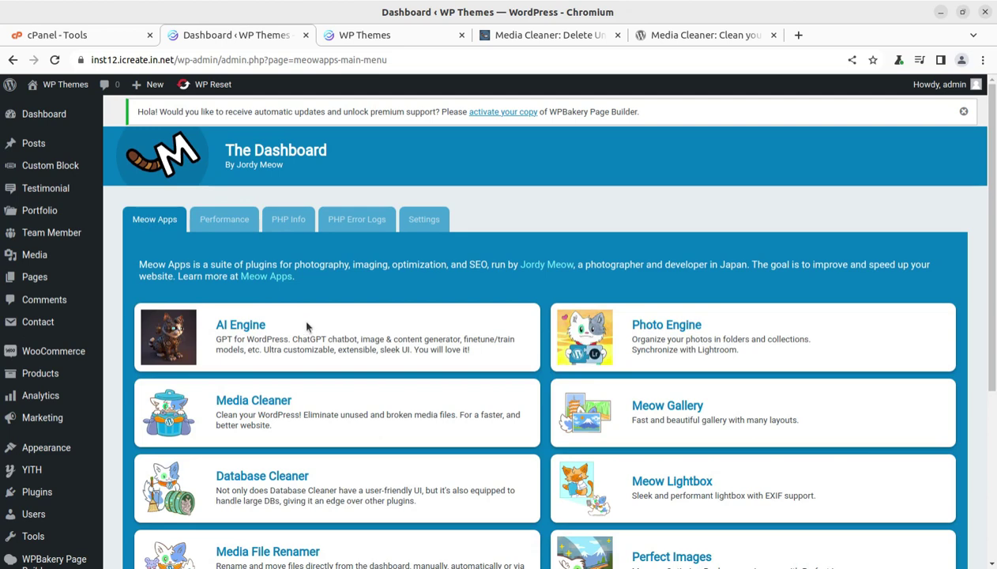
scroll(419, 357, down, 2)
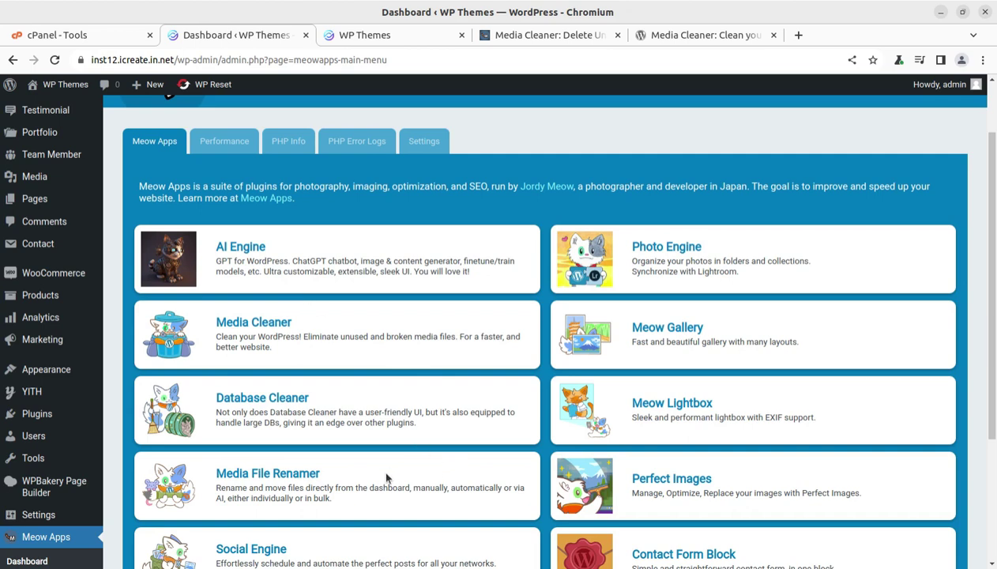
scroll(352, 454, down, 4)
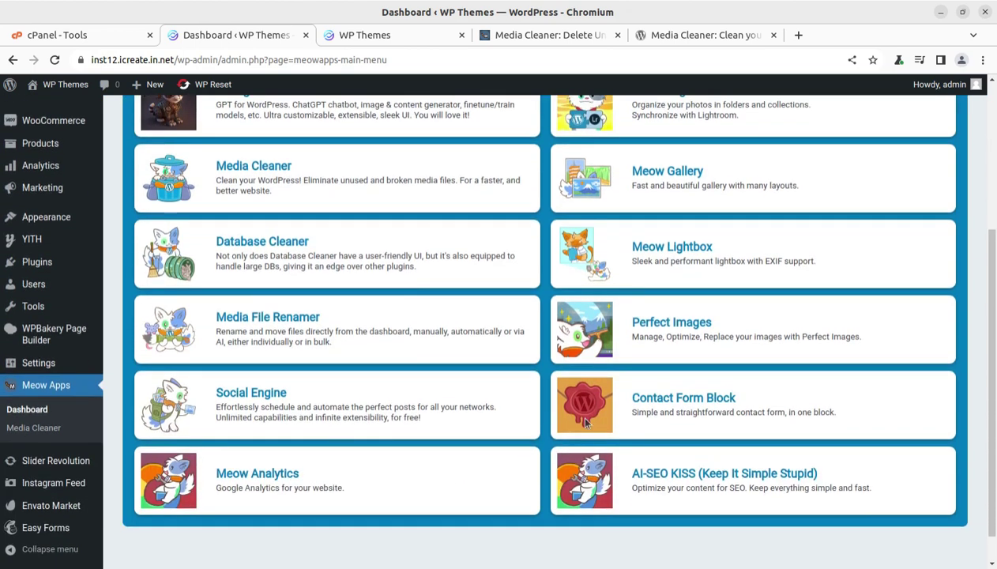
scroll(435, 408, up, 6)
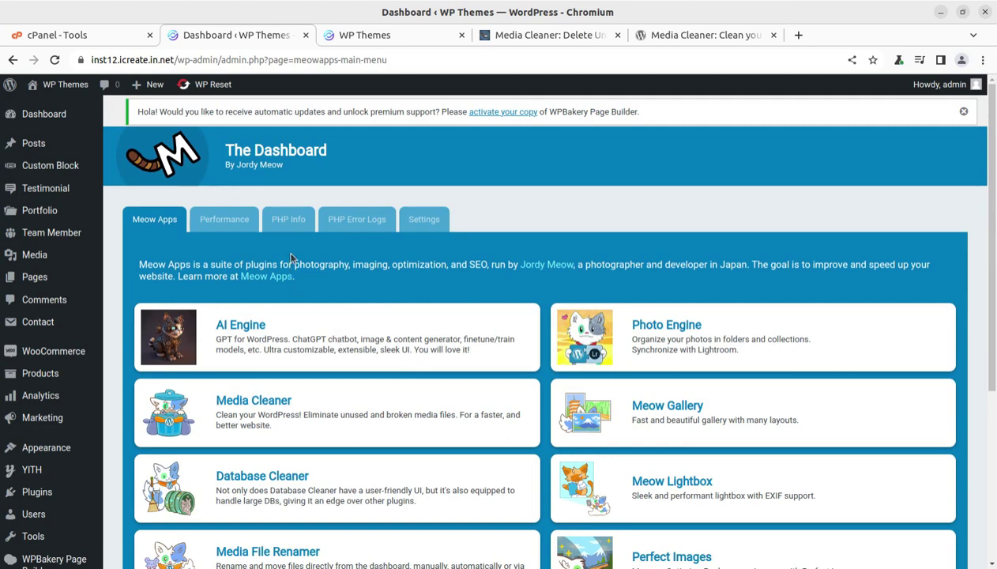
- Look through the dashboard's PHP Info, PHP Error Logs and Settings sections and return to the Meow Apps plugin list
click(289, 221)
click(342, 229)
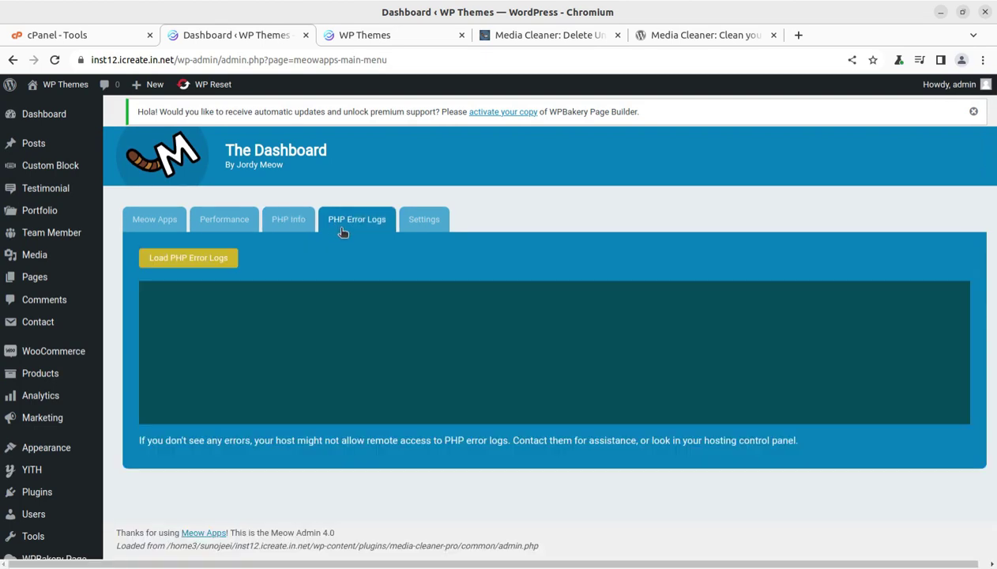
click(421, 230)
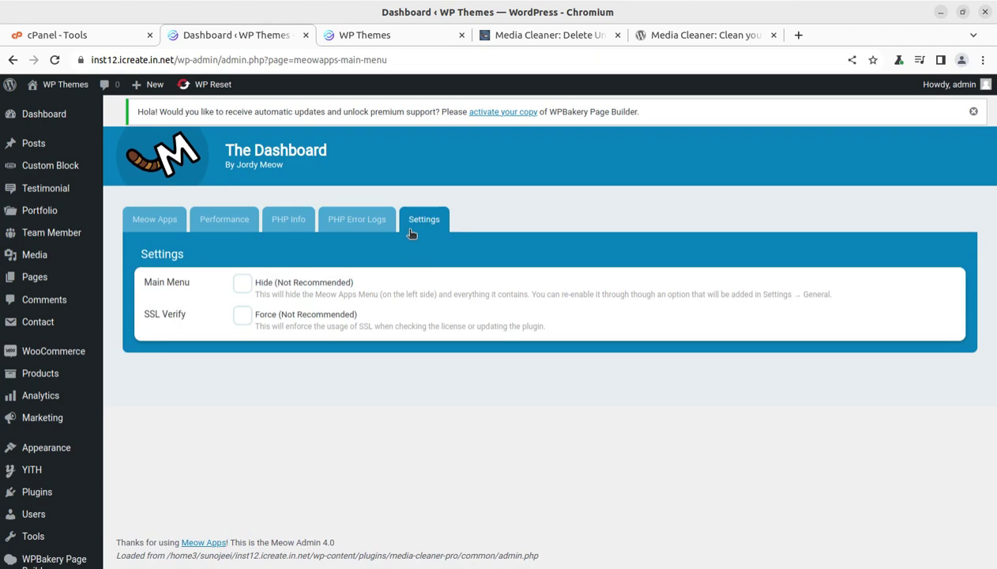
click(360, 227)
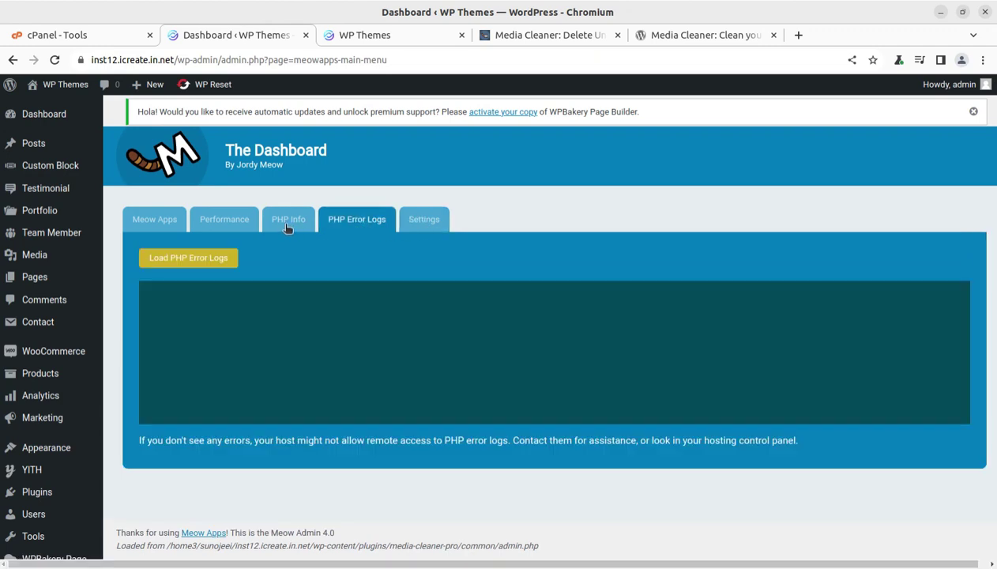
click(241, 222)
click(145, 219)
scroll(170, 250, down, 4)
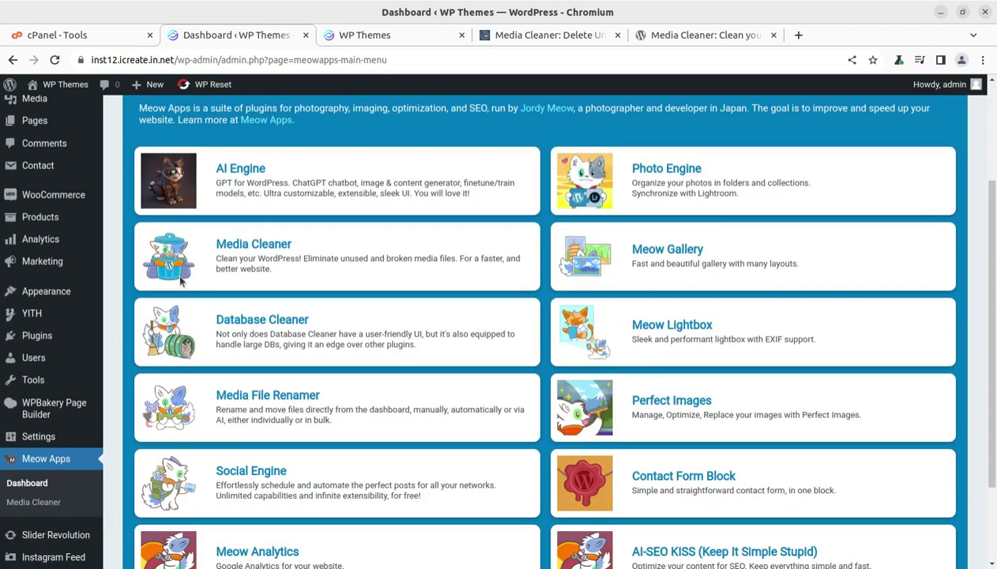
- Open the Media Cleaner settings and look over the Media Library Scan options
click(34, 503)
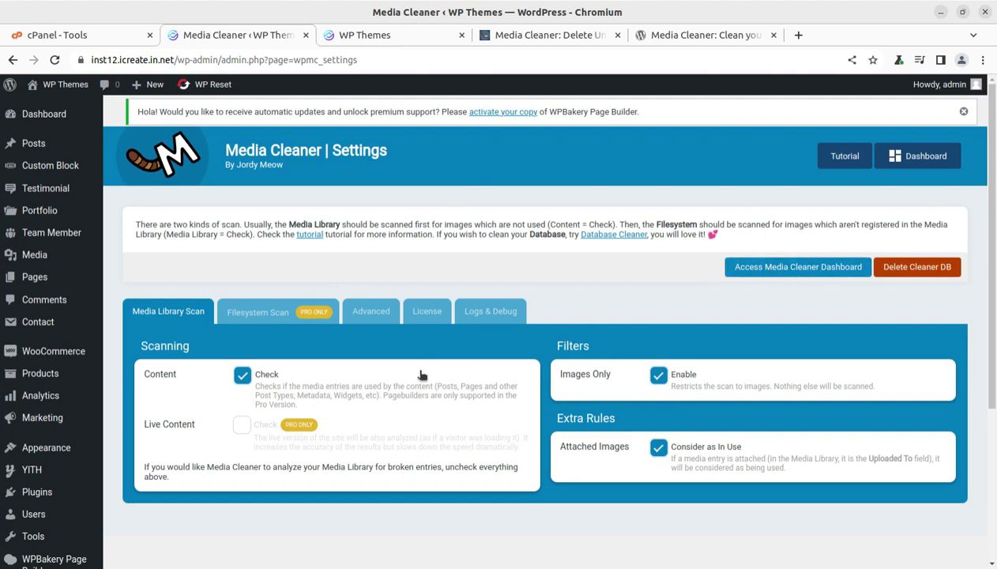
scroll(422, 376, down, 3)
scroll(421, 377, up, 2)
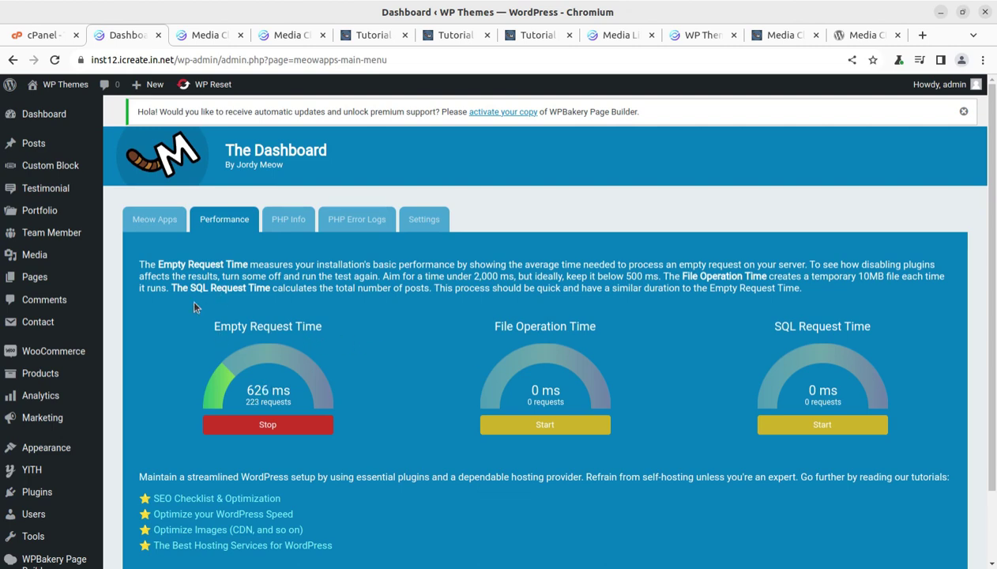
- Open the Media Cleaner settings and enable Images Only and Consider as In Use for attached images under Media Library Scan
scroll(184, 364, down, 2)
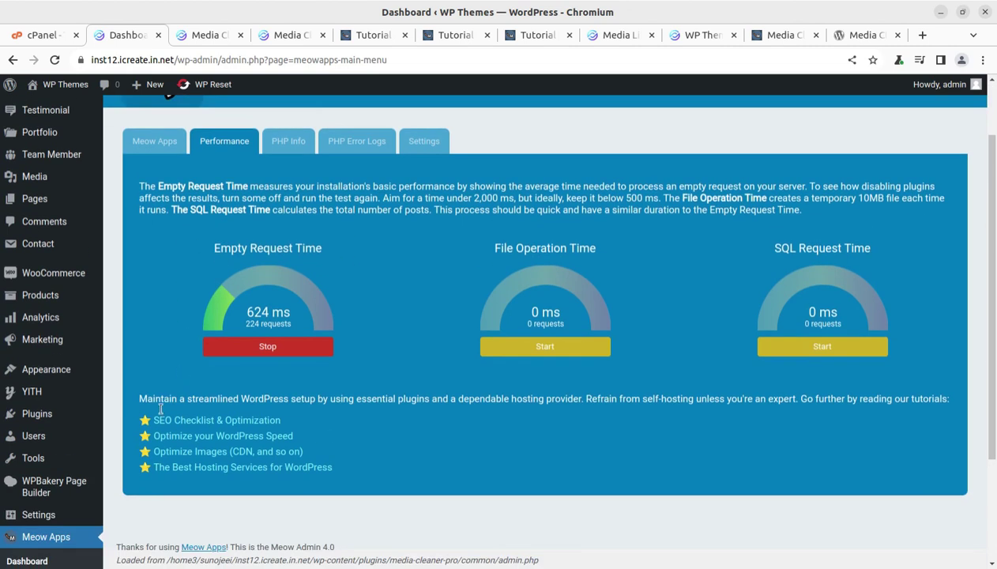
scroll(185, 367, down, 2)
click(33, 502)
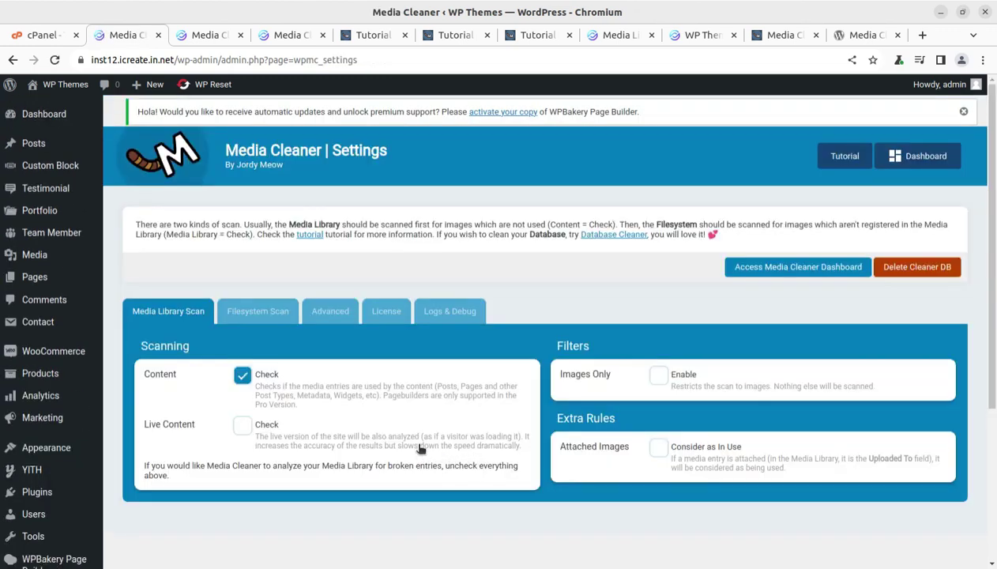
click(659, 377)
click(658, 449)
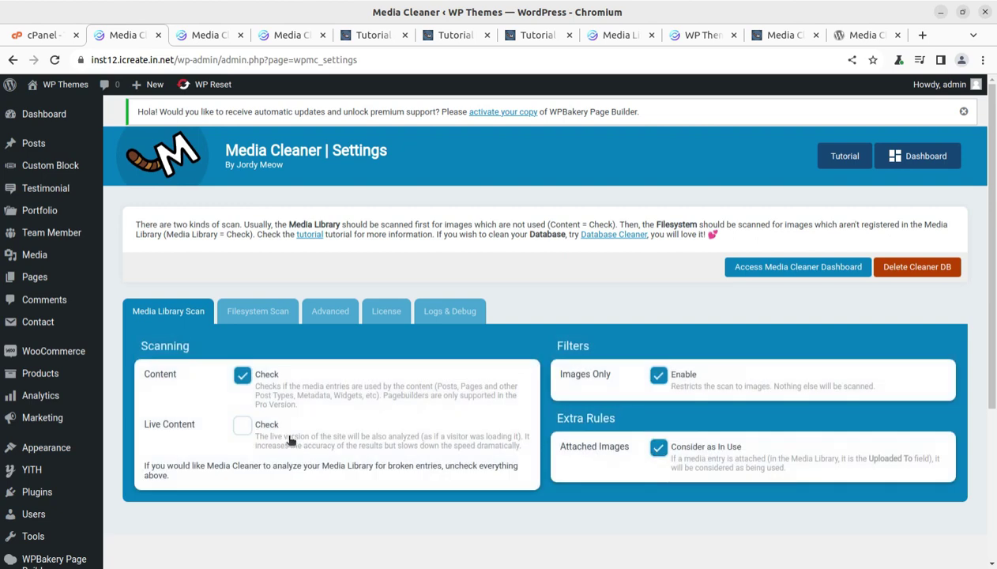
- In the Filesystem Scan settings, try the Thumbnails Only filter, switch it back off, and enable the Content and Live Content checks
click(254, 314)
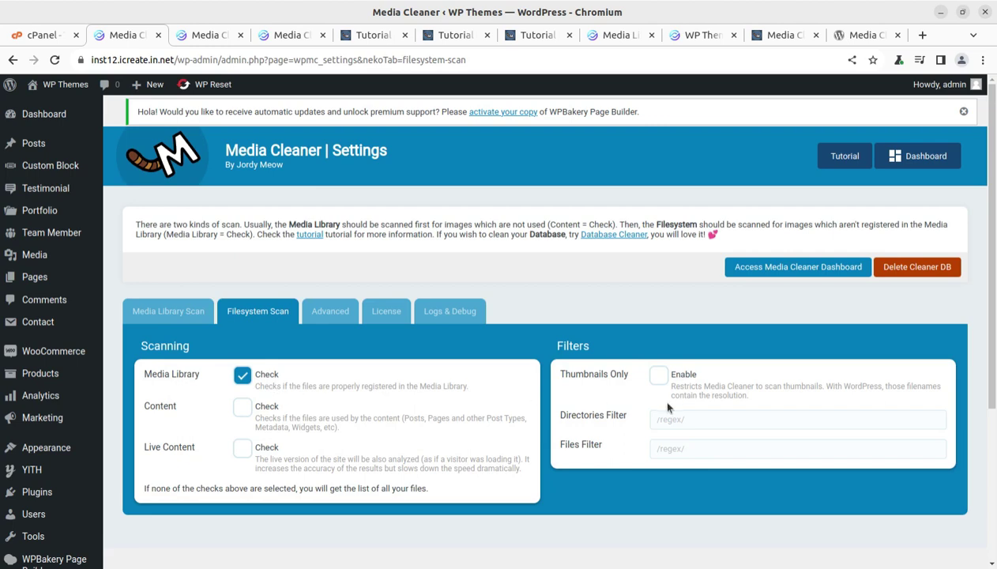
click(659, 376)
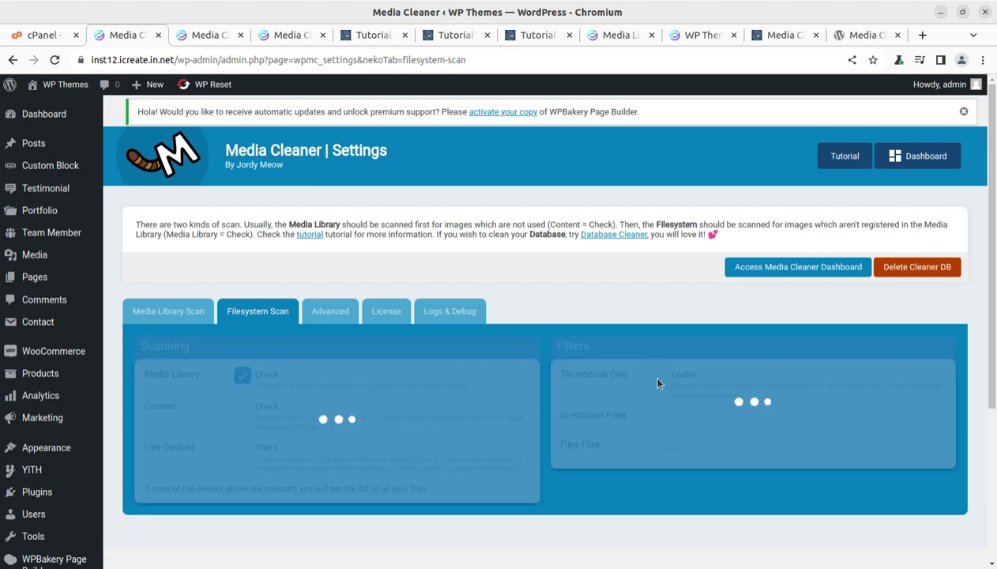
click(659, 376)
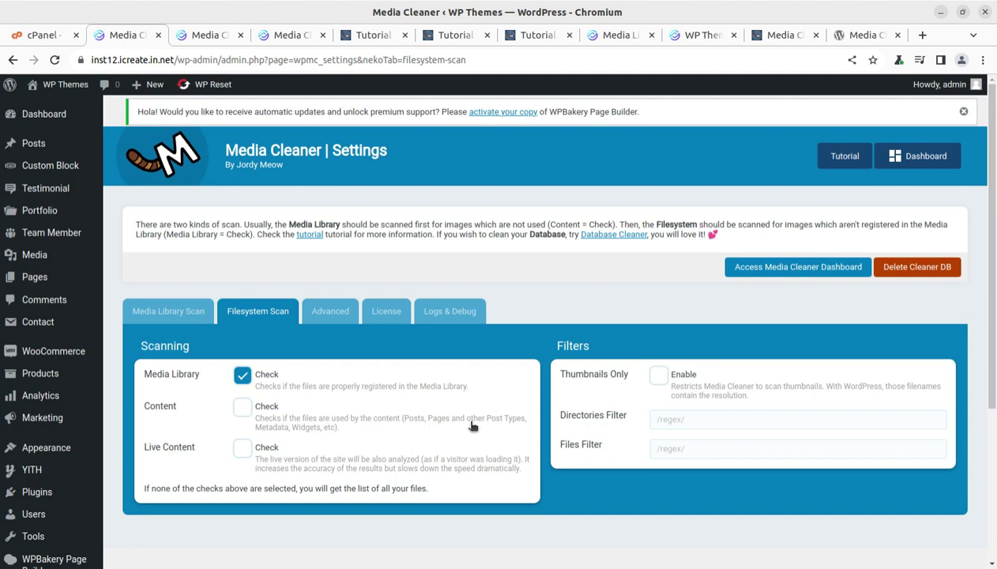
click(242, 411)
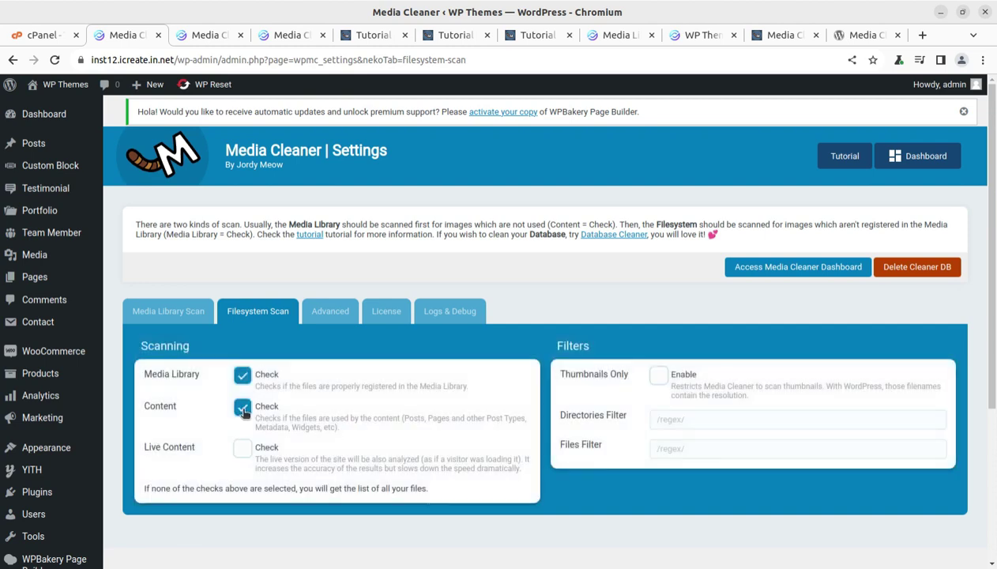
click(243, 451)
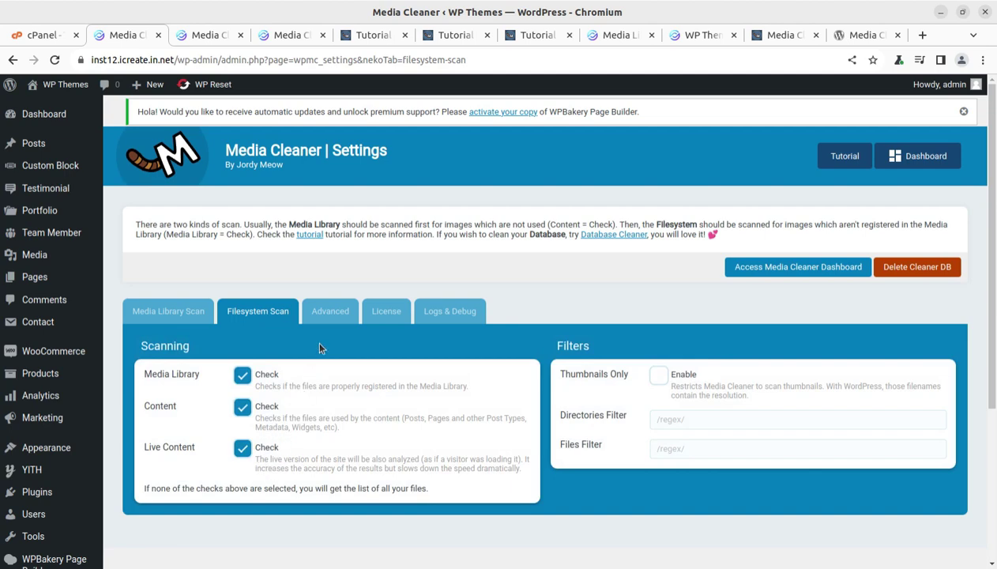
- Examine the Advanced settings of Media Cleaner, including UI & Logs, uninstall, reset, buffer, delay and shortcode options
click(332, 313)
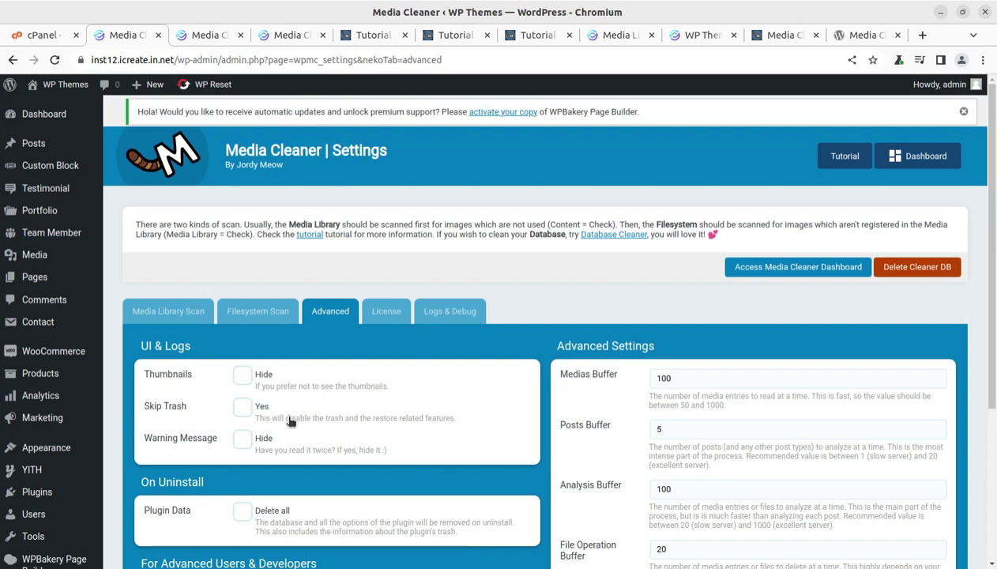
scroll(213, 419, down, 2)
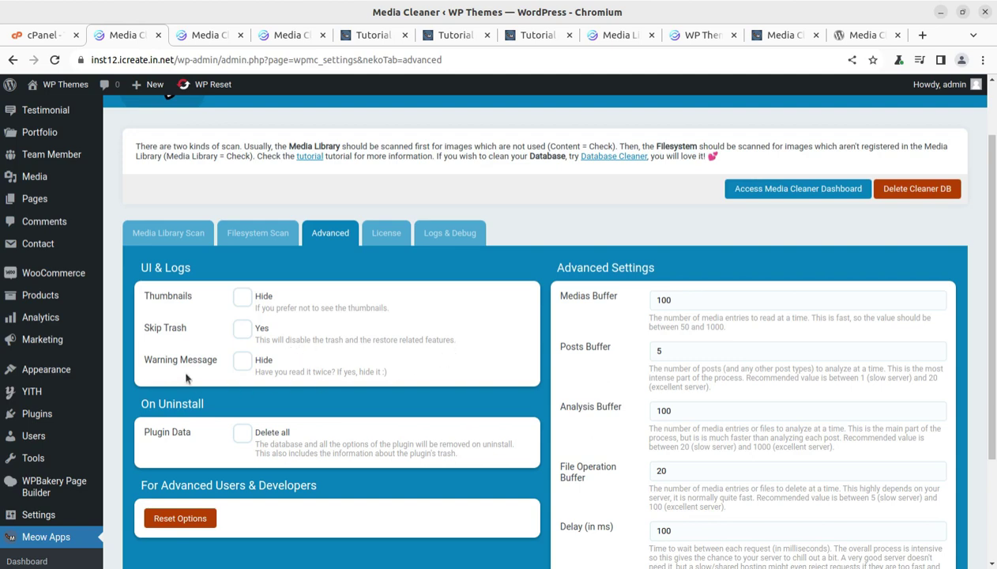
scroll(591, 384, down, 2)
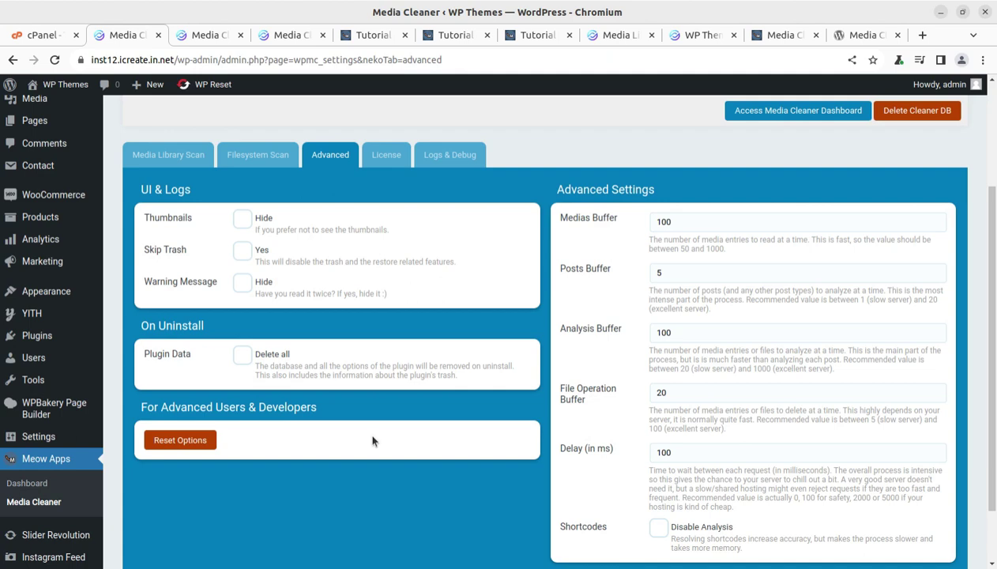
scroll(373, 440, up, 4)
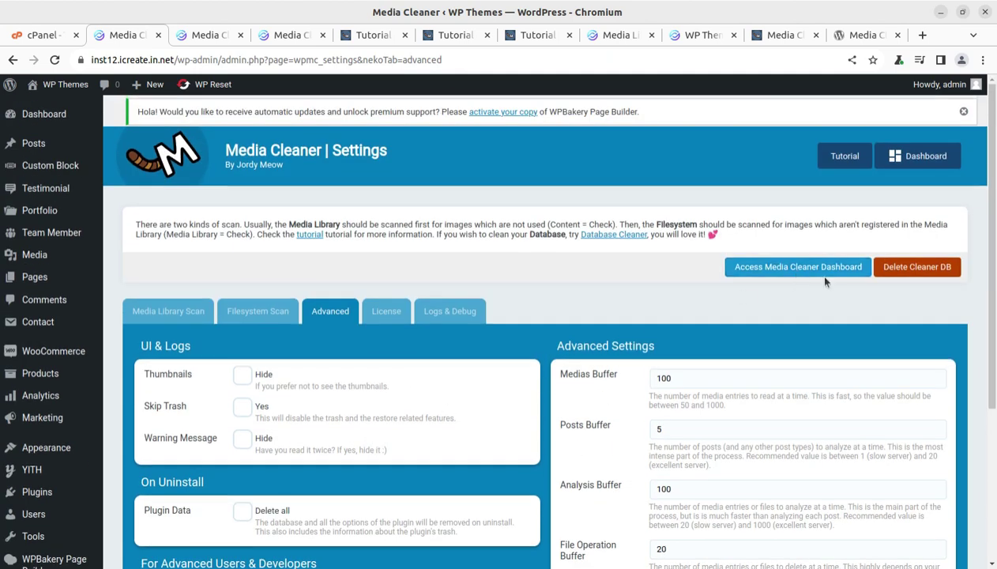
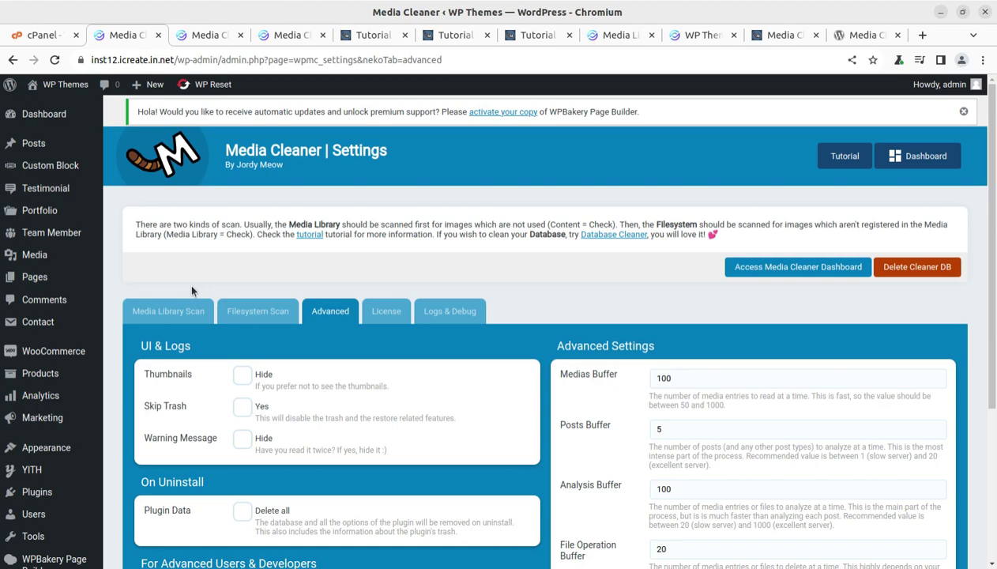
scroll(189, 285, down, 1)
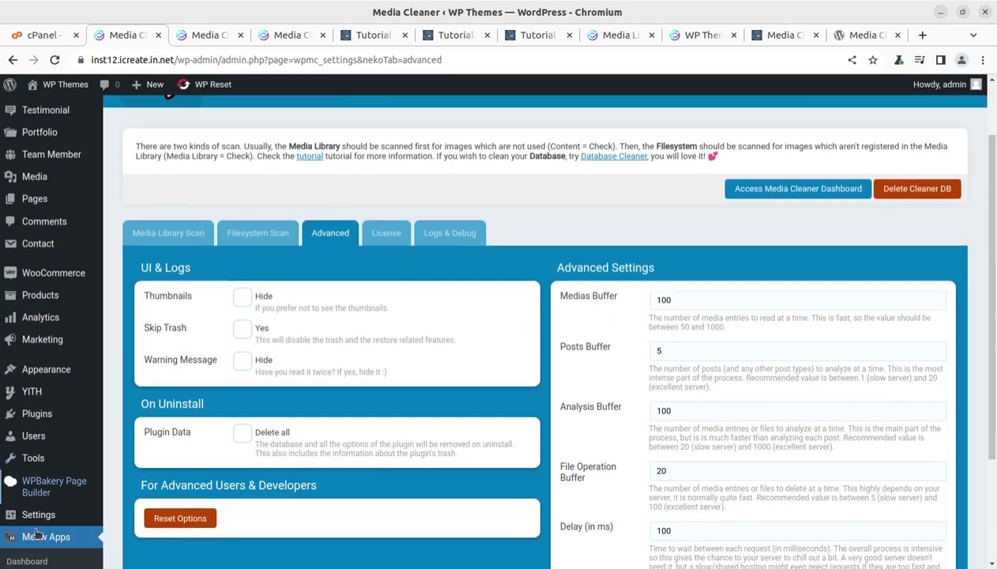
scroll(59, 533, down, 2)
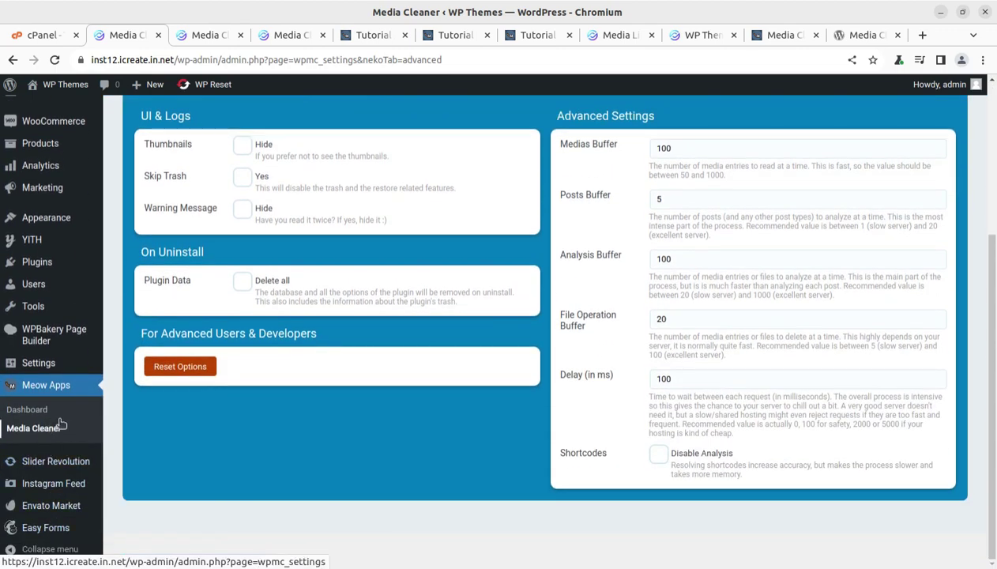
scroll(57, 424, up, 3)
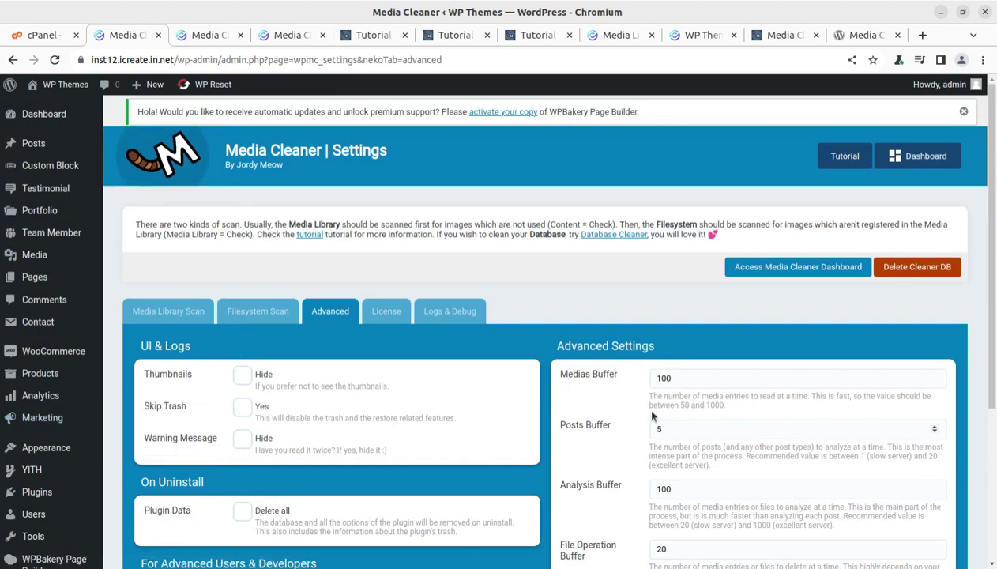
scroll(155, 306, down, 4)
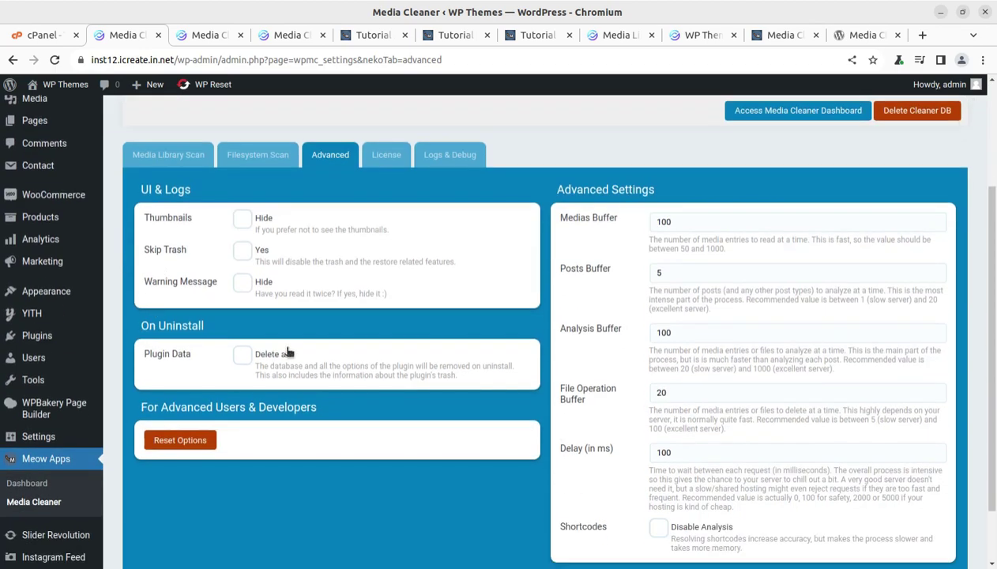
scroll(286, 348, up, 4)
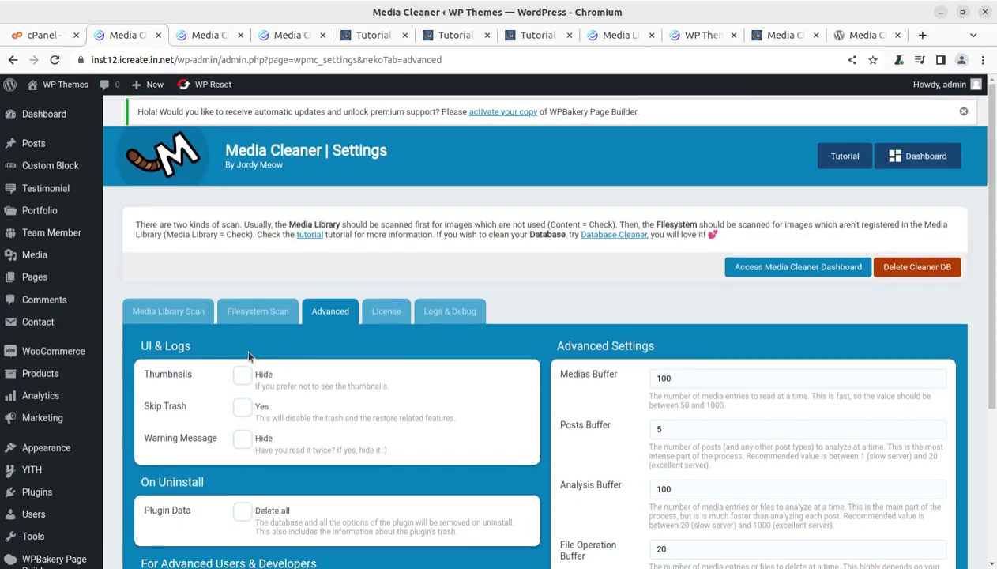
- Open the Media Cleaner dashboard and review its backup warning and the available scan targets, leaving Media Library selected
mouse_move(48, 254)
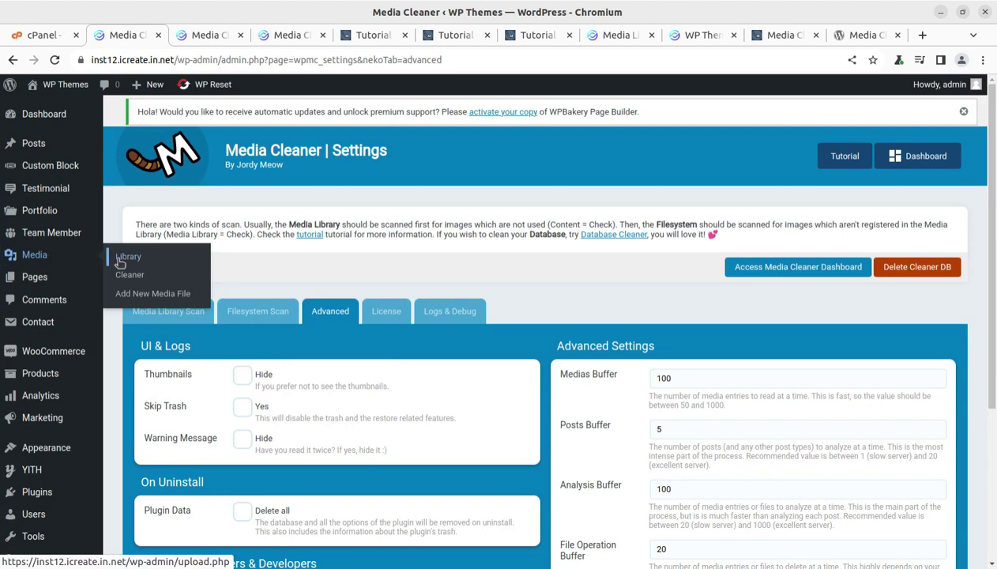
click(140, 282)
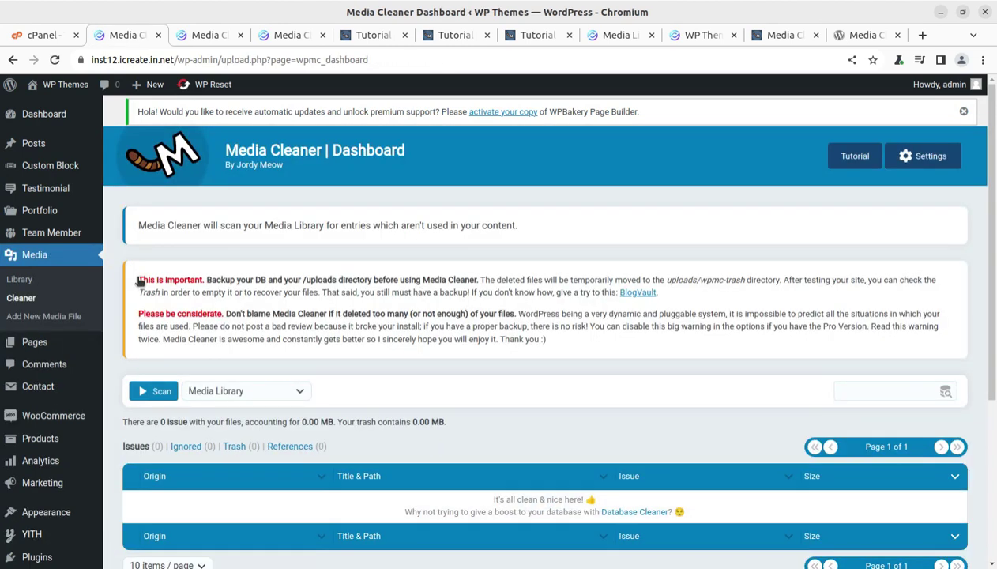
scroll(447, 323, down, 2)
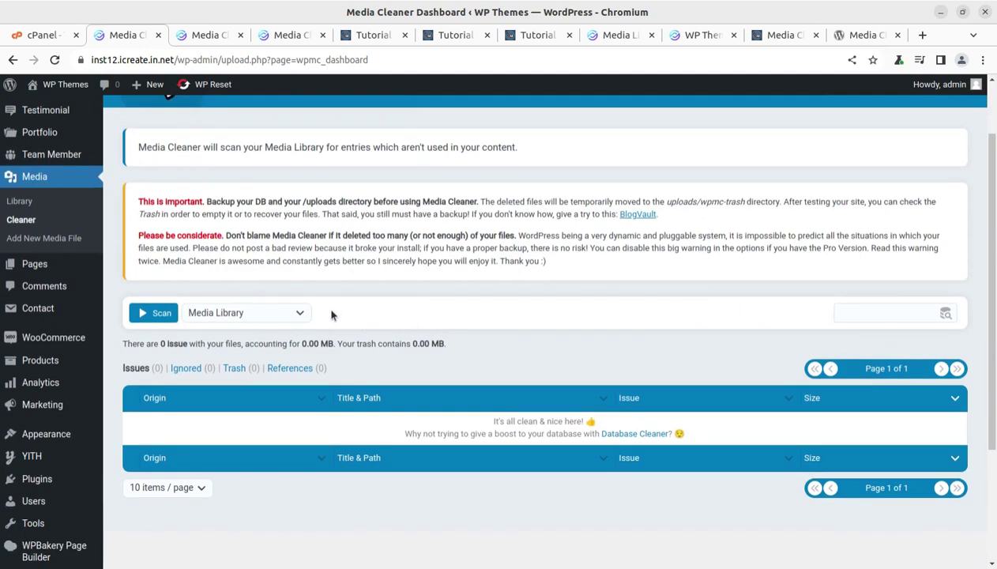
click(301, 313)
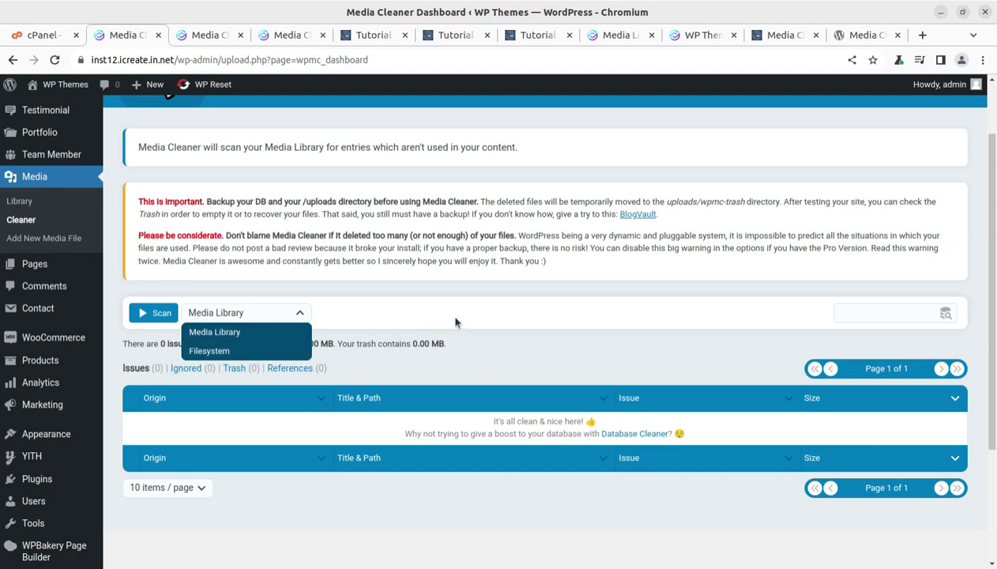
click(381, 320)
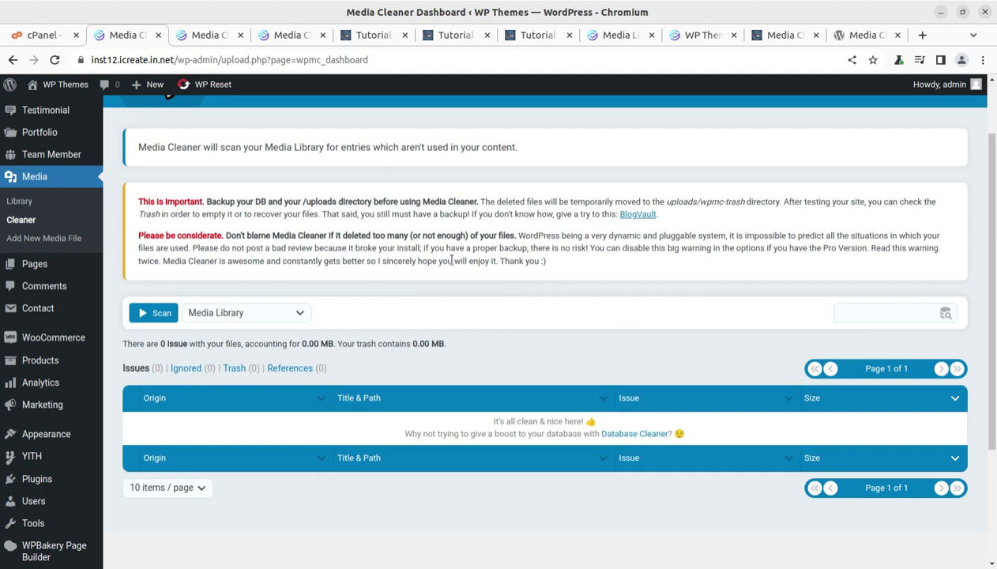
- Close the duplicate Media Cleaner settings tab and run a Media Library scan from the Media Cleaner dashboard
click(286, 35)
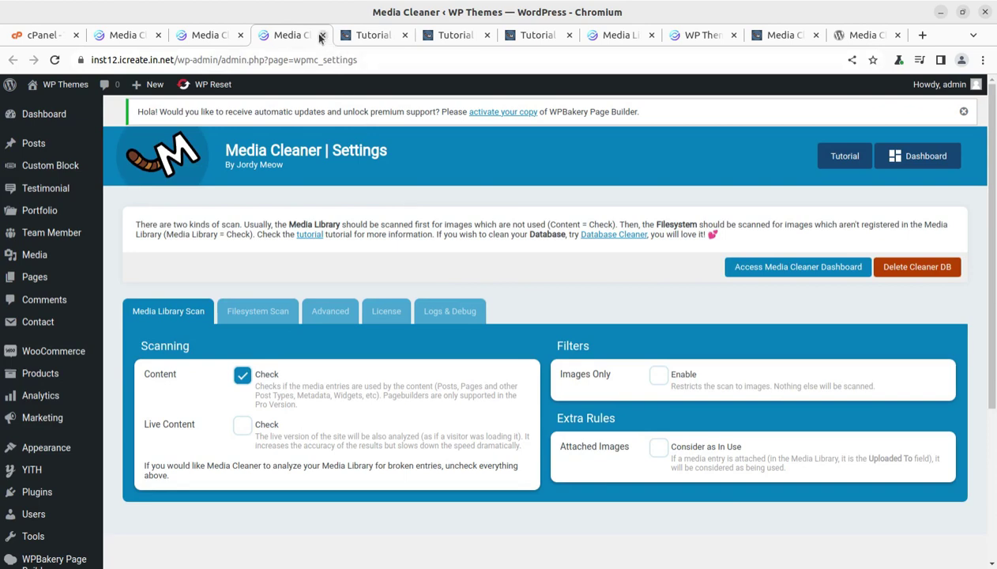
click(322, 36)
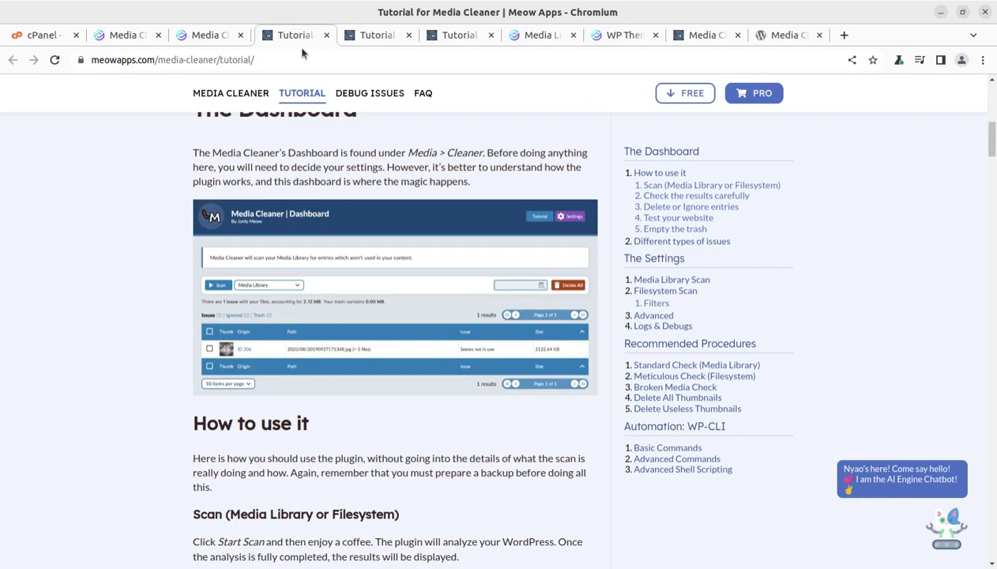
click(225, 36)
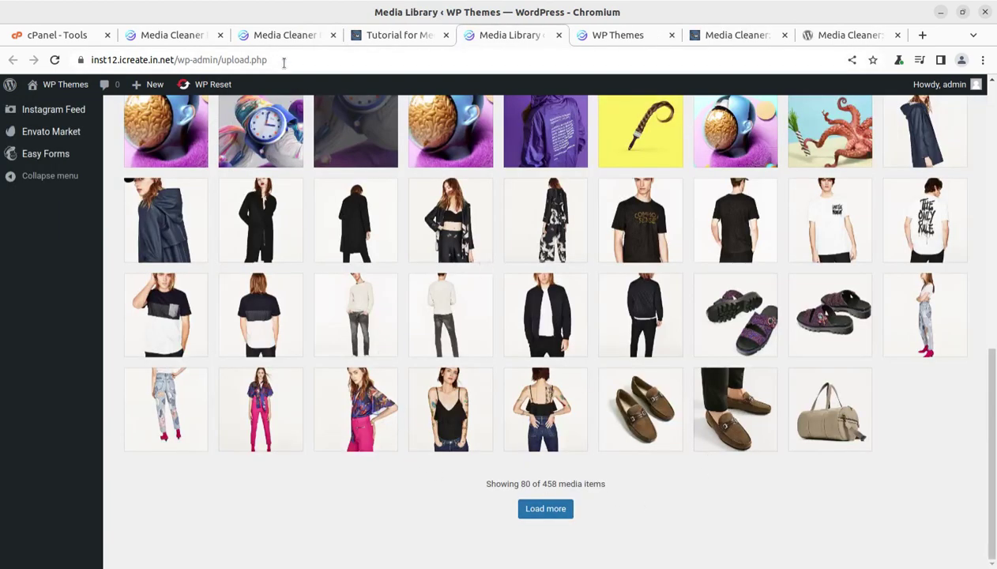
click(190, 37)
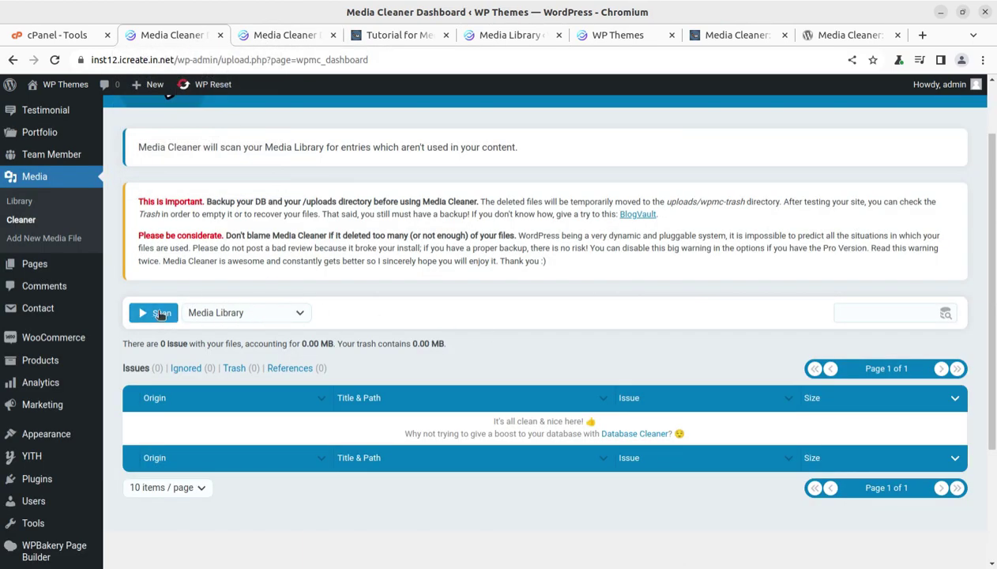
click(159, 314)
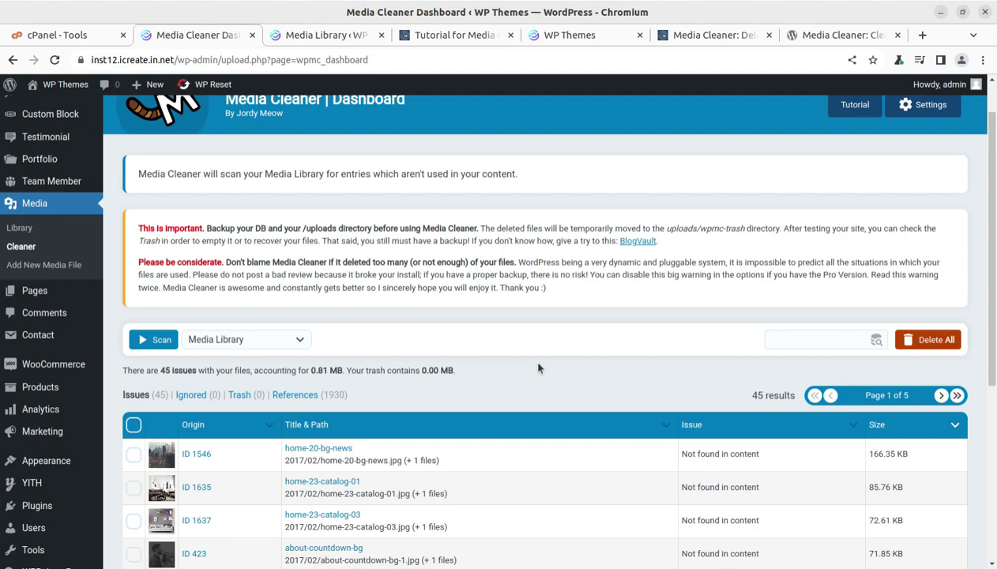
- Review the scan's issue summary and Issues list, and examine the media IDs, URLs and origin types under References
scroll(536, 368, down, 2)
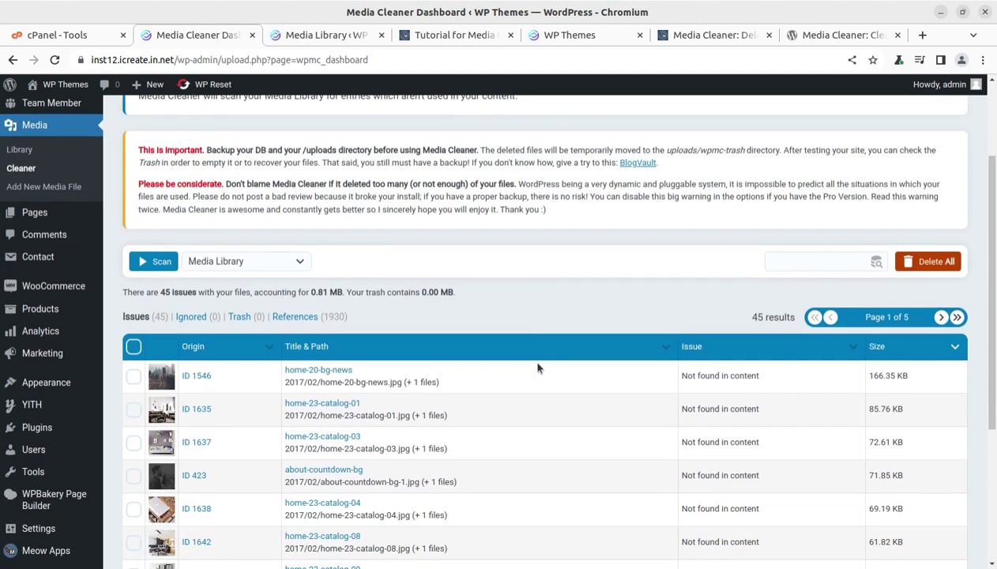
drag(120, 293, 225, 294)
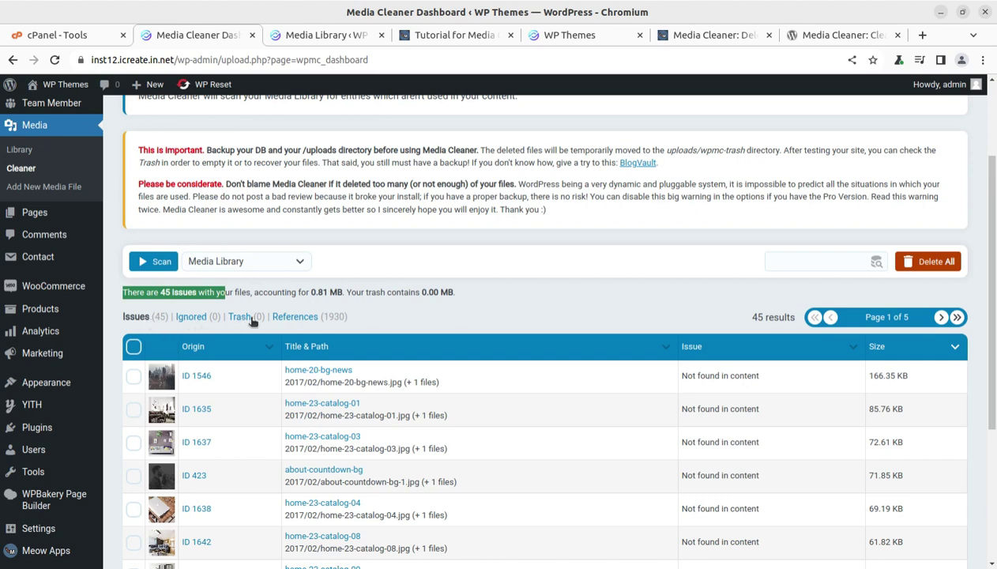
click(300, 319)
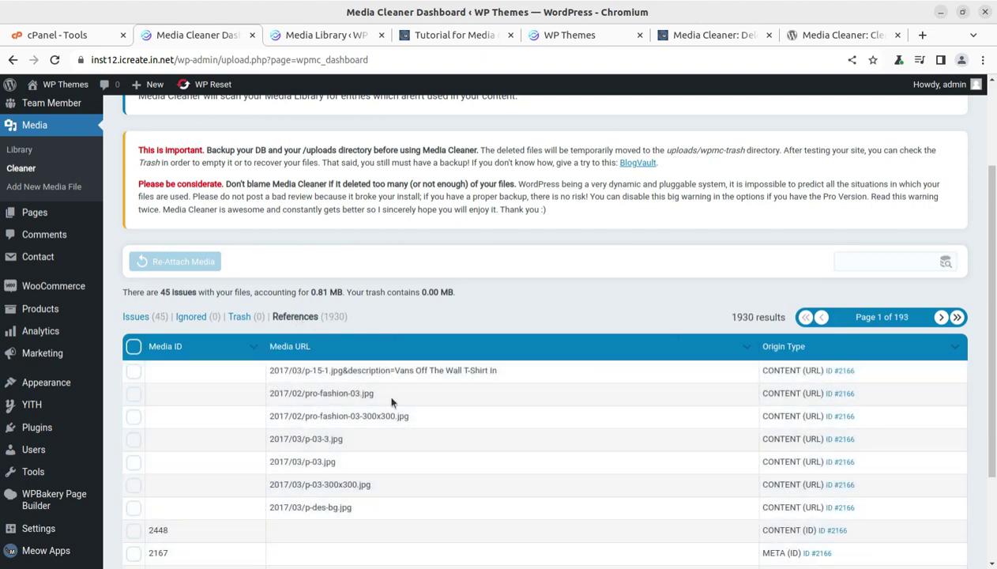
scroll(412, 427, up, 2)
scroll(413, 427, down, 3)
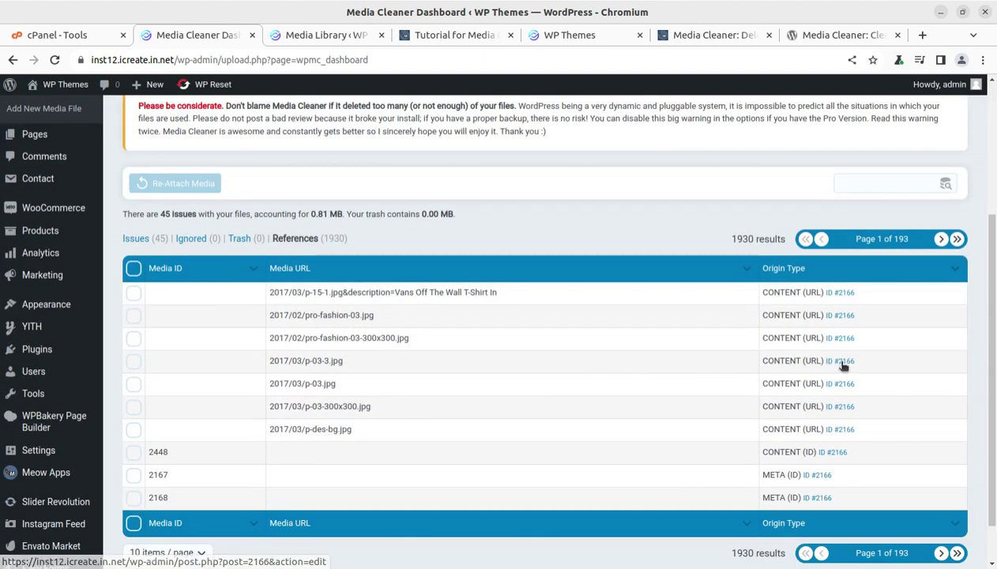
scroll(553, 388, down, 2)
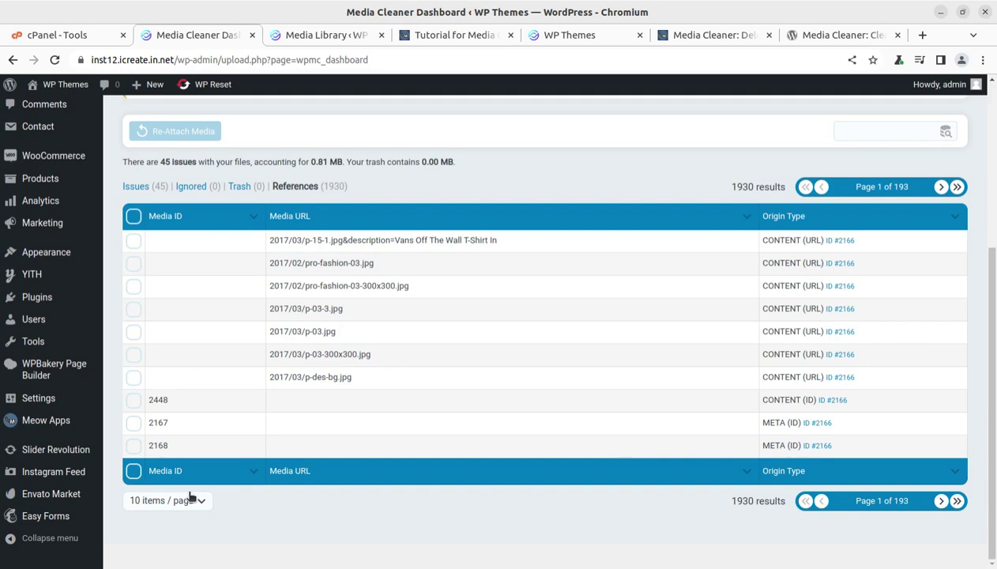
scroll(469, 416, up, 3)
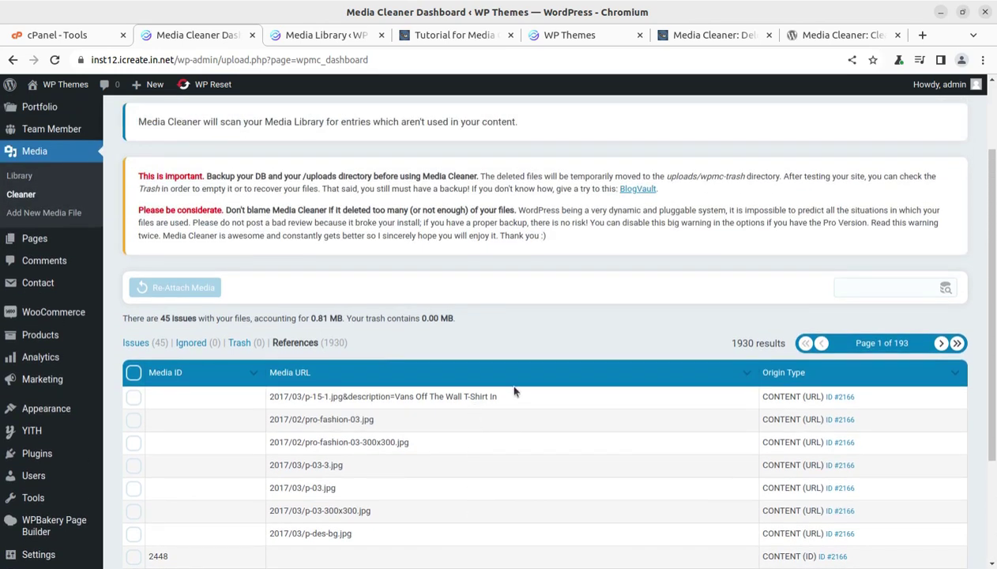
- Check the Media Library's item count against the References list in the Media Cleaner dashboard
click(323, 37)
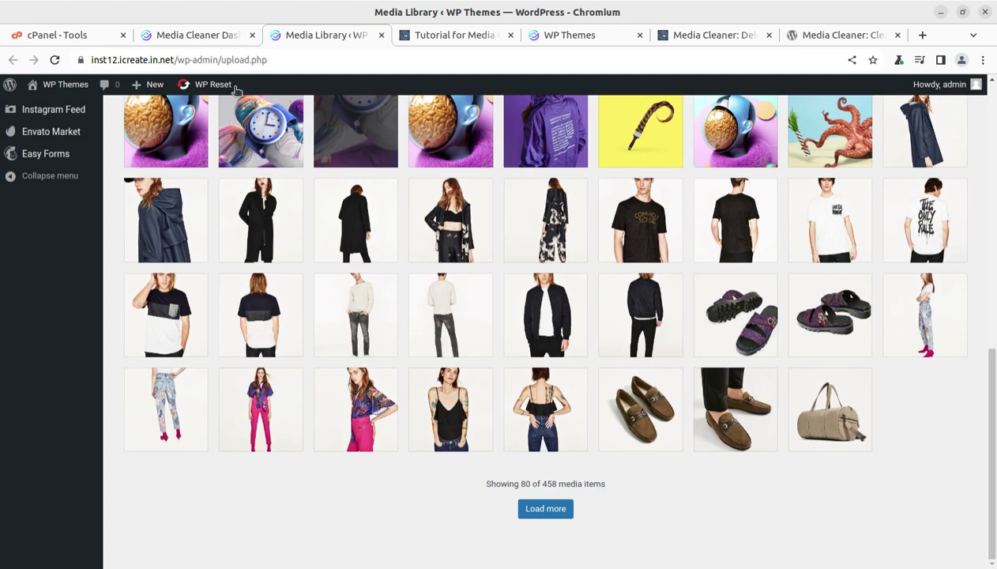
click(190, 43)
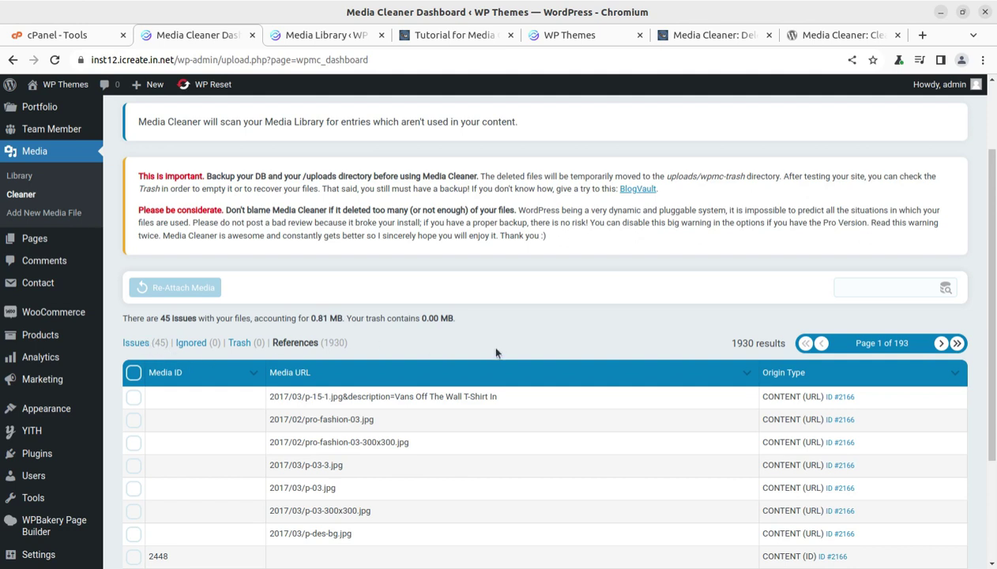
scroll(576, 370, down, 1)
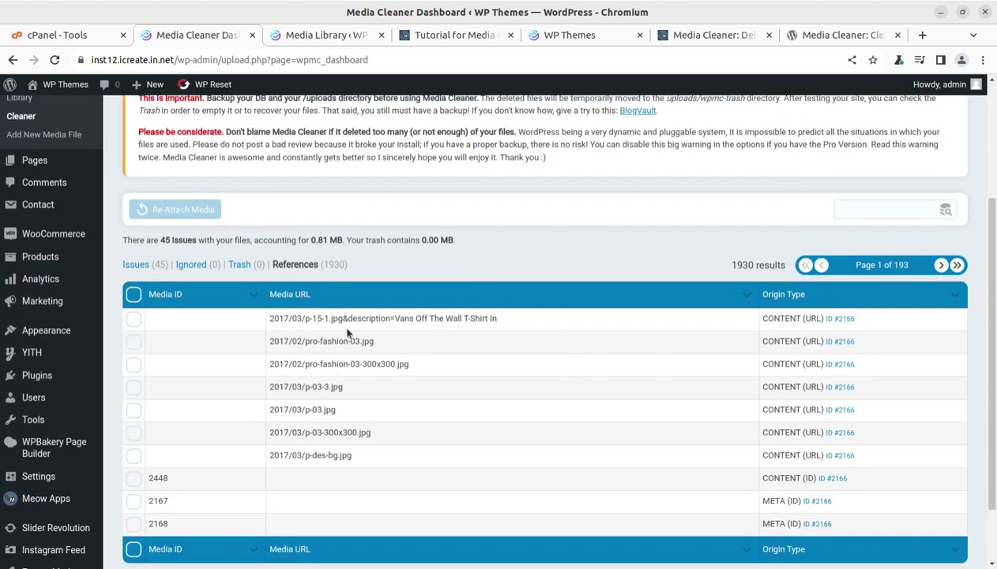
scroll(468, 332, up, 2)
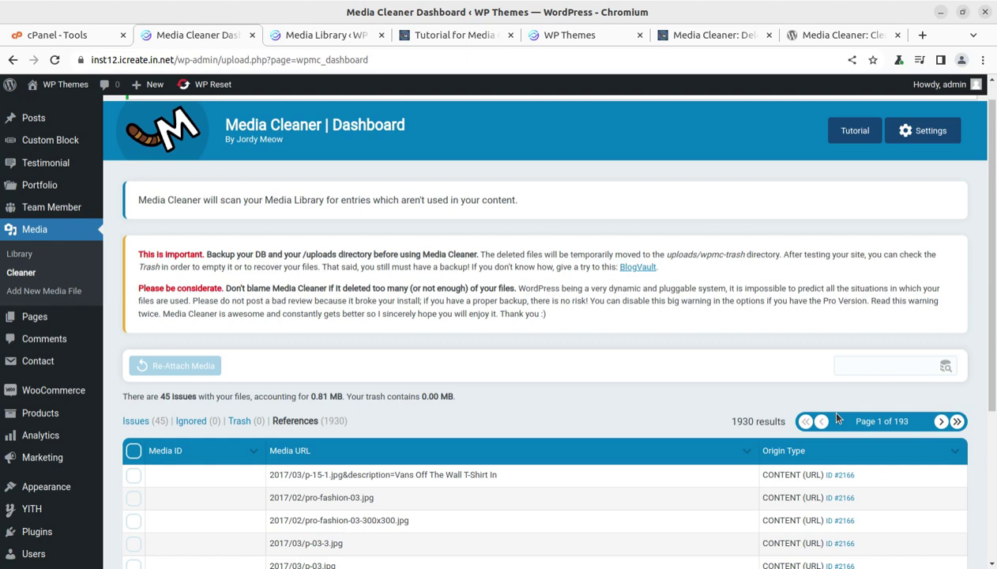
scroll(307, 372, up, 1)
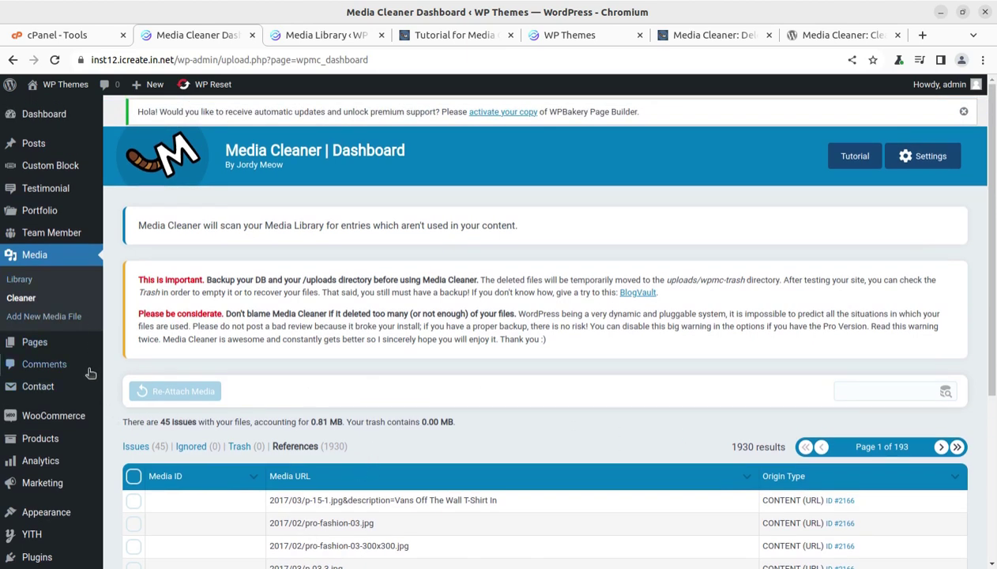
- Open the list of all pages in a new tab and review the demo pages and other demo content types
mouse_move(89, 351)
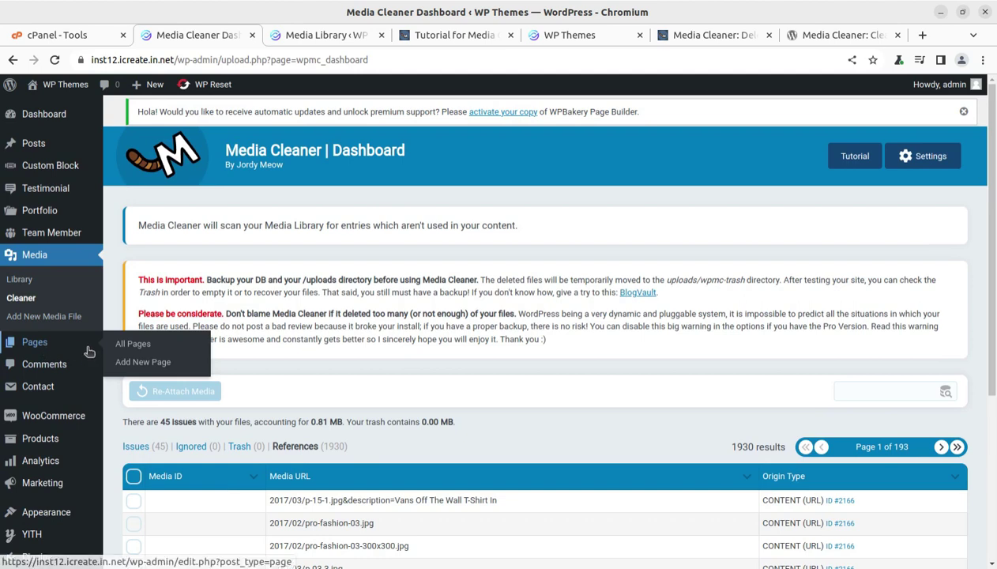
middle_click(131, 344)
click(269, 35)
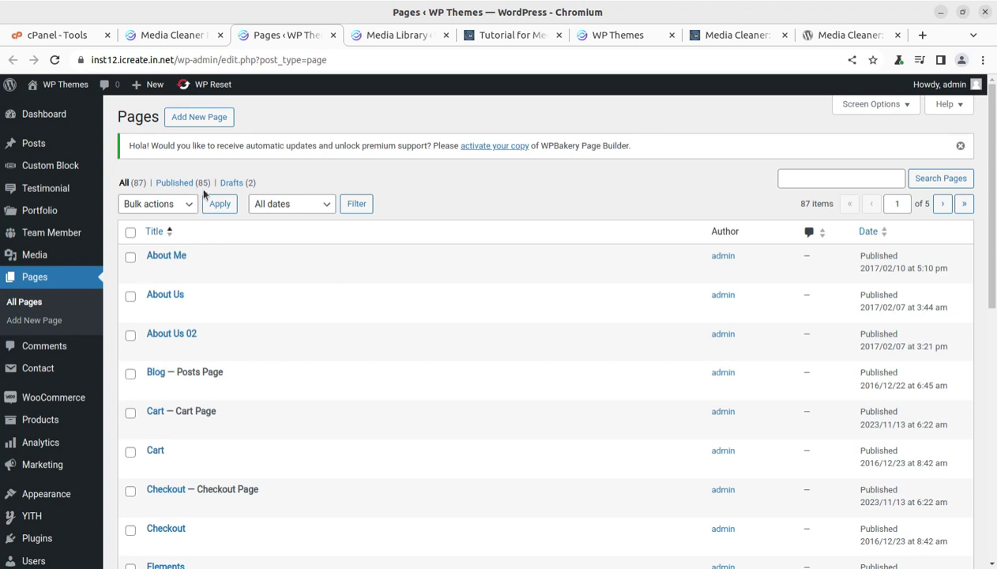
scroll(298, 439, down, 2)
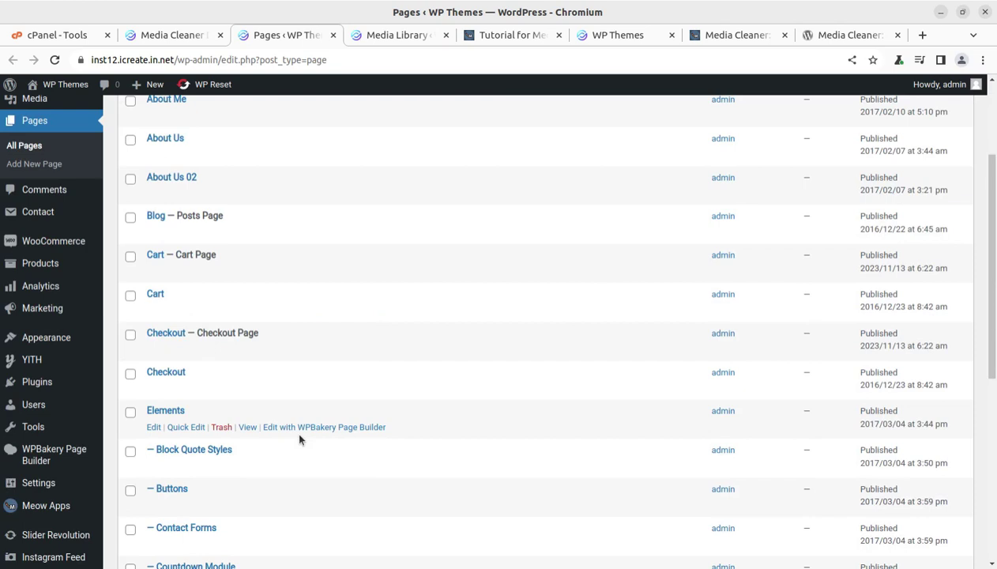
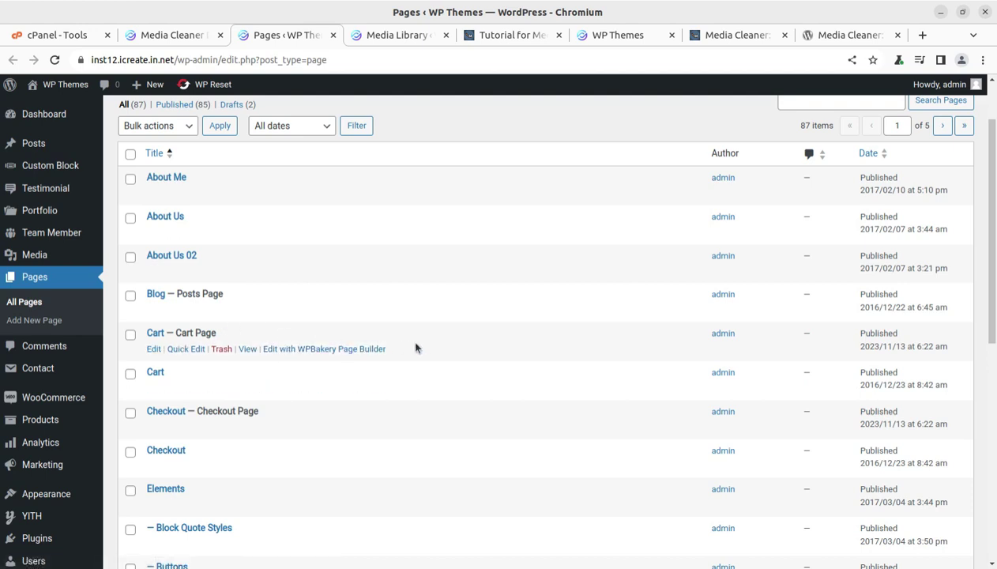
mouse_move(55, 212)
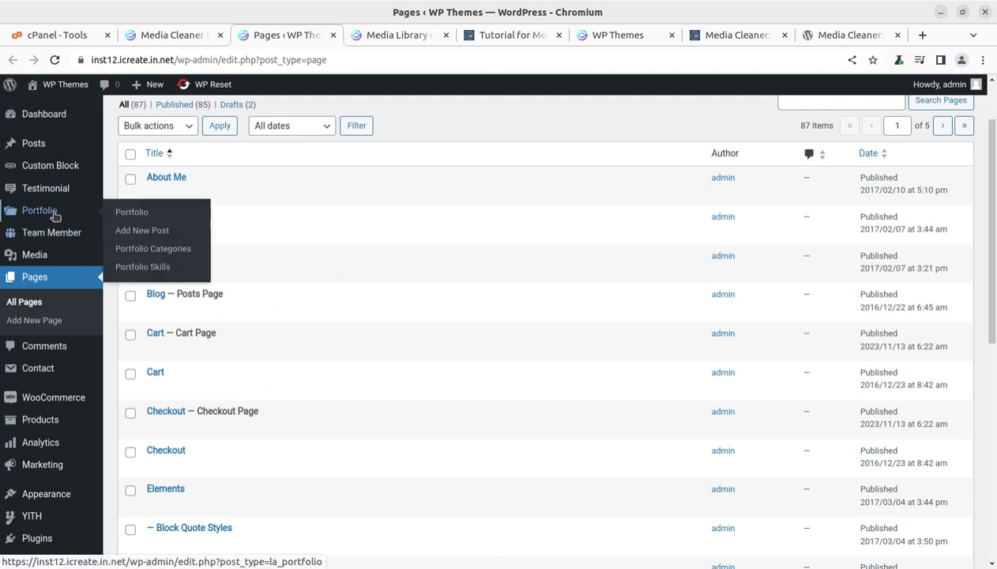
mouse_move(65, 239)
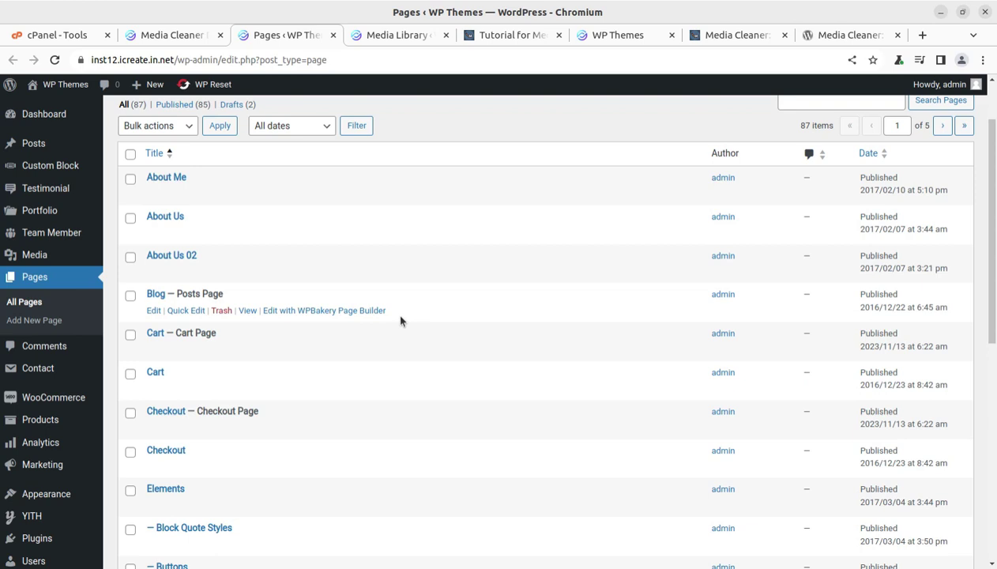
- Return to the Media Cleaner Issues list, delete all unused media entries found by the scan, and confirm the deletion
click(168, 41)
scroll(383, 366, down, 4)
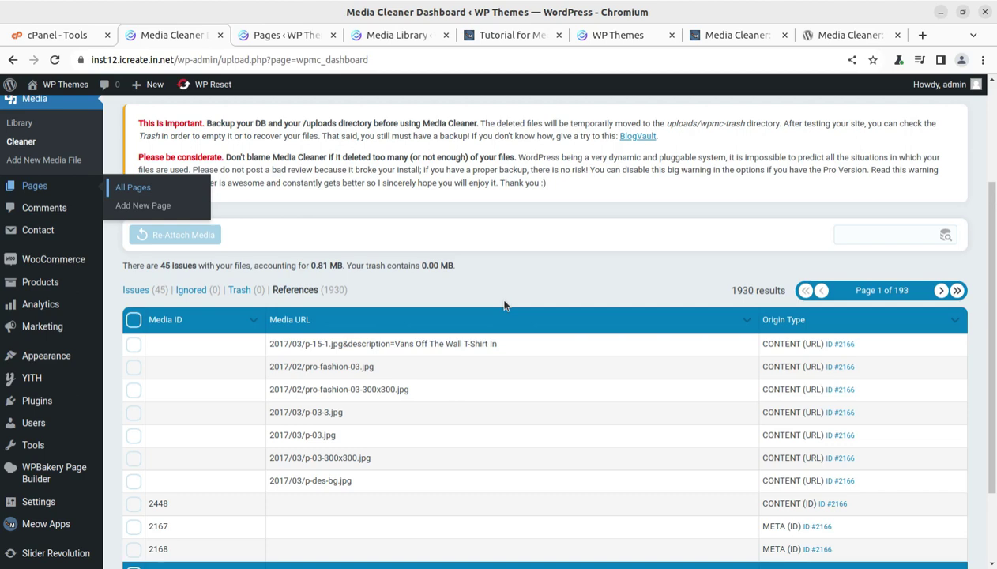
click(135, 289)
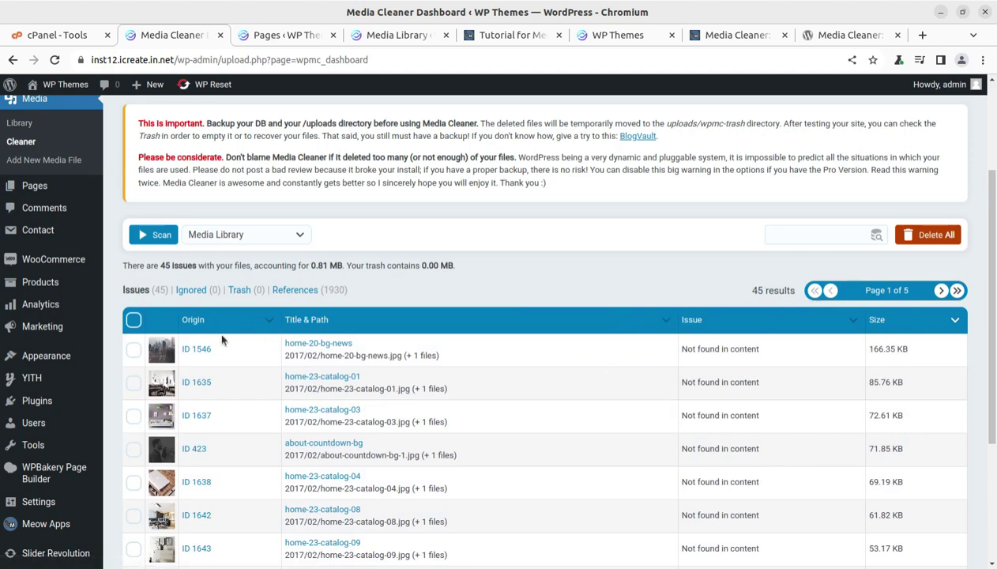
click(134, 320)
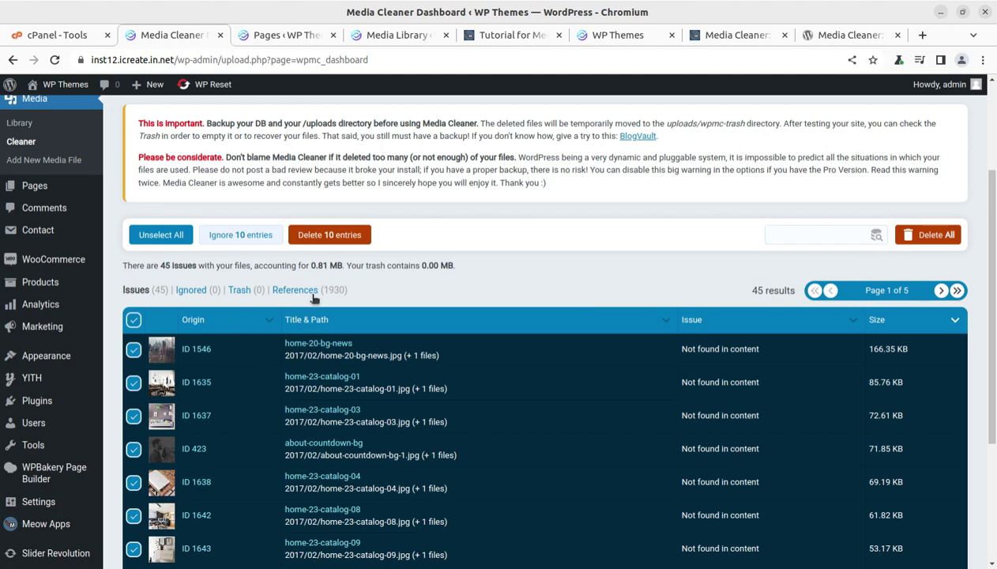
click(916, 239)
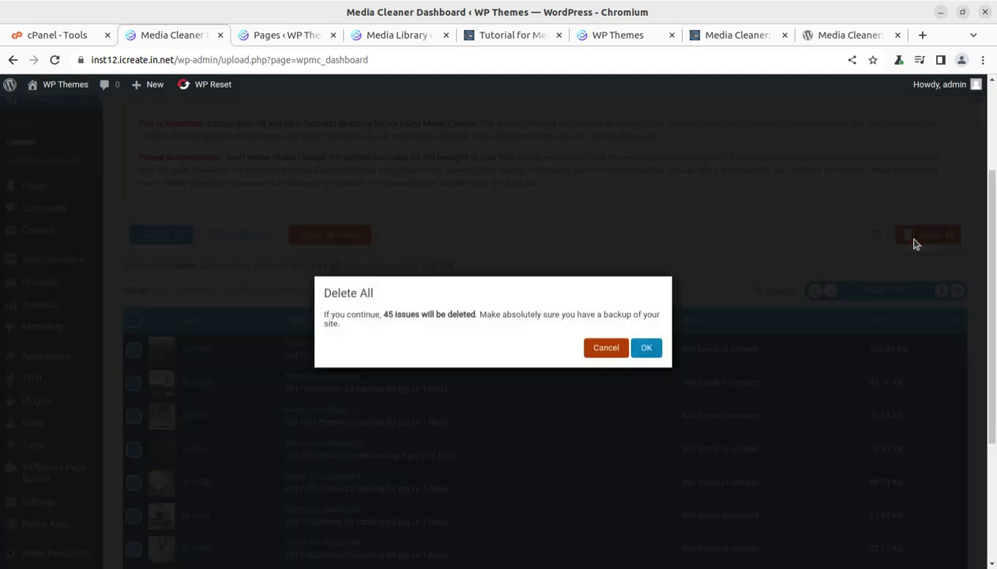
click(647, 355)
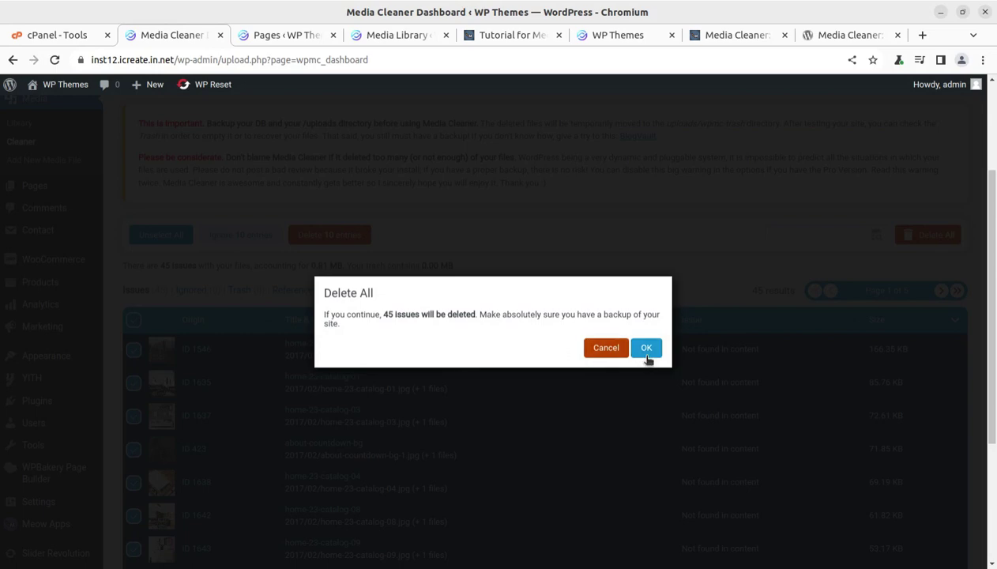
click(647, 355)
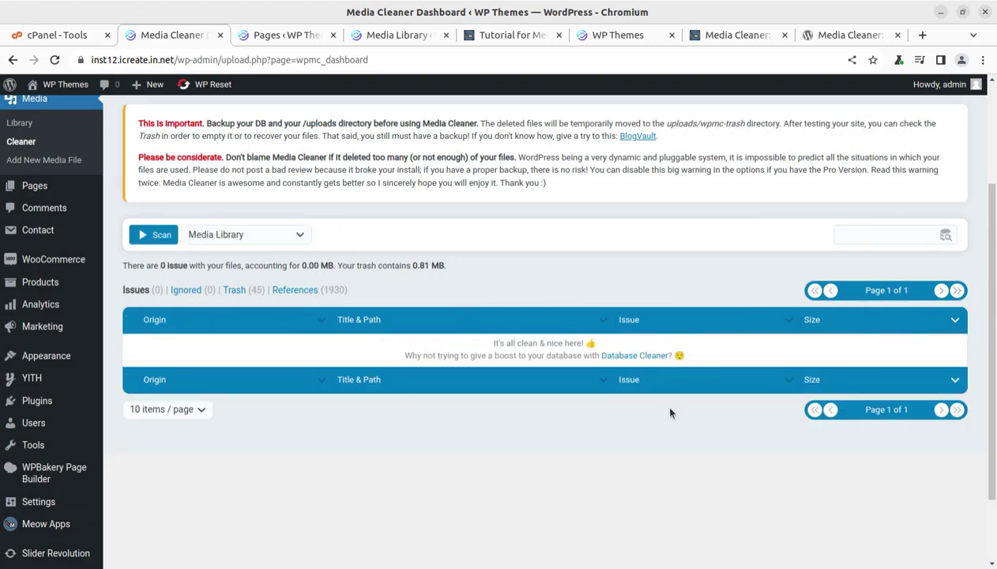
- Reload the Media Library and check its remaining images and total item count
click(380, 36)
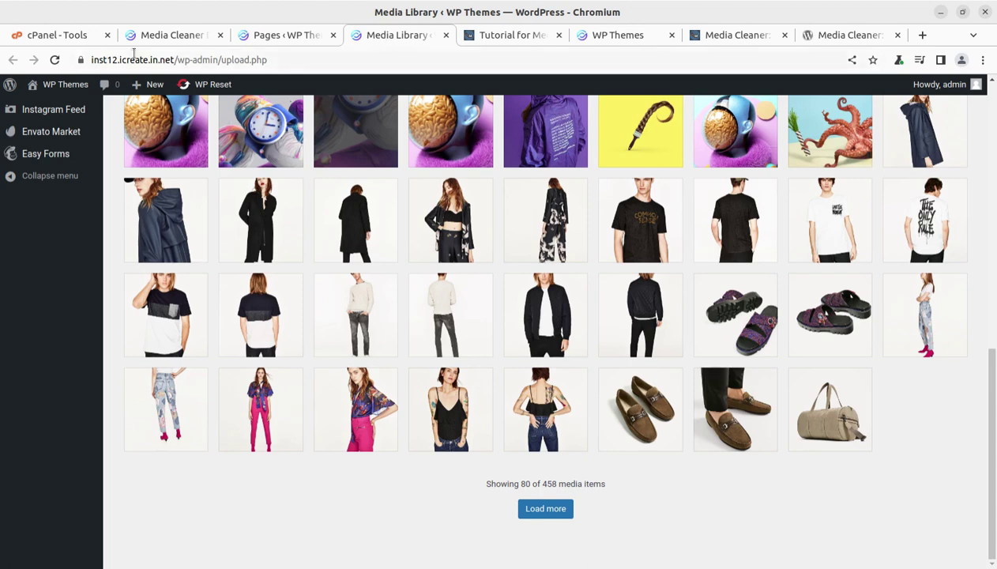
click(54, 60)
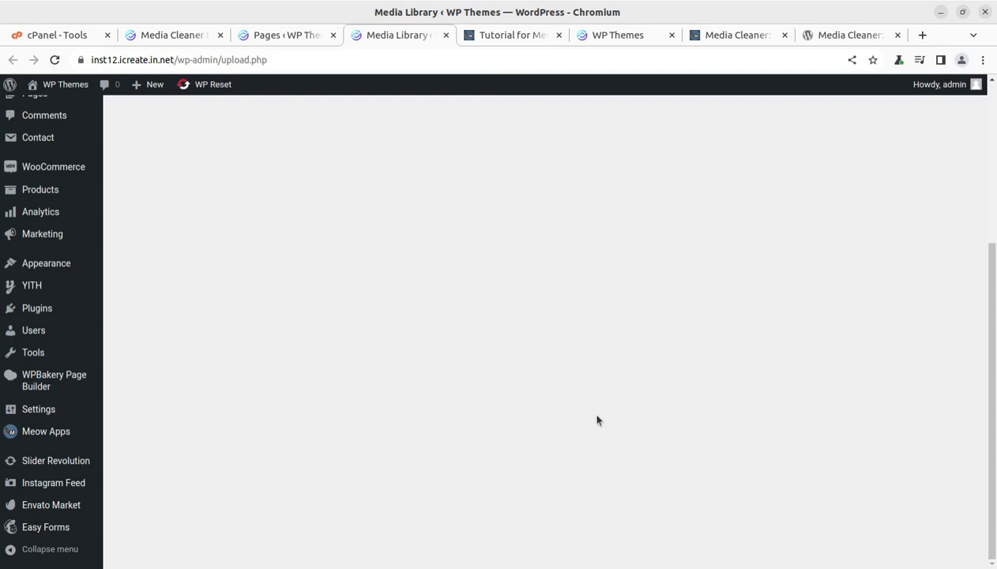
scroll(584, 402, up, 3)
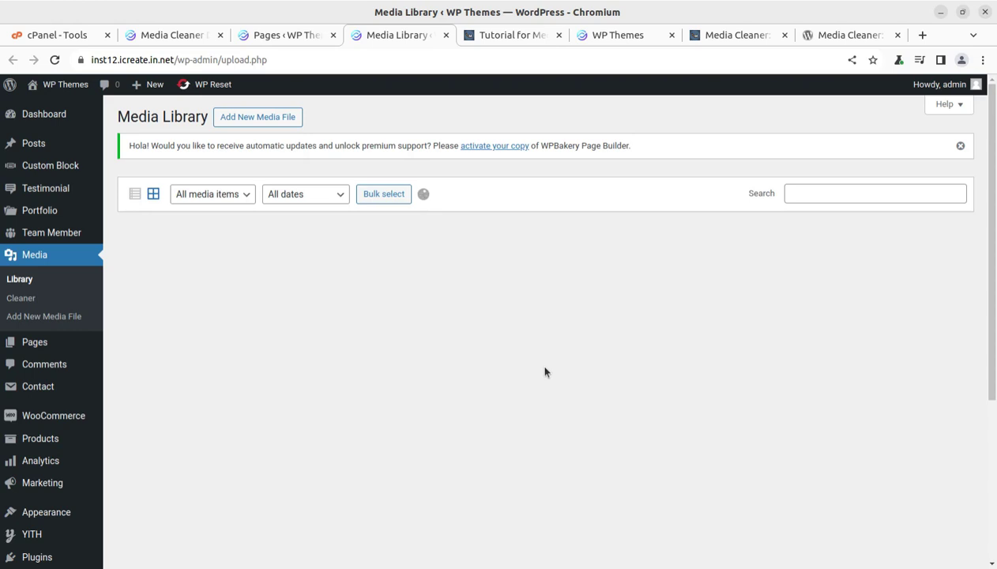
scroll(442, 474, down, 15)
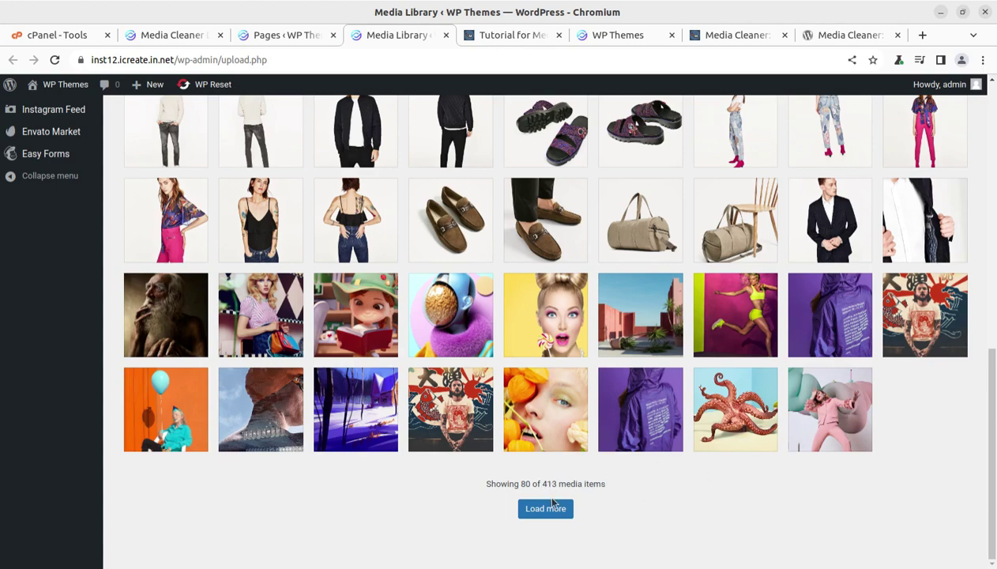
scroll(533, 411, up, 5)
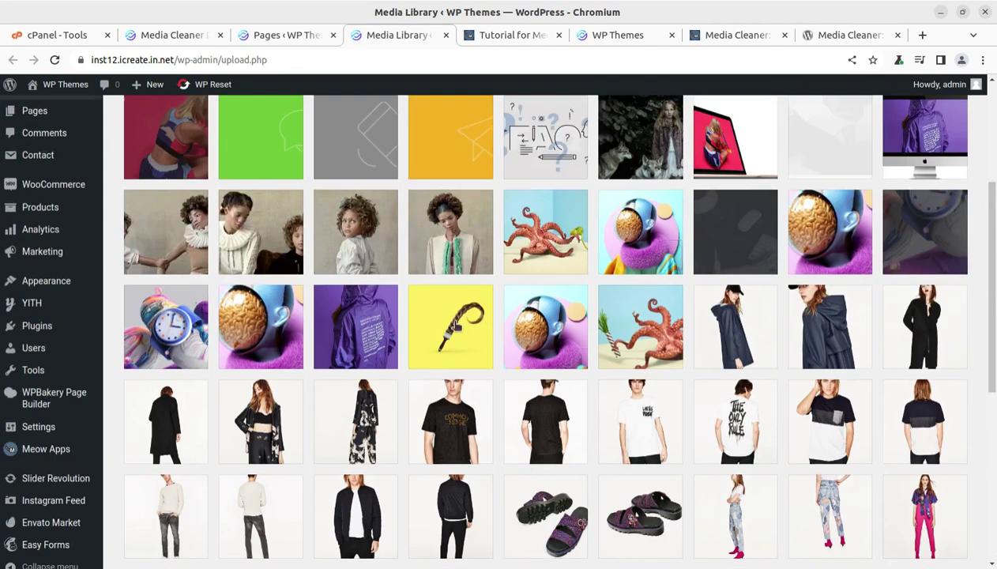
- Open the live site's home page in a new tab and switch to it
mouse_move(56, 91)
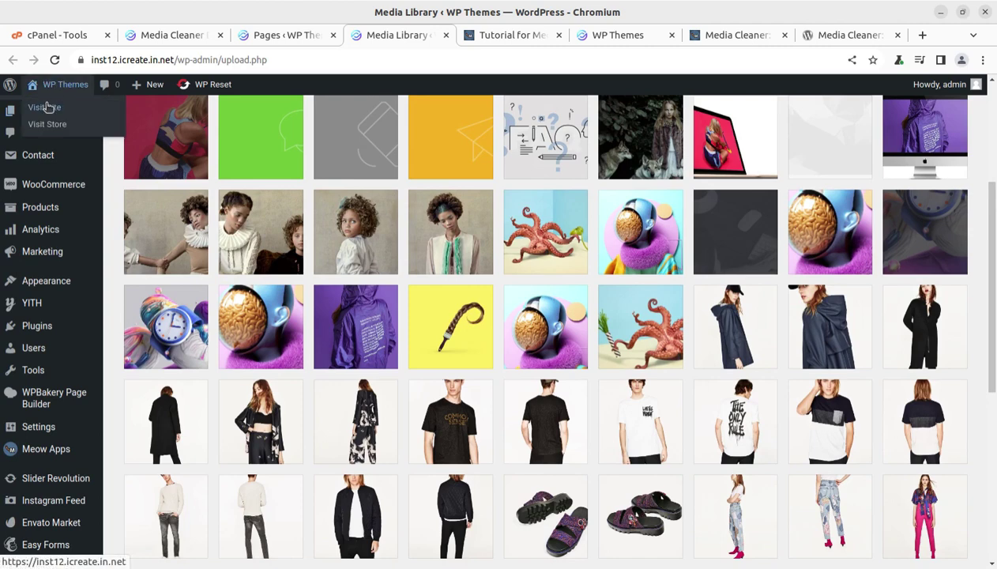
middle_click(44, 107)
click(462, 35)
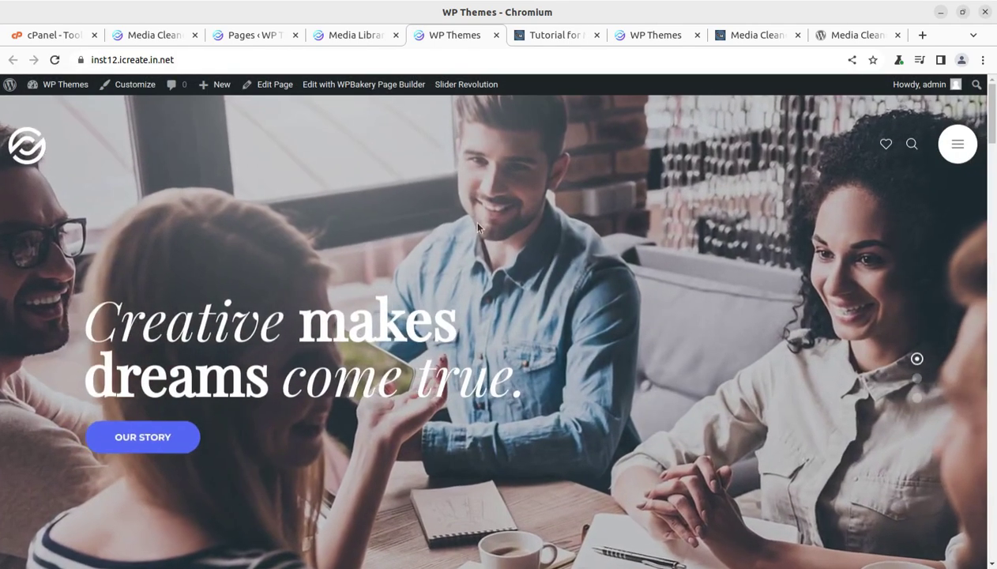
- Look through the live home page, open the About Me page from the site's navigation, and check that its images display
scroll(443, 261, down, 10)
scroll(324, 310, down, 8)
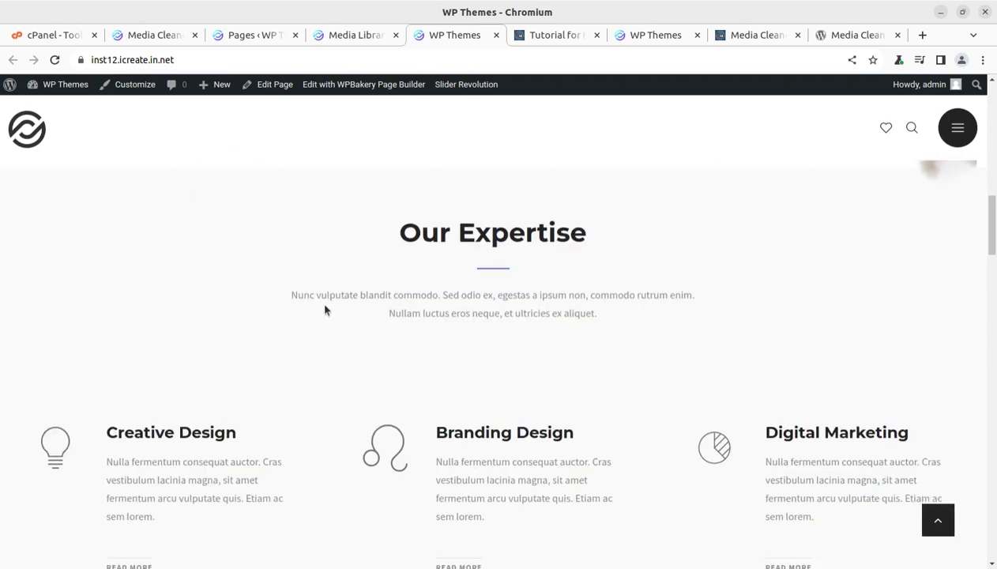
scroll(502, 325, up, 5)
click(958, 130)
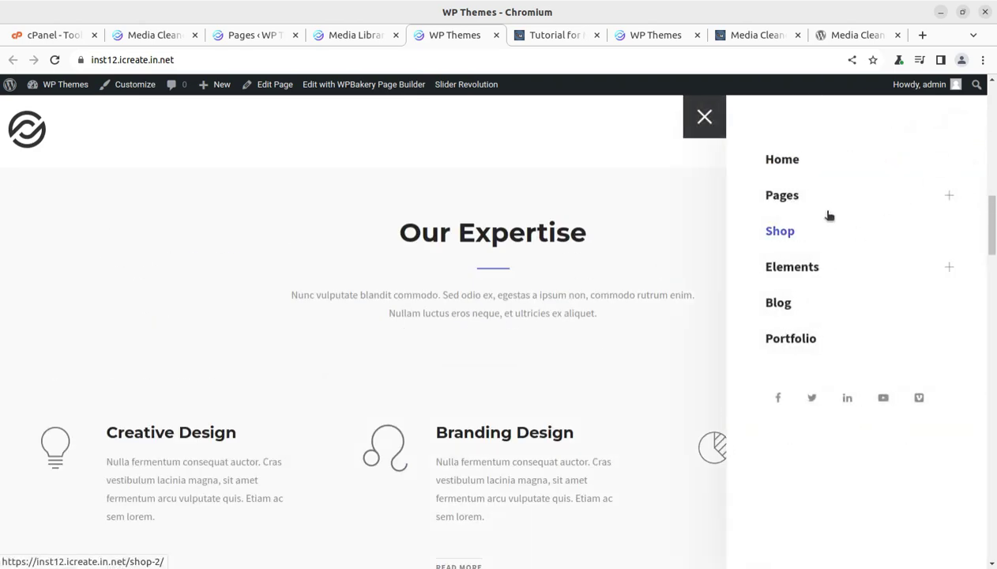
click(863, 195)
click(807, 233)
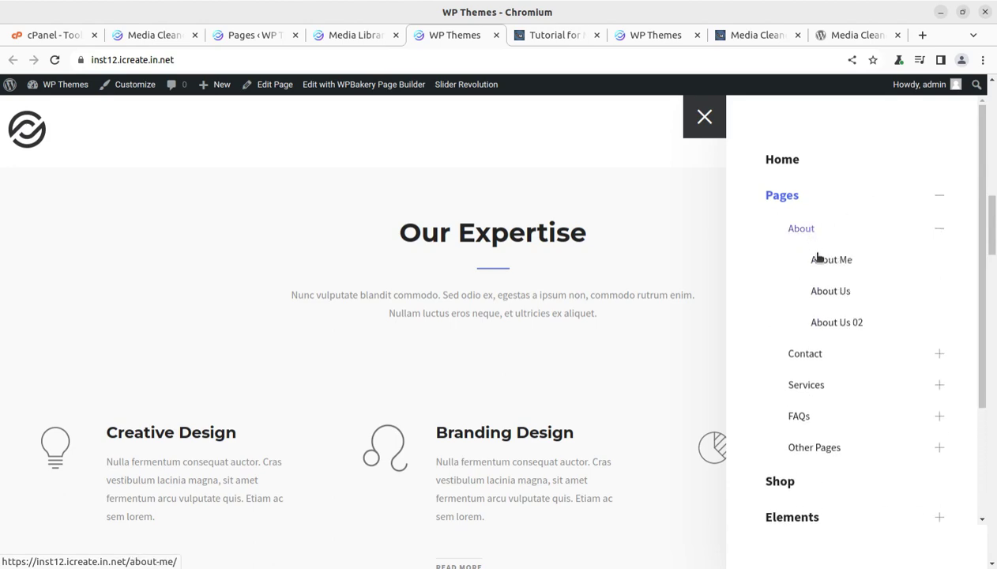
click(821, 263)
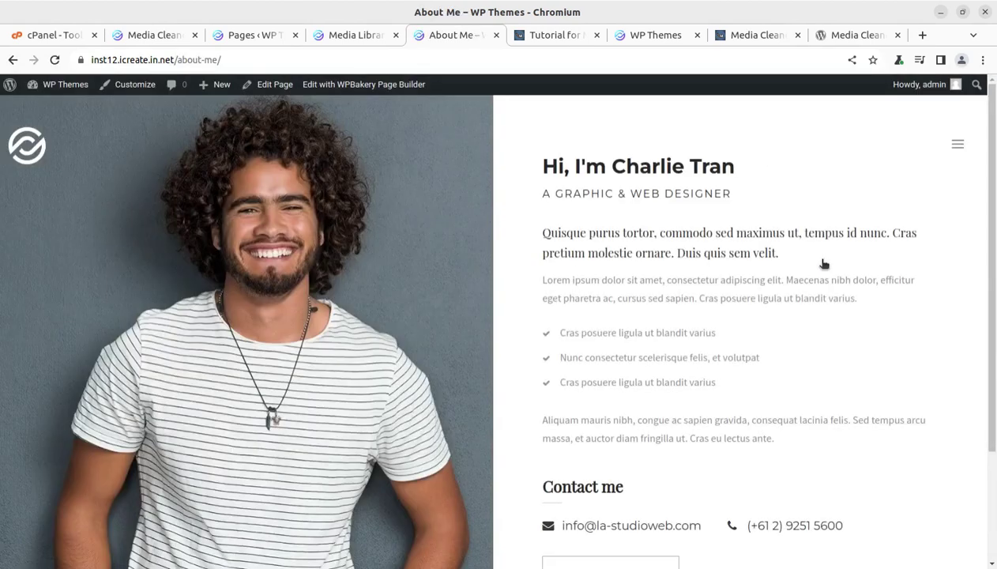
scroll(530, 257, down, 2)
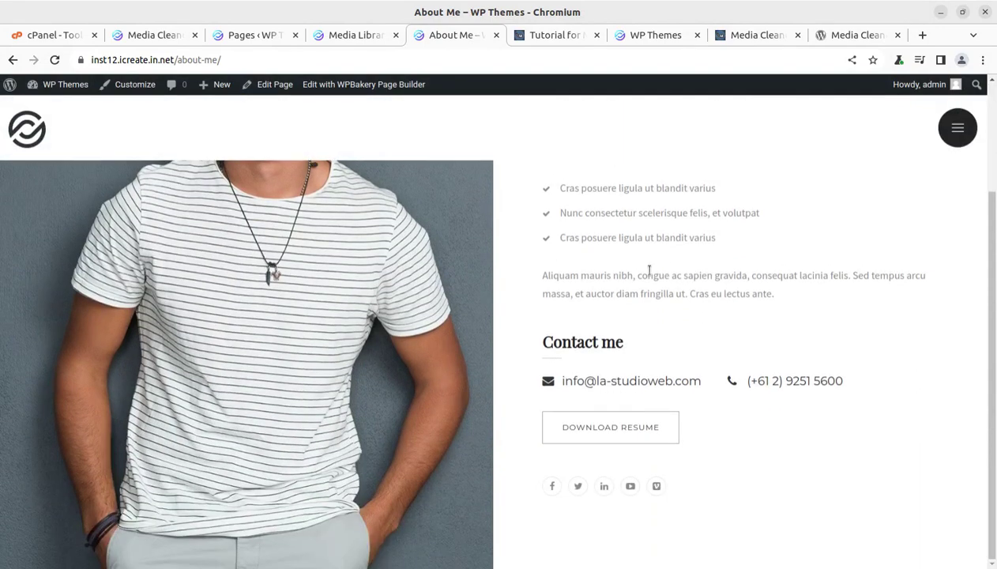
scroll(474, 147, up, 2)
- Return to the Media Cleaner dashboard and open the plugin's settings page
click(243, 36)
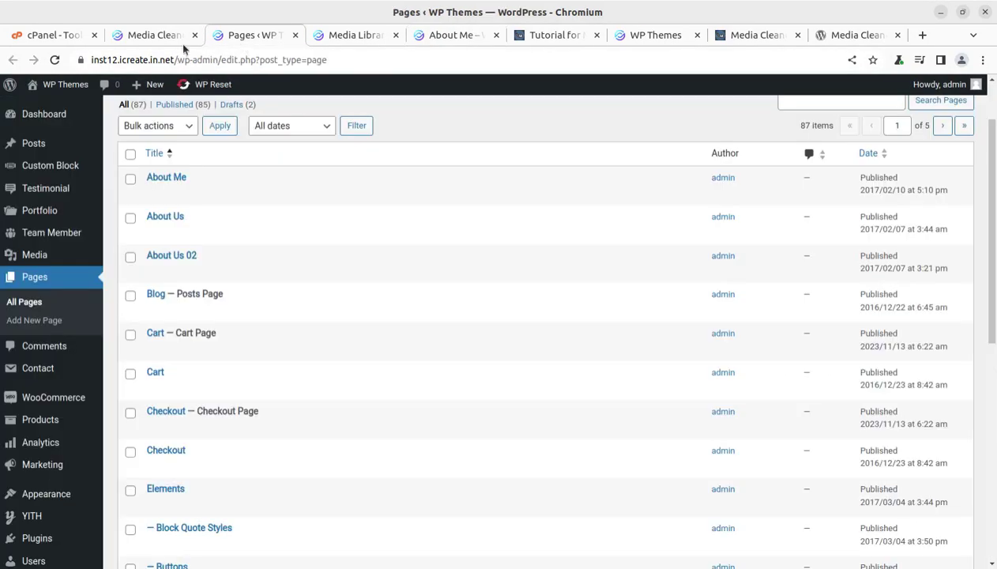
click(157, 36)
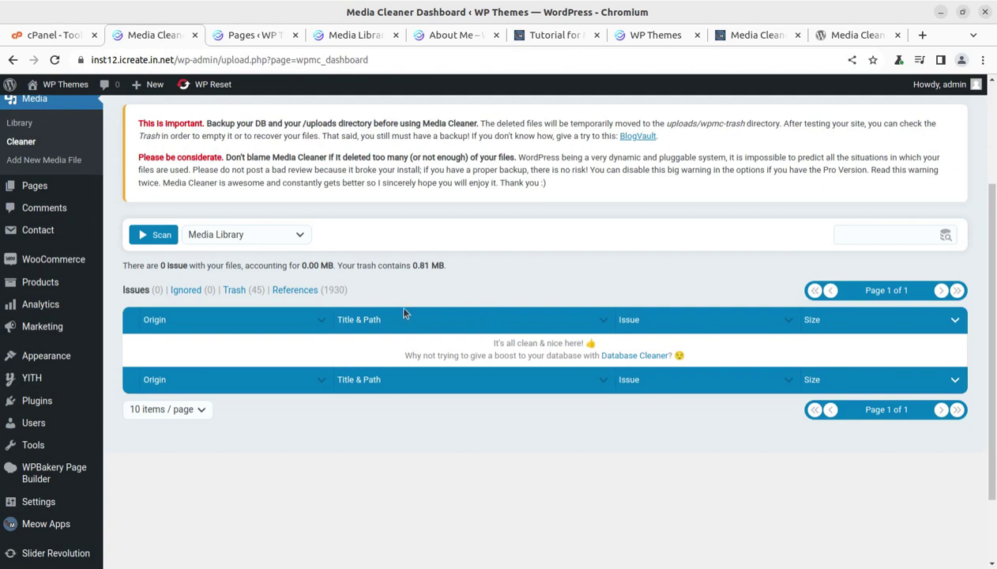
scroll(388, 344, down, 1)
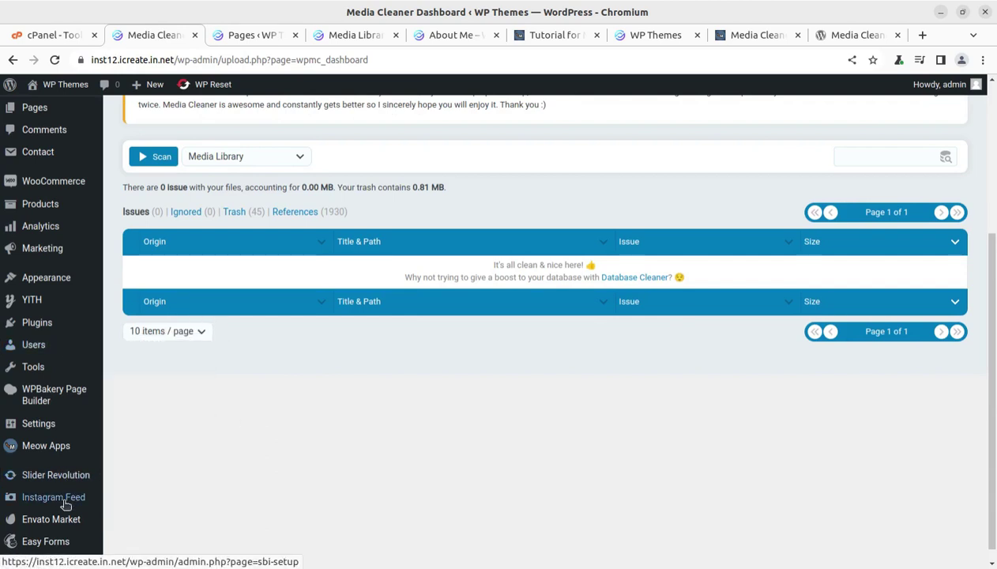
mouse_move(35, 385)
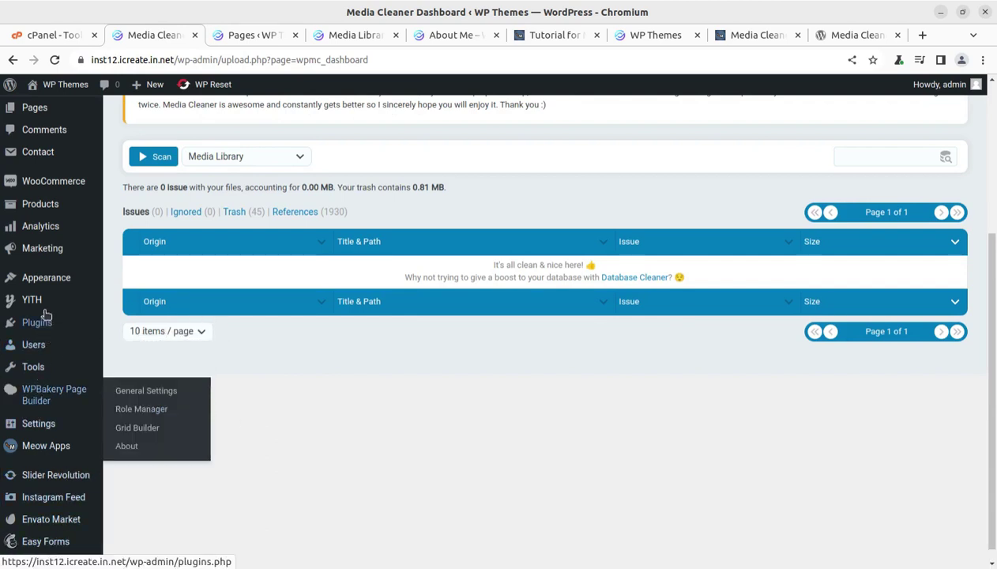
mouse_move(51, 286)
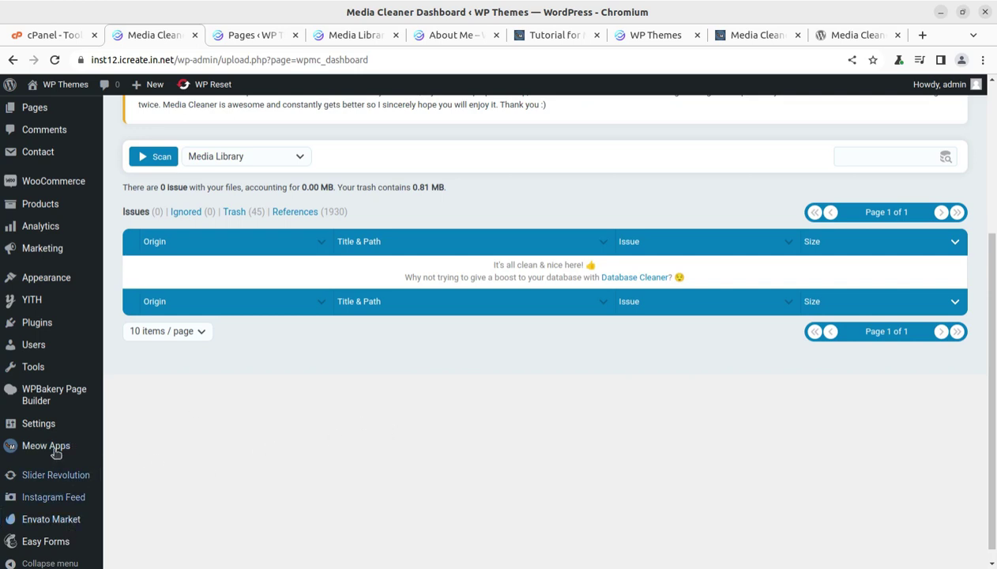
scroll(64, 373, up, 1)
scroll(65, 372, up, 1)
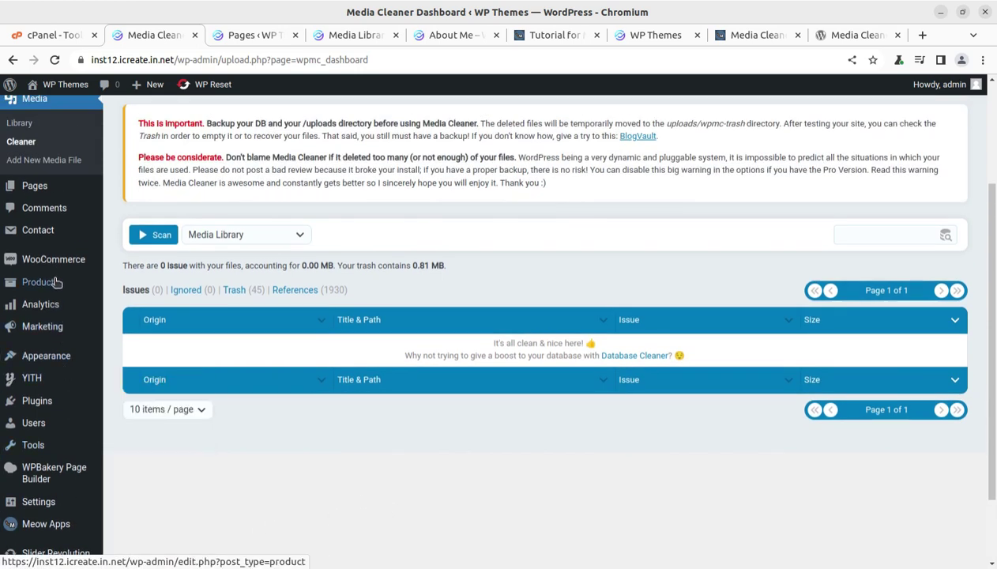
mouse_move(47, 524)
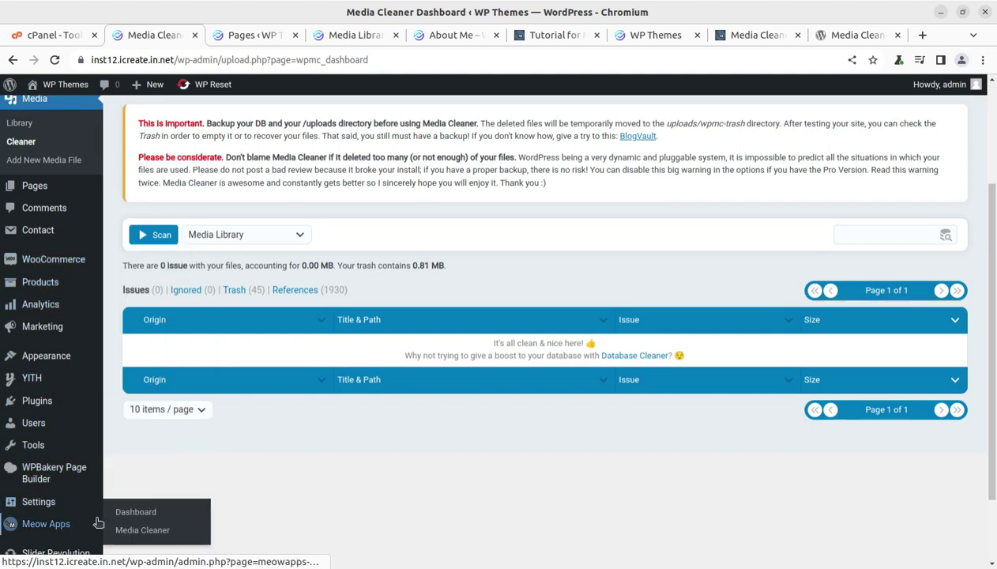
click(146, 535)
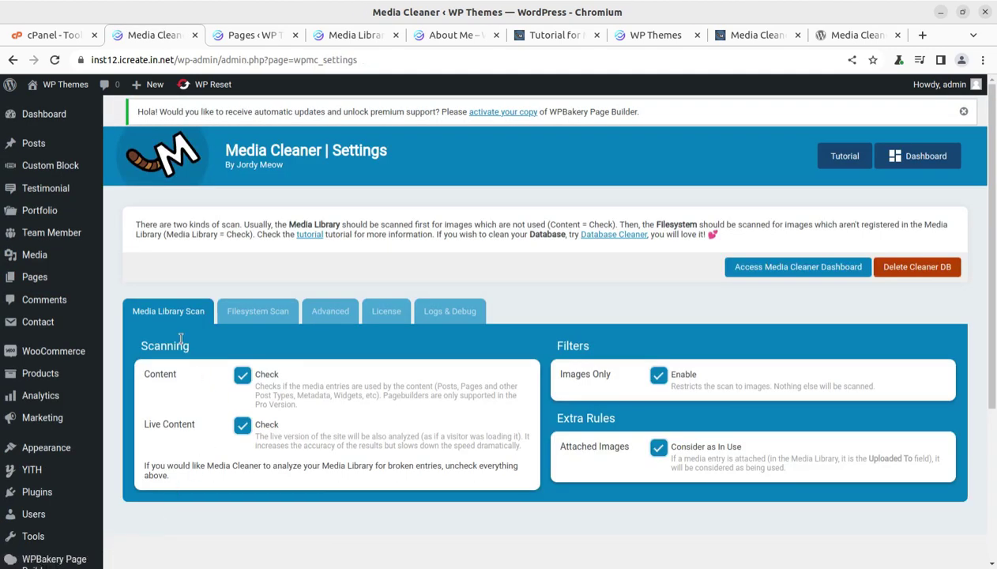
- For the Media Library scan, turn off the Live Content check, the Images Only filter and the Attached Images rule
click(243, 427)
click(658, 374)
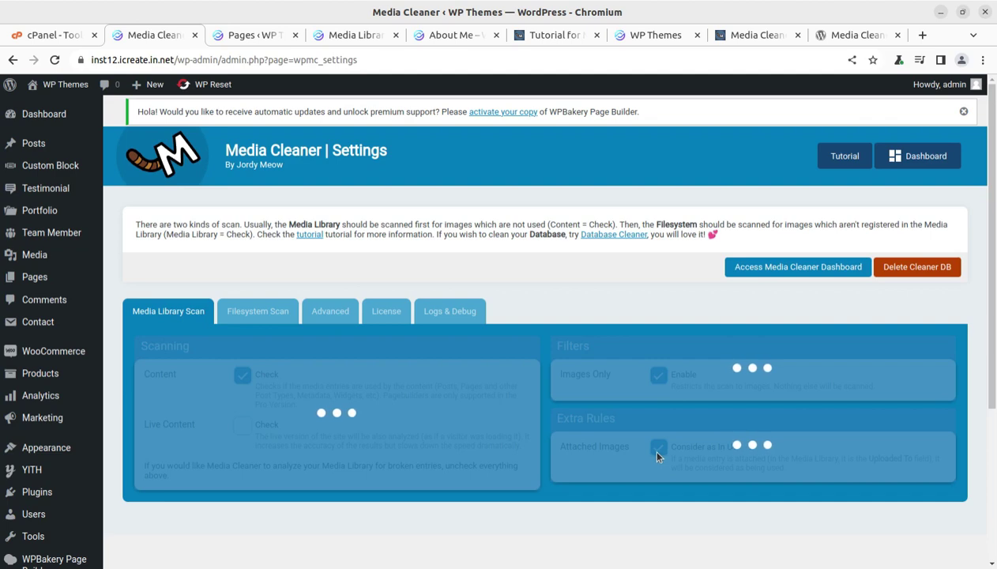
click(657, 449)
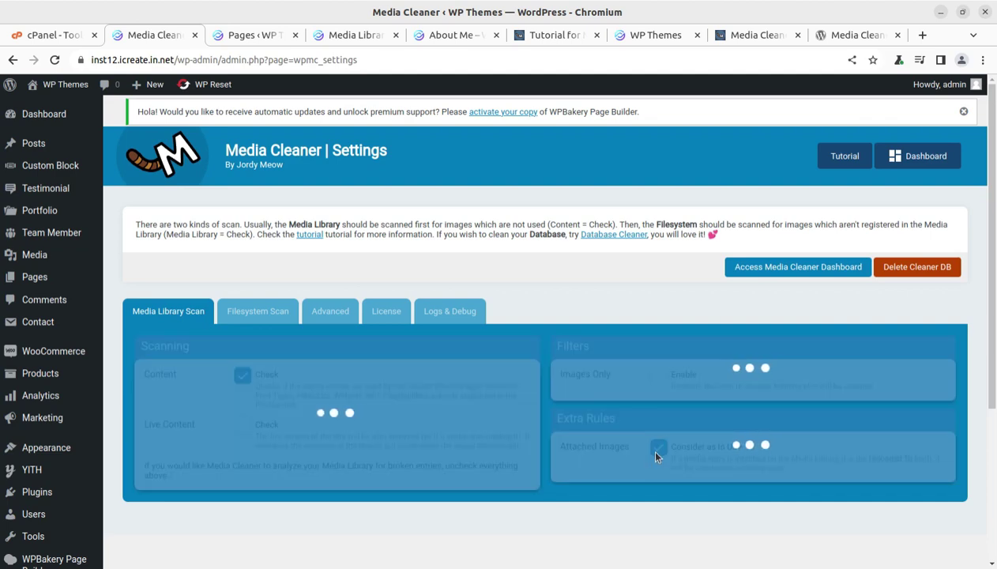
- Turn off the Content check for the Filesystem scan and review the Advanced settings
click(259, 311)
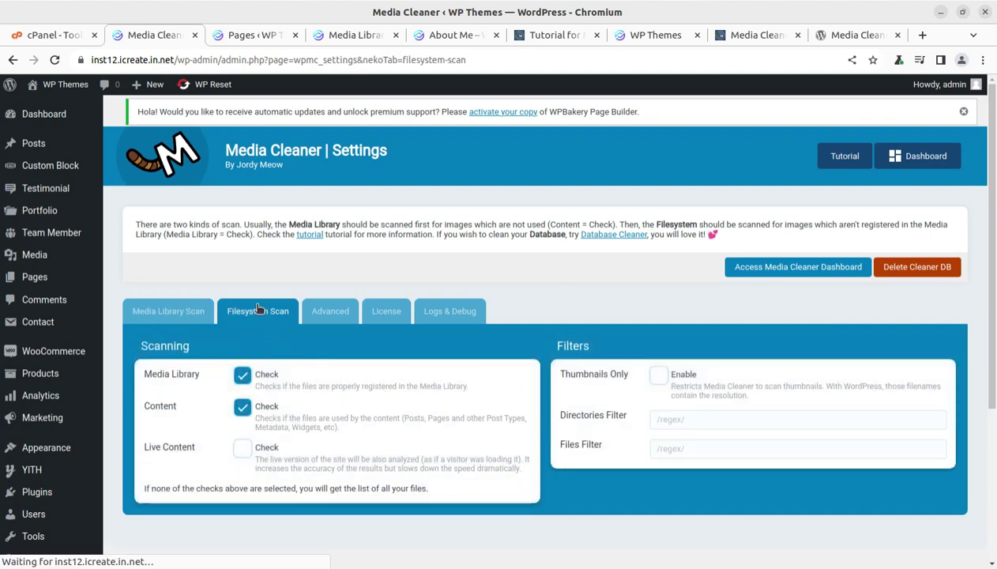
click(240, 407)
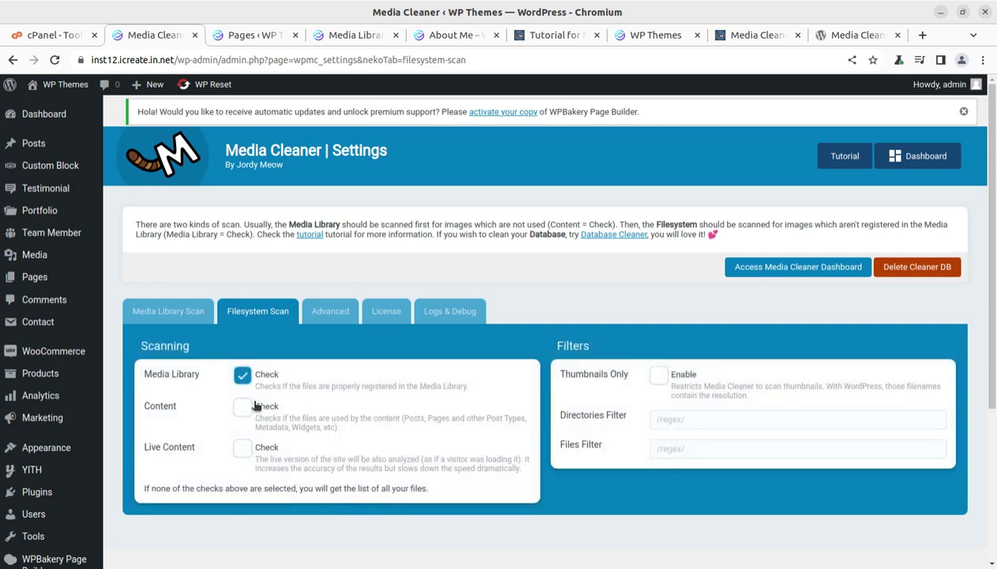
click(328, 311)
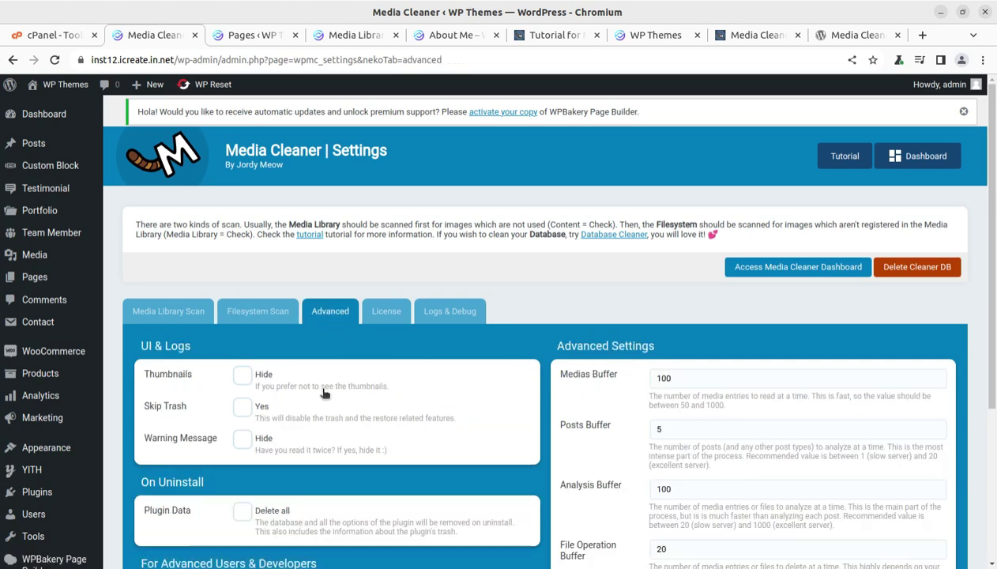
scroll(312, 388, down, 4)
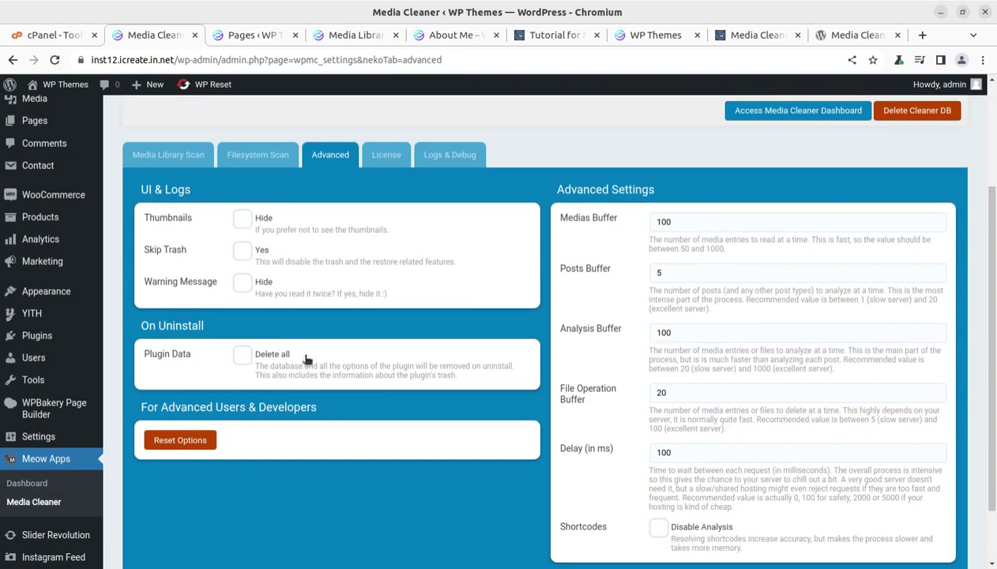
scroll(358, 249, up, 4)
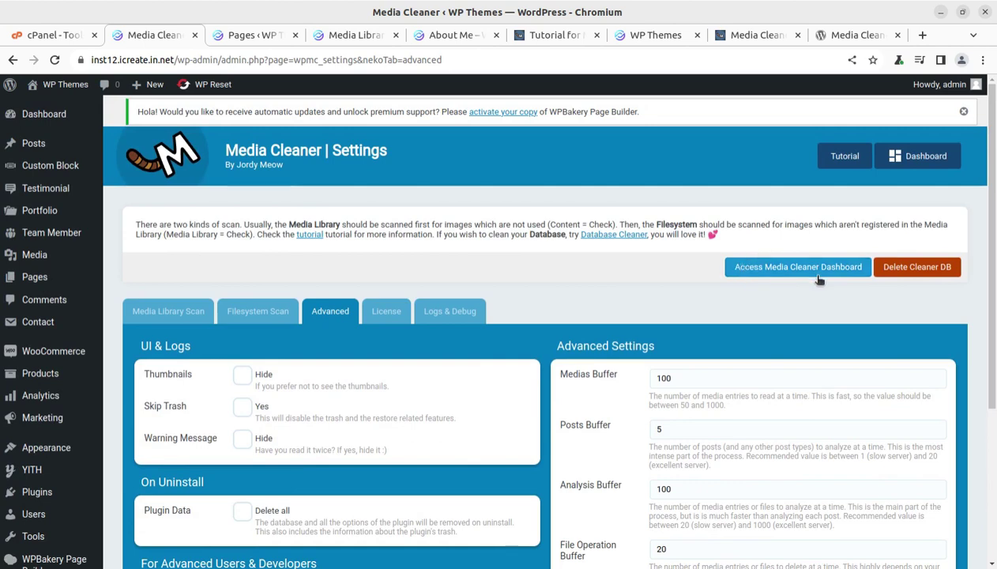
- Reopen the Media Cleaner dashboard and start a new scan of the Media Library
mouse_move(31, 168)
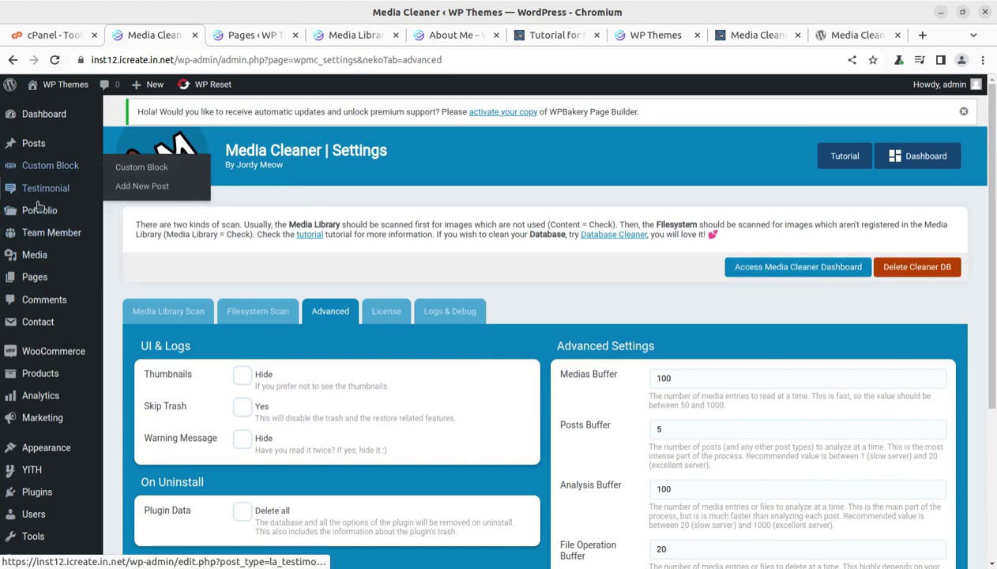
mouse_move(41, 261)
click(130, 276)
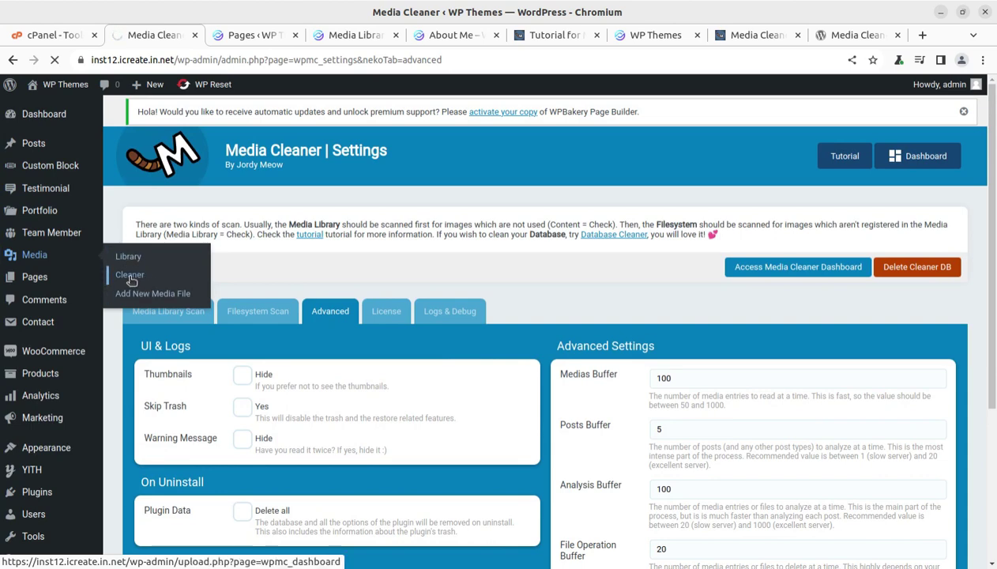
scroll(320, 380, down, 2)
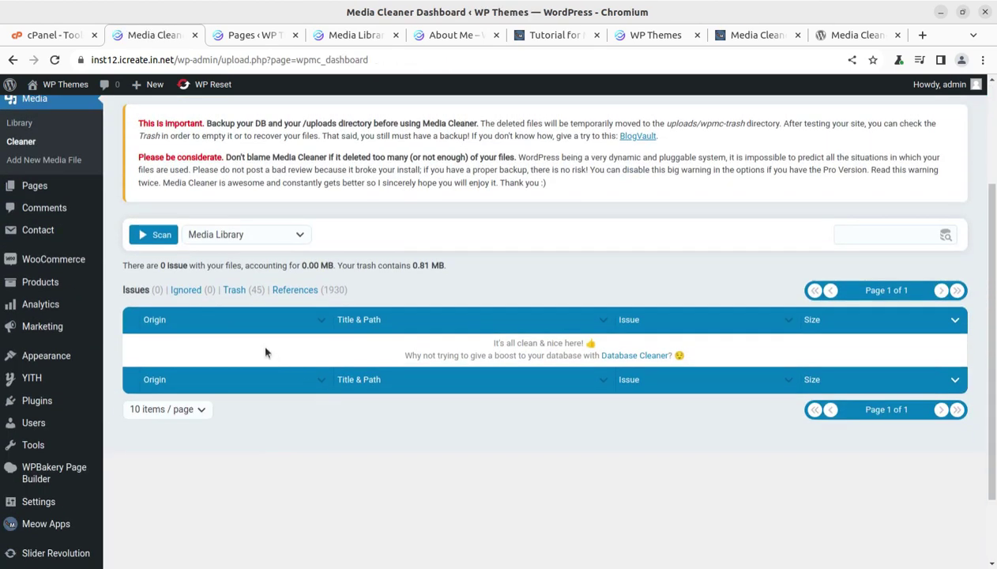
click(154, 234)
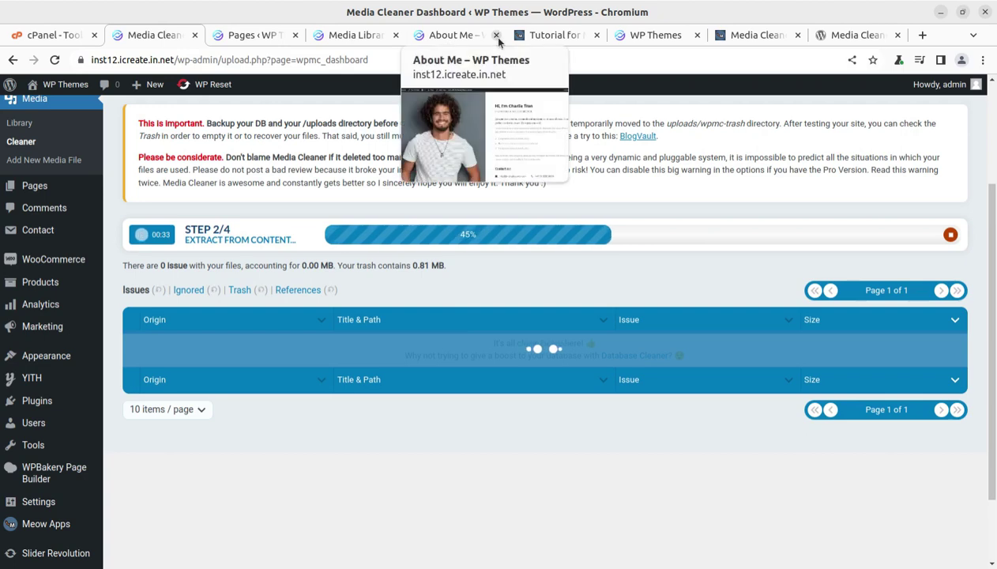
- Close the About Me page and read the Media Cleaner tutorial on deleting entries, testing the website, emptying the trash and issue types
middle_click(451, 40)
click(447, 38)
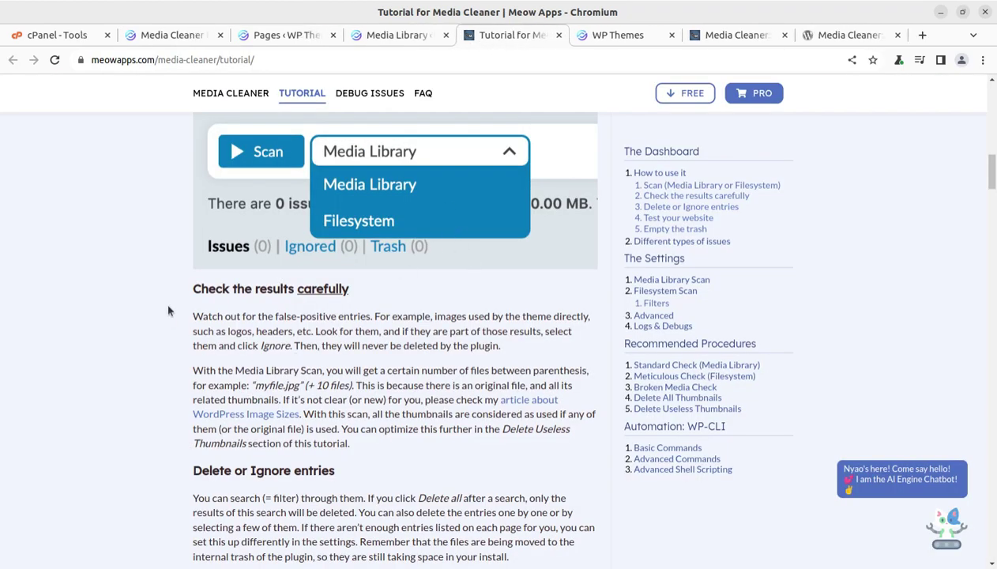
scroll(147, 360, down, 2)
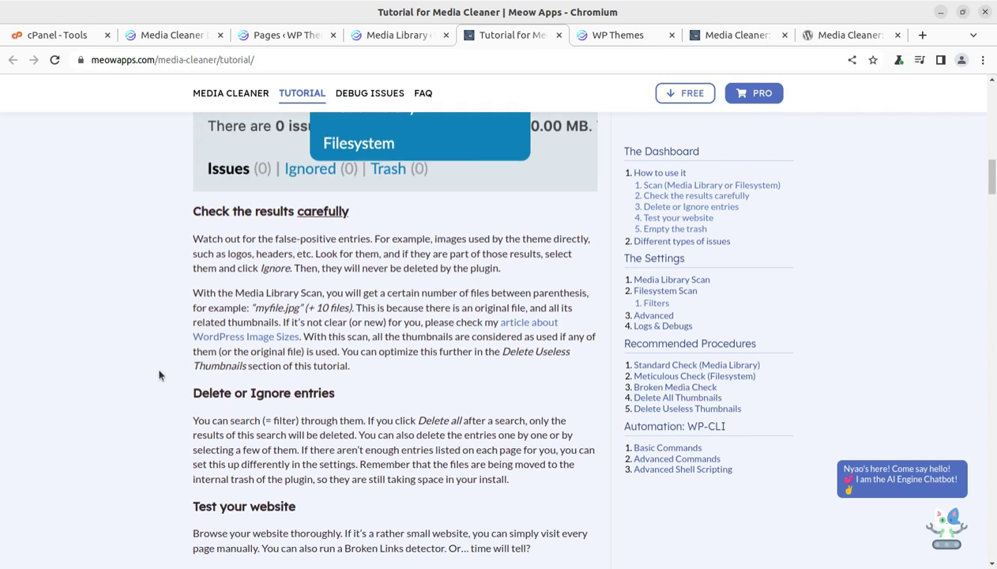
drag(191, 394, 332, 396)
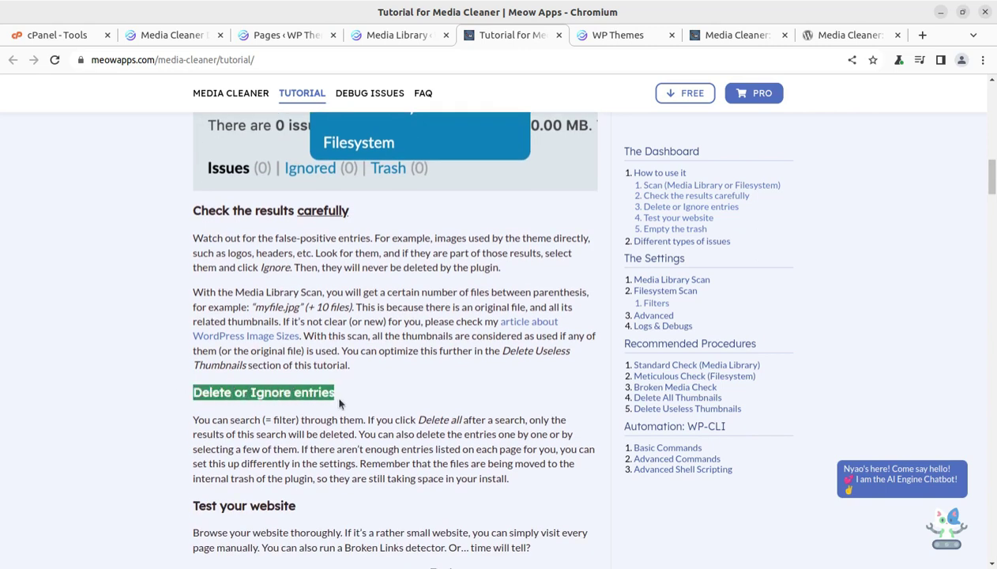
scroll(336, 403, down, 2)
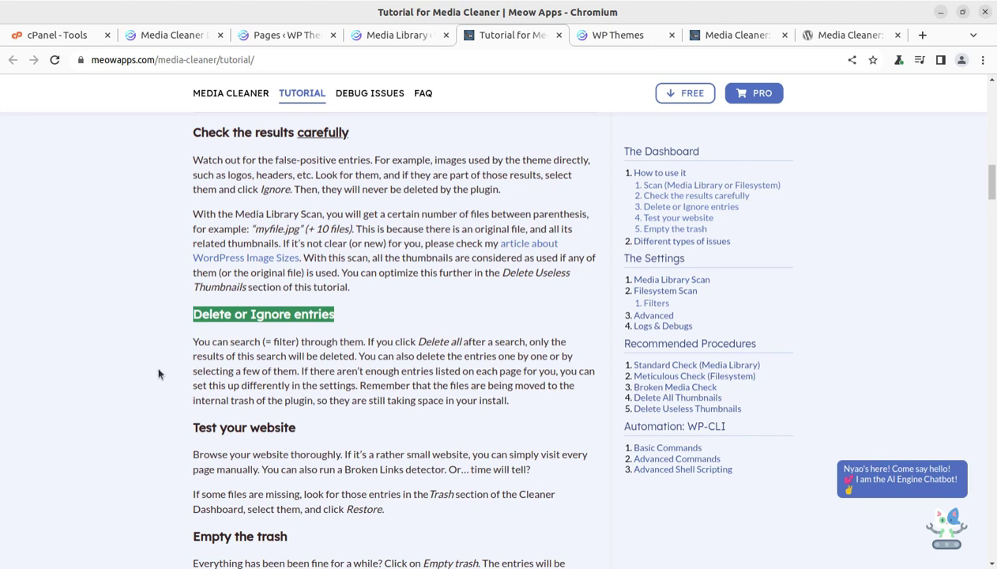
scroll(158, 374, down, 4)
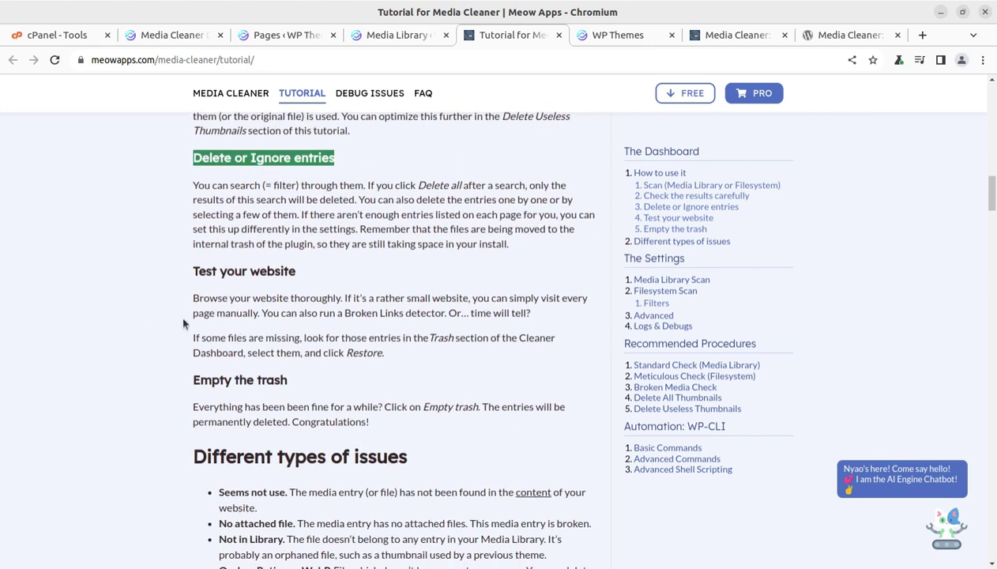
drag(192, 272, 293, 278)
drag(192, 380, 283, 381)
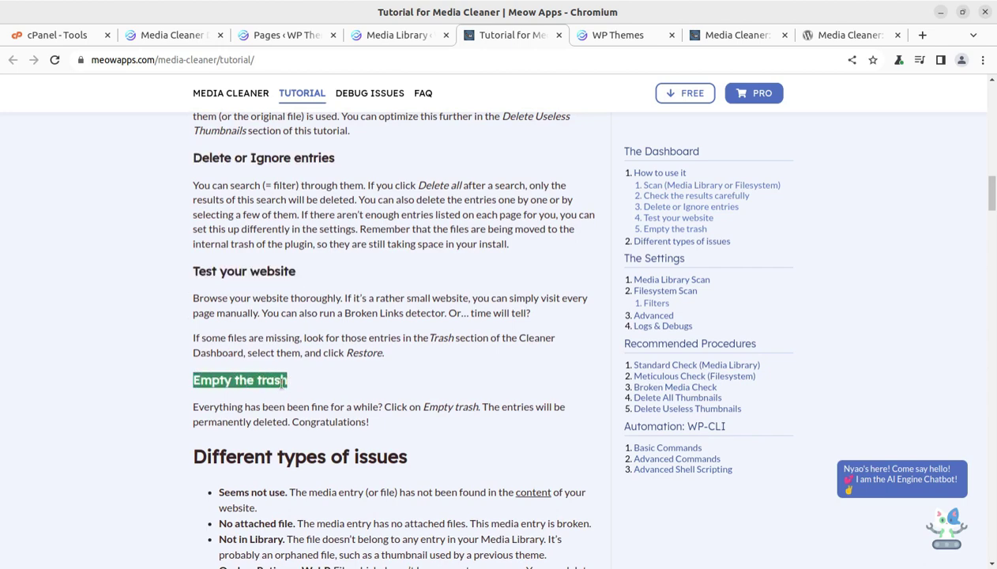
scroll(284, 382, down, 4)
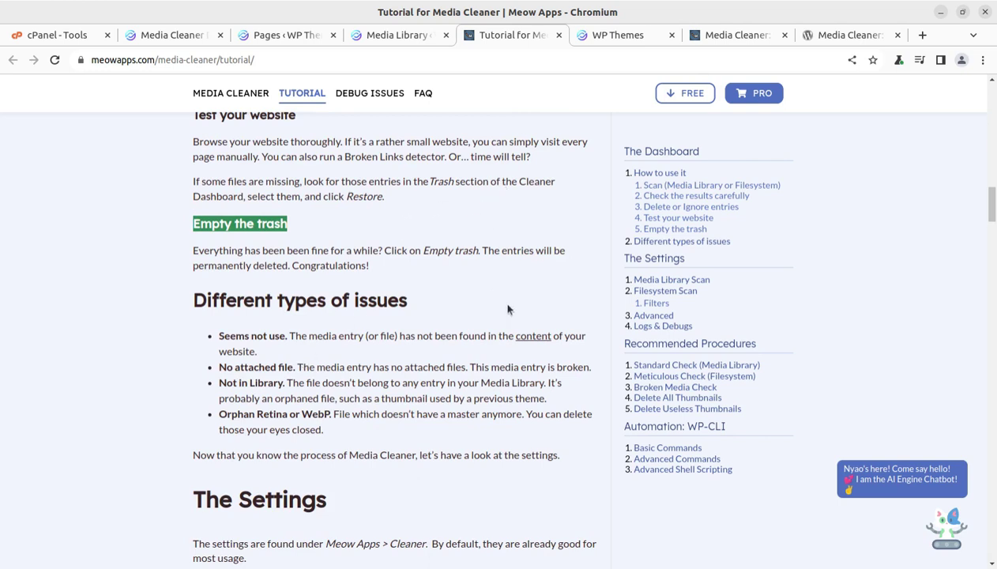
scroll(372, 246, up, 7)
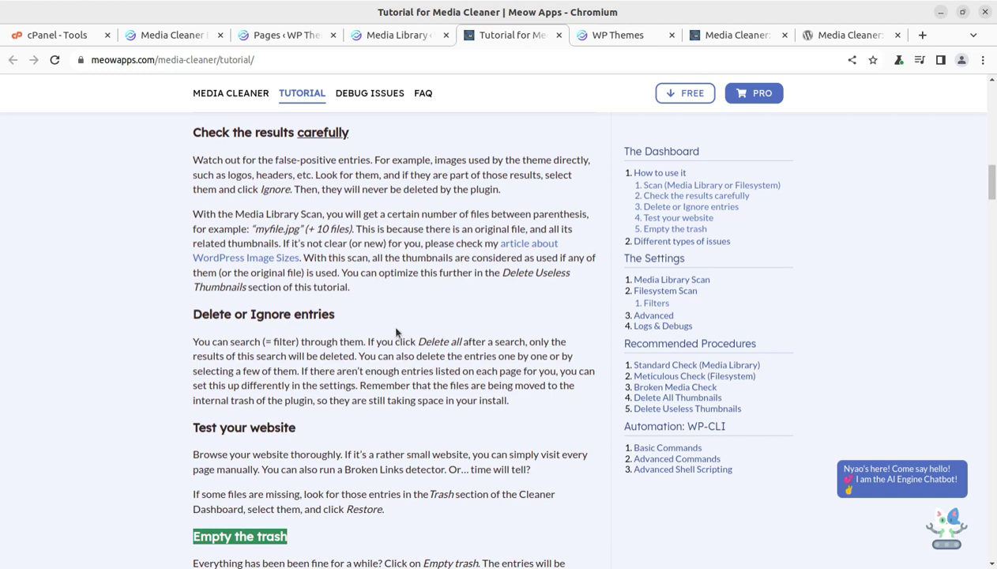
scroll(609, 256, up, 2)
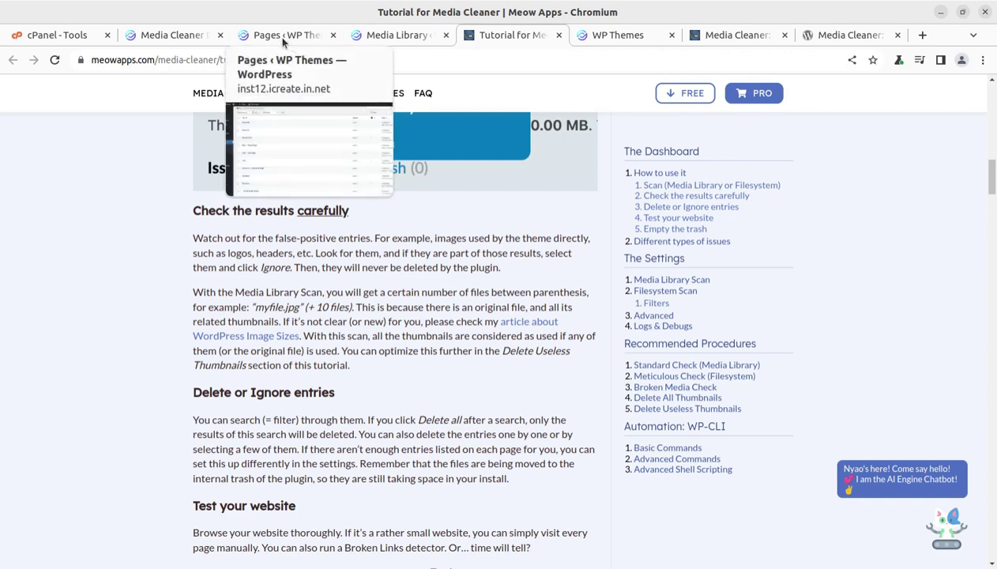
- Return to the Media Cleaner dashboard, review the Media Library scan's issues and delete all of them
click(194, 38)
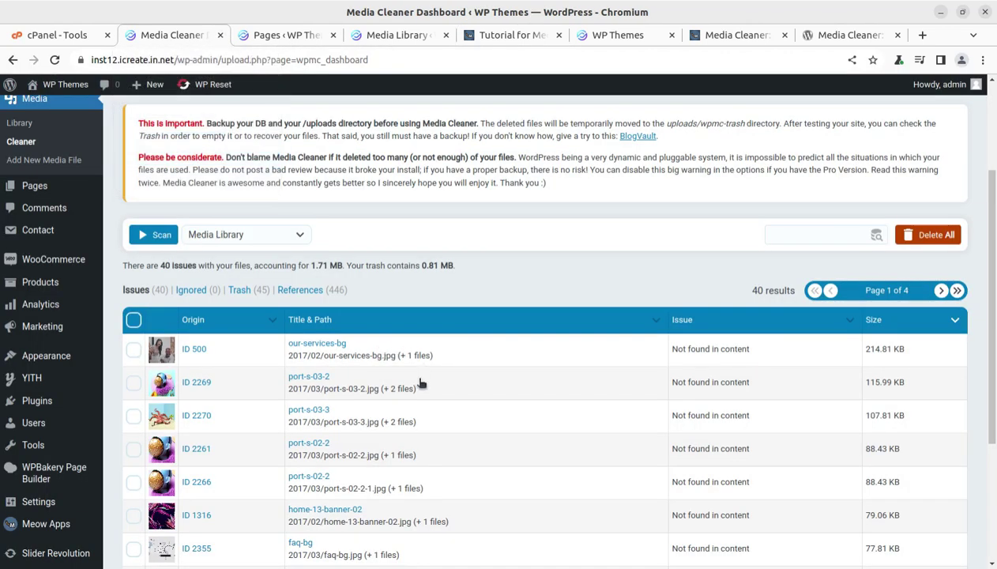
scroll(507, 369, down, 1)
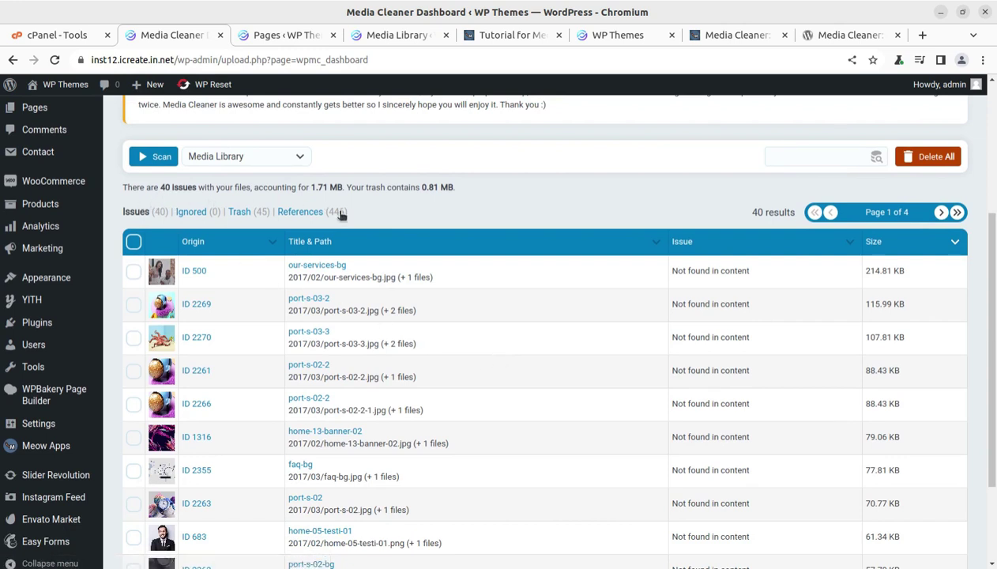
scroll(410, 397, down, 2)
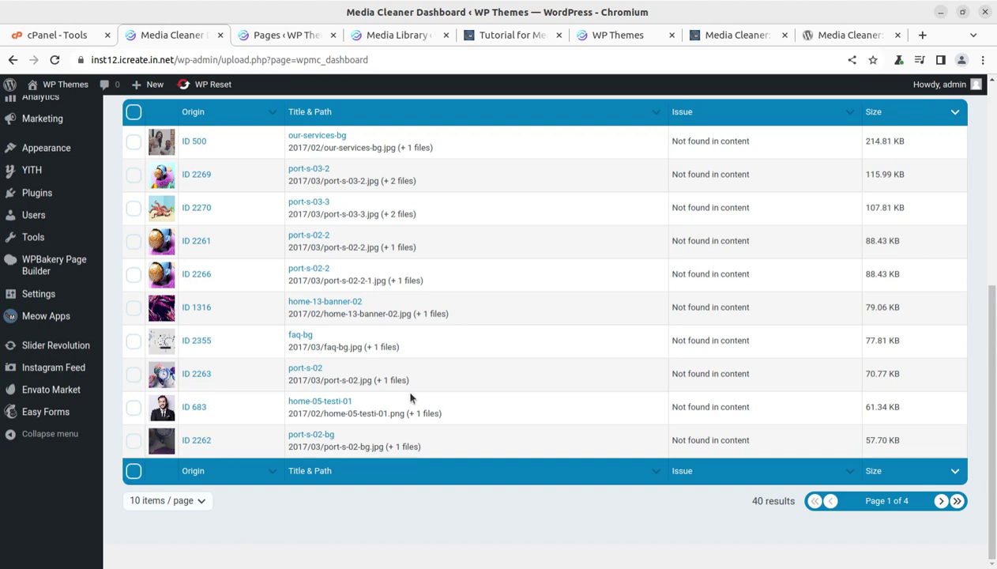
scroll(410, 398, up, 4)
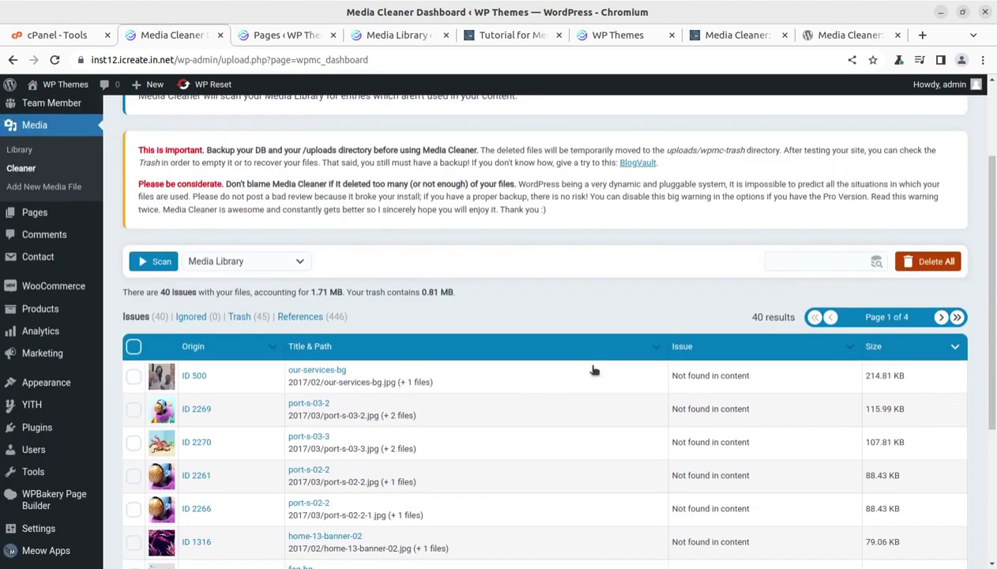
click(913, 269)
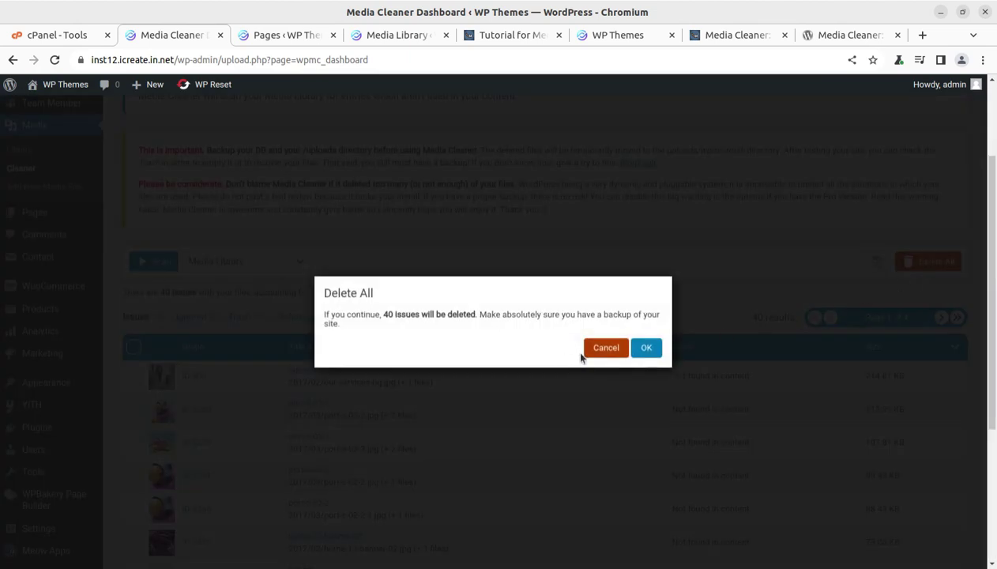
click(643, 352)
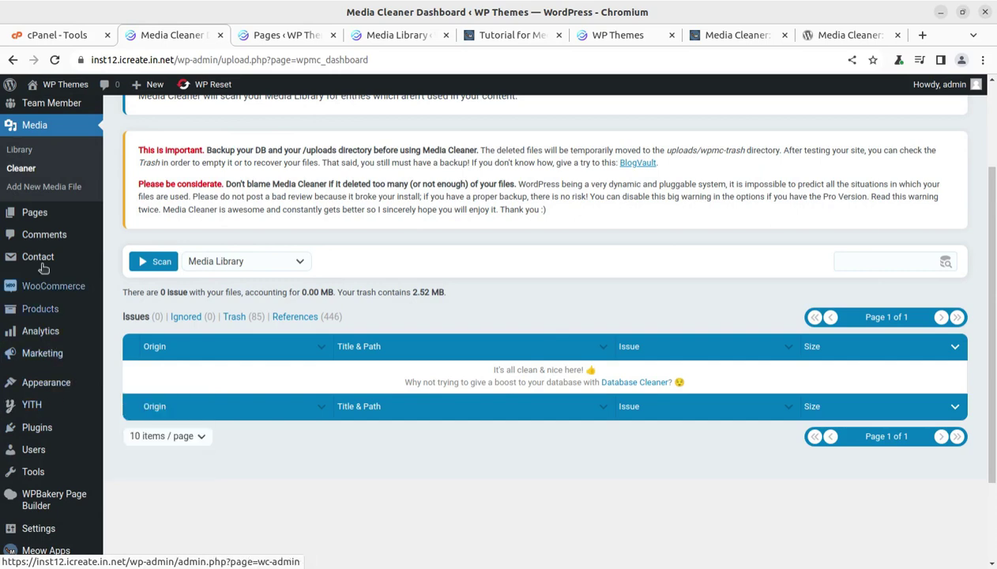
- Switch the Media Cleaner scan type to Filesystem and run the scan
scroll(55, 258, up, 2)
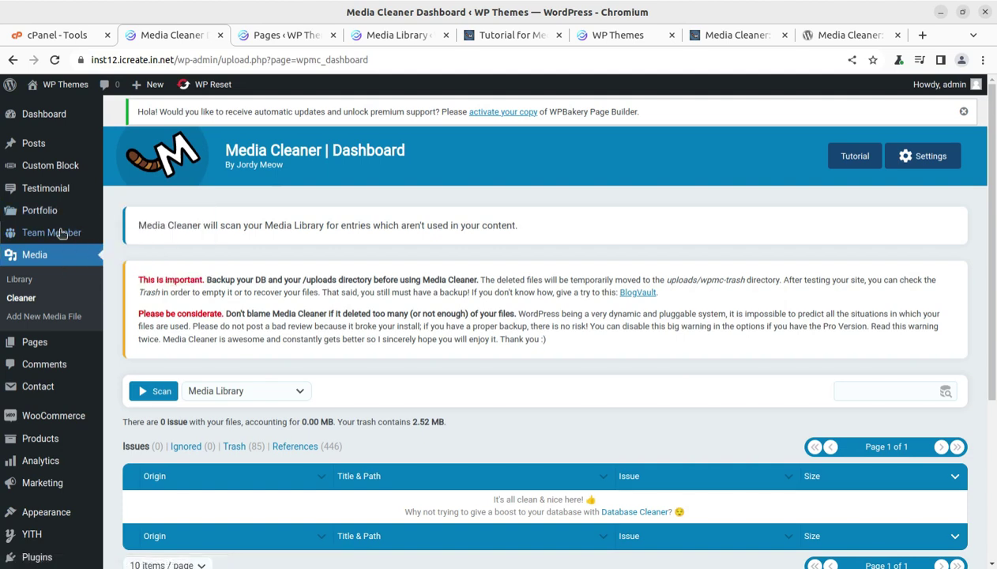
mouse_move(61, 231)
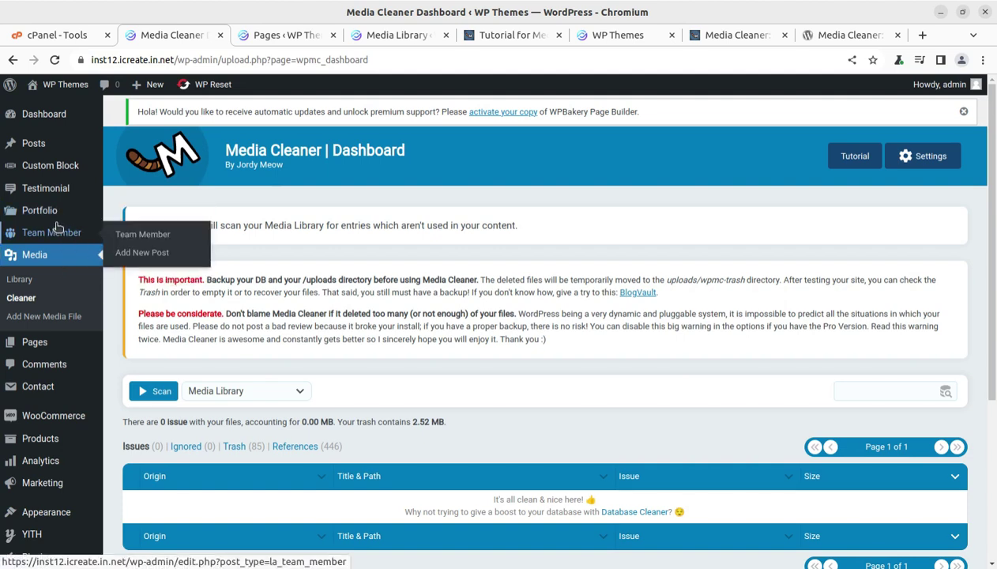
scroll(256, 388, down, 1)
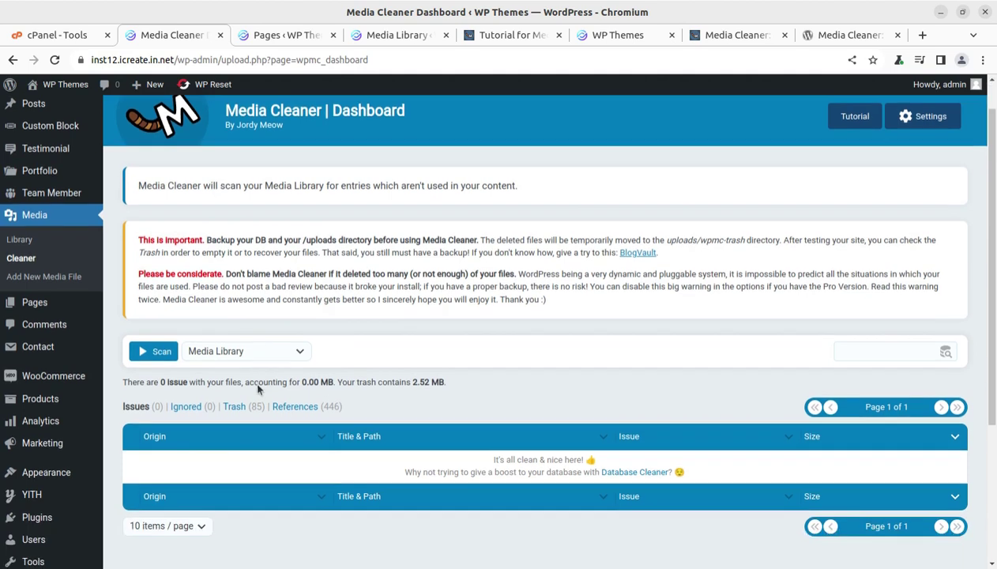
scroll(257, 388, down, 1)
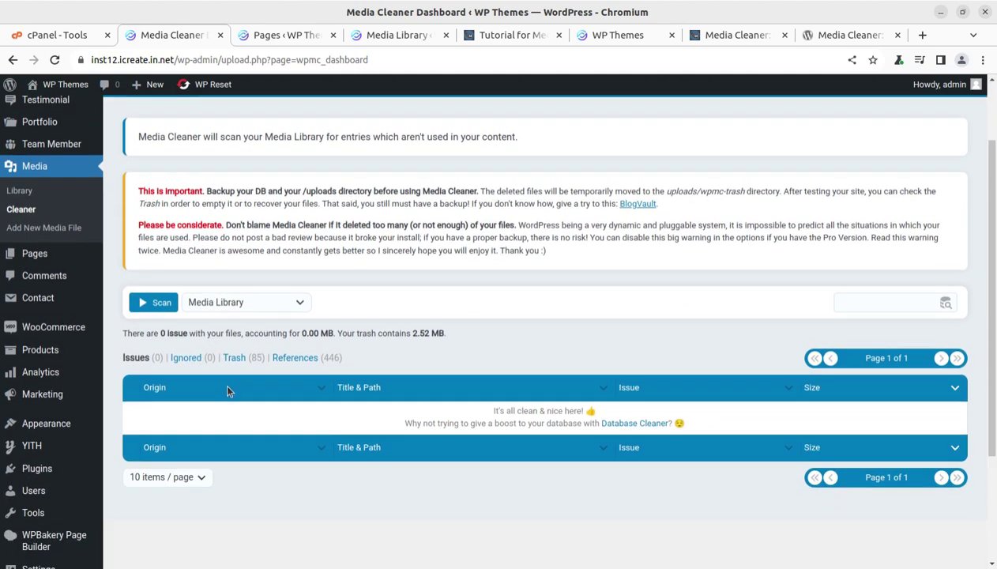
scroll(224, 380, down, 4)
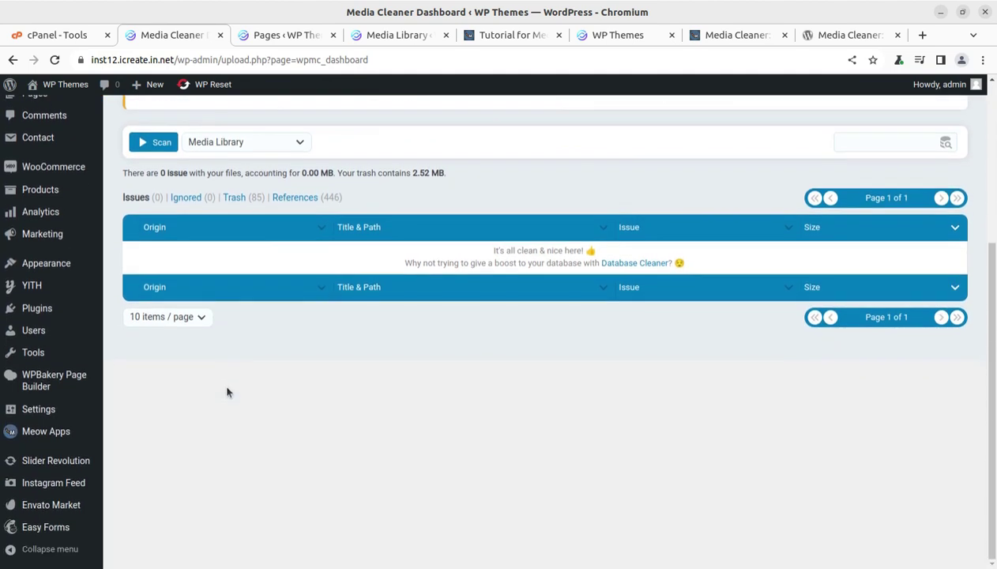
click(273, 146)
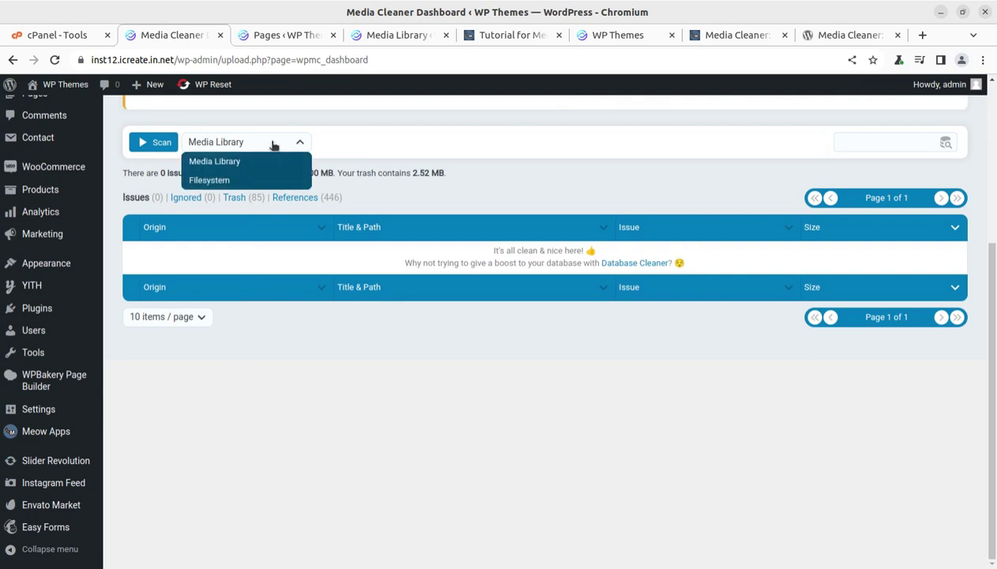
click(230, 181)
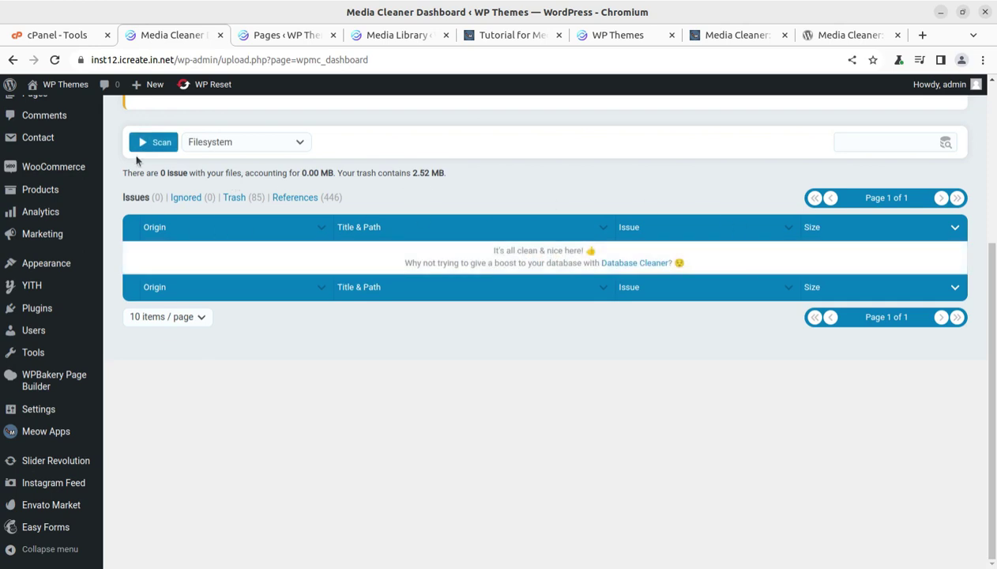
click(145, 145)
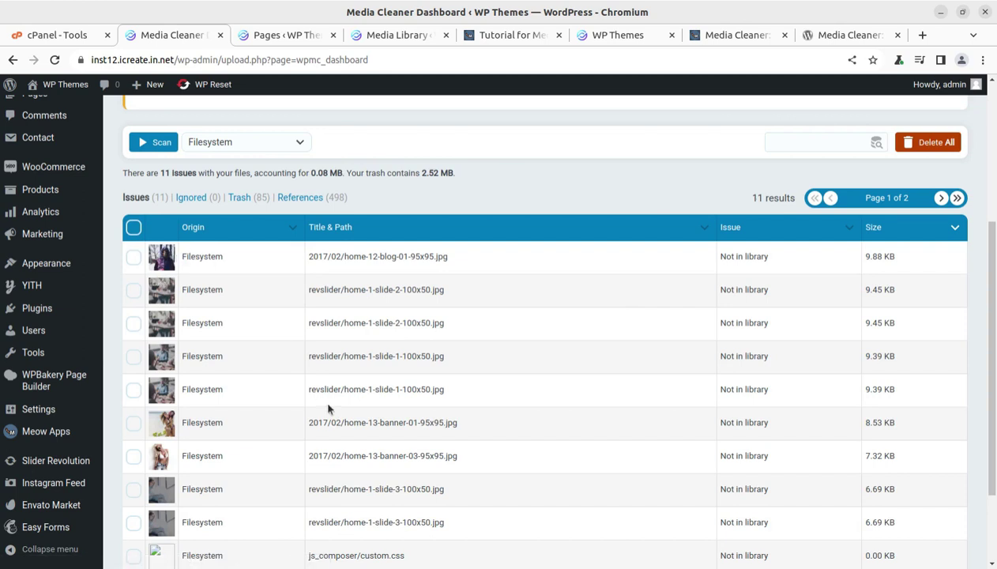
- Review the Filesystem scan's issues across both result pages and delete all of them
scroll(329, 409, down, 3)
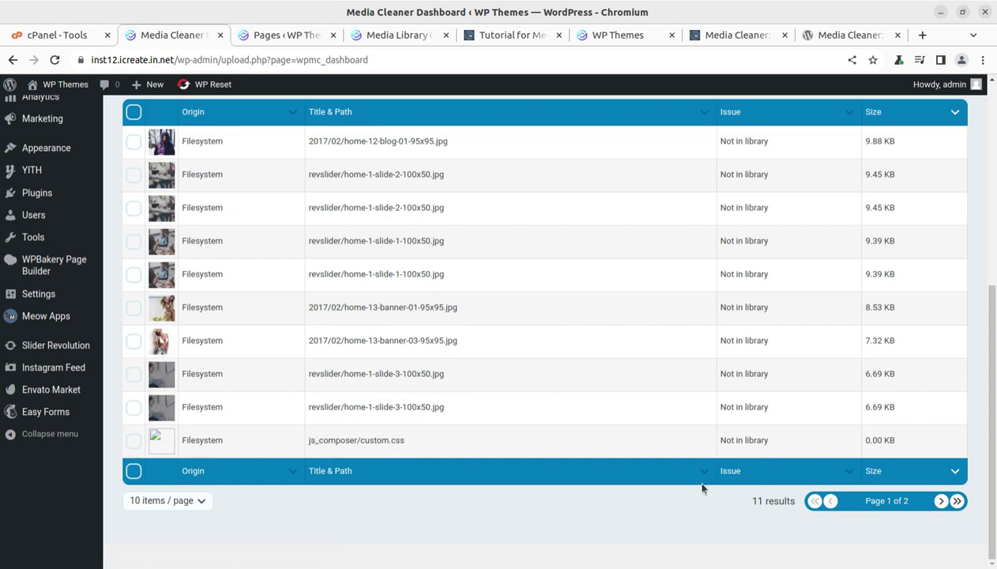
scroll(382, 440, up, 5)
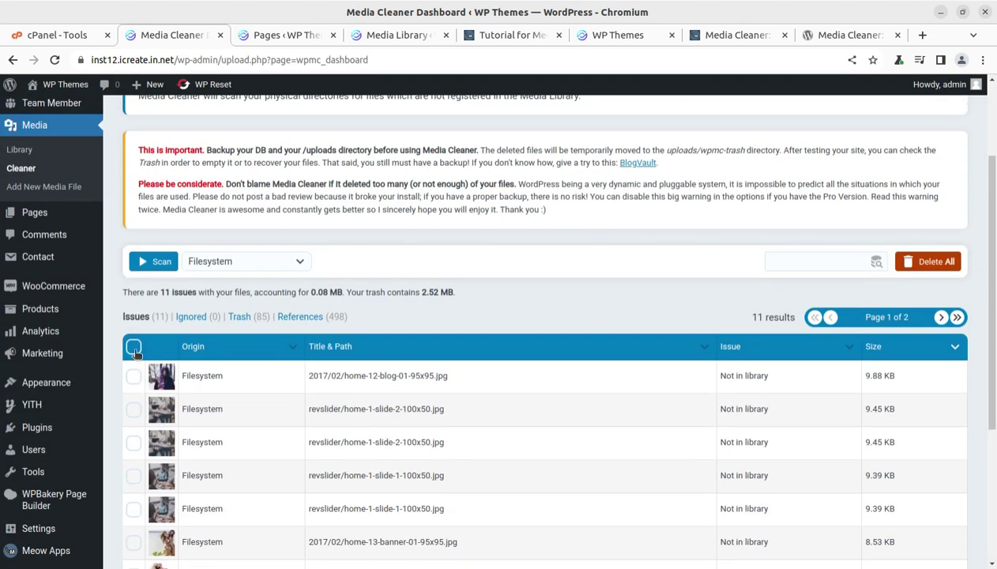
click(133, 348)
scroll(275, 387, down, 2)
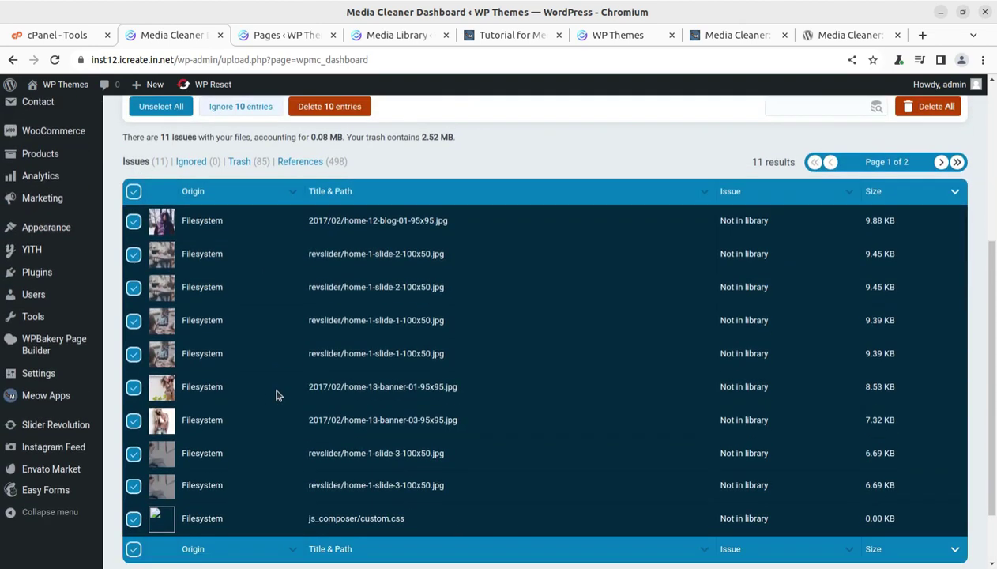
click(133, 518)
scroll(551, 545, down, 1)
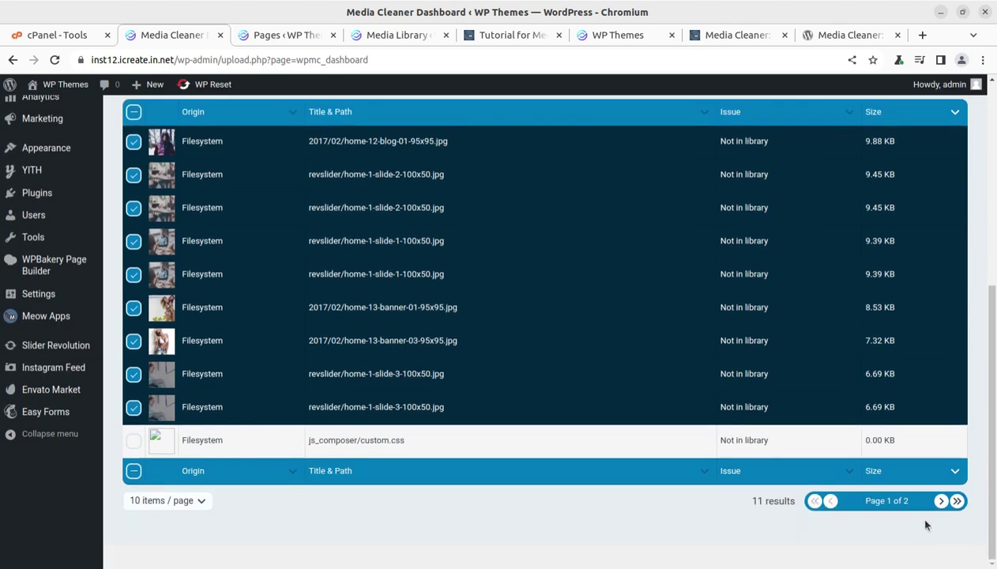
click(941, 505)
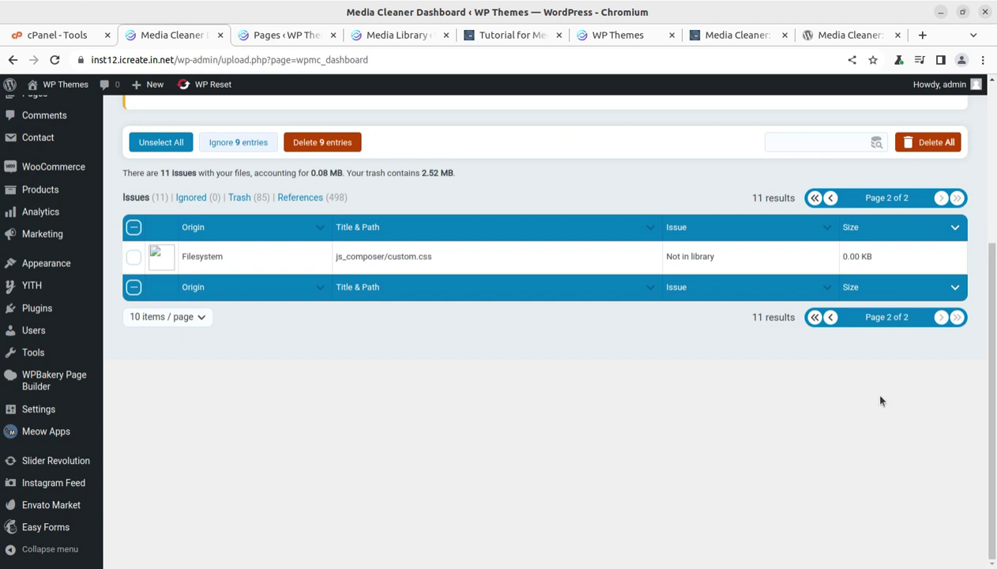
click(936, 143)
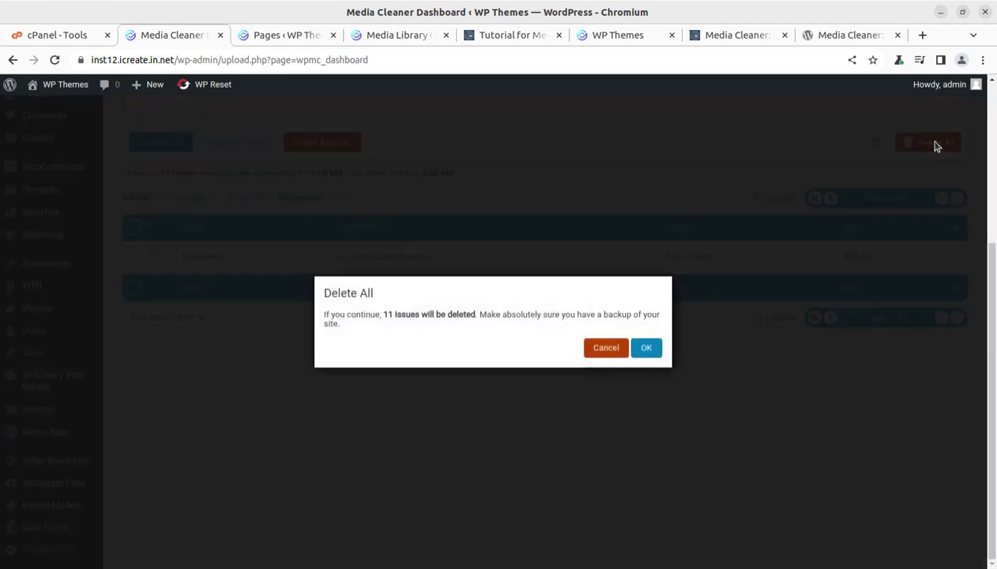
click(645, 354)
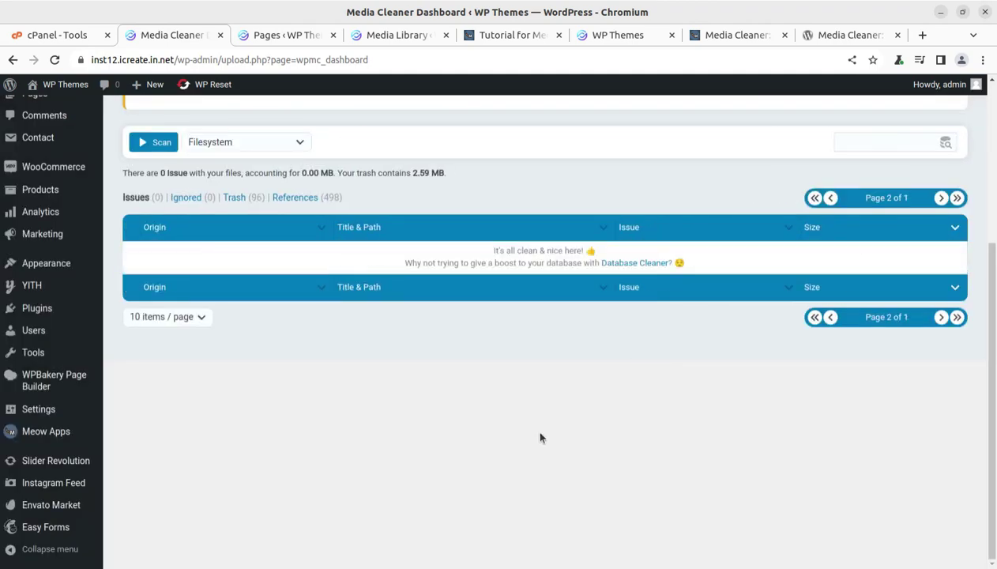
- Reload the WordPress Media Library and check the total number of media items
scroll(540, 436, up, 1)
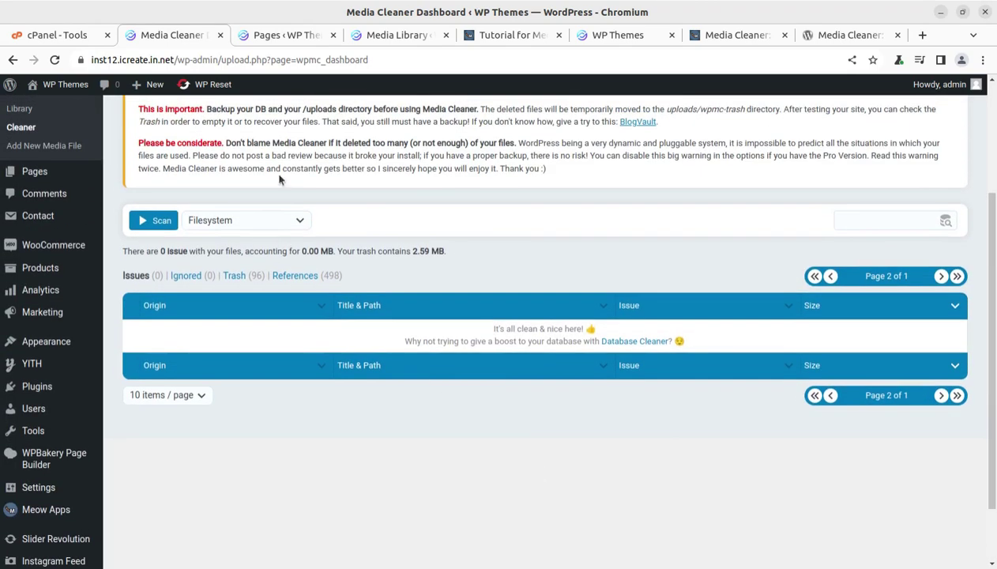
click(371, 41)
click(55, 59)
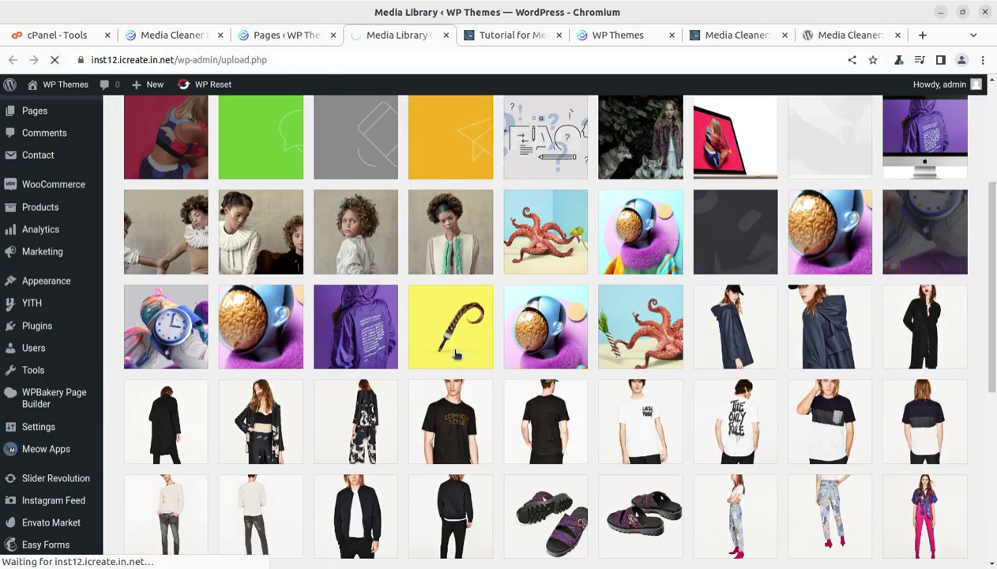
scroll(455, 354, down, 3)
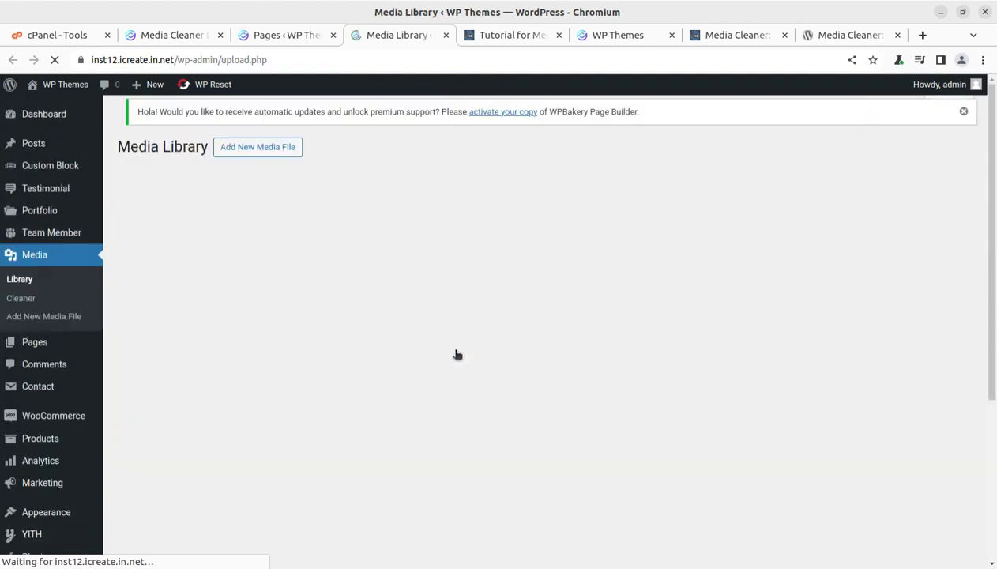
scroll(590, 396, down, 5)
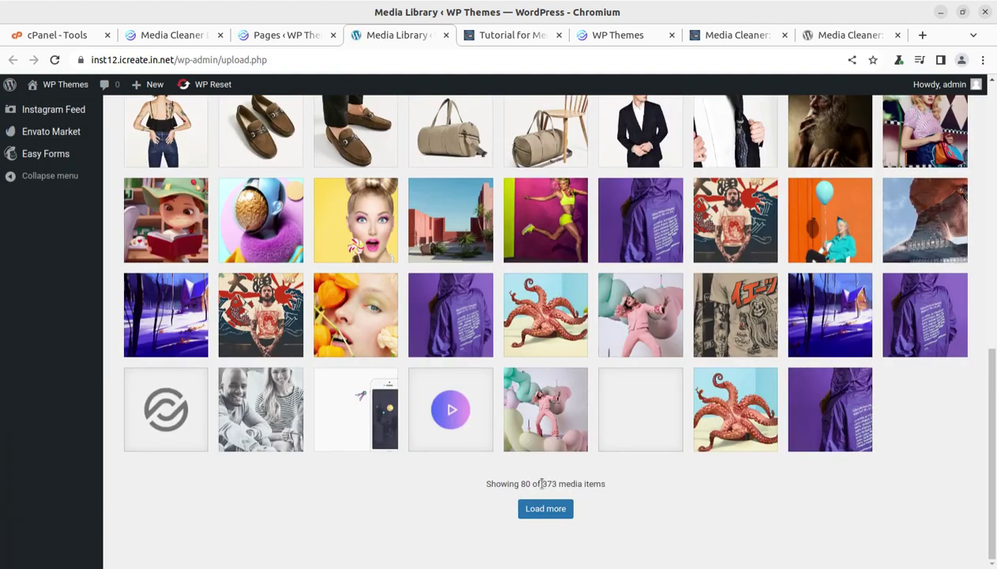
drag(541, 483, 557, 484)
click(294, 41)
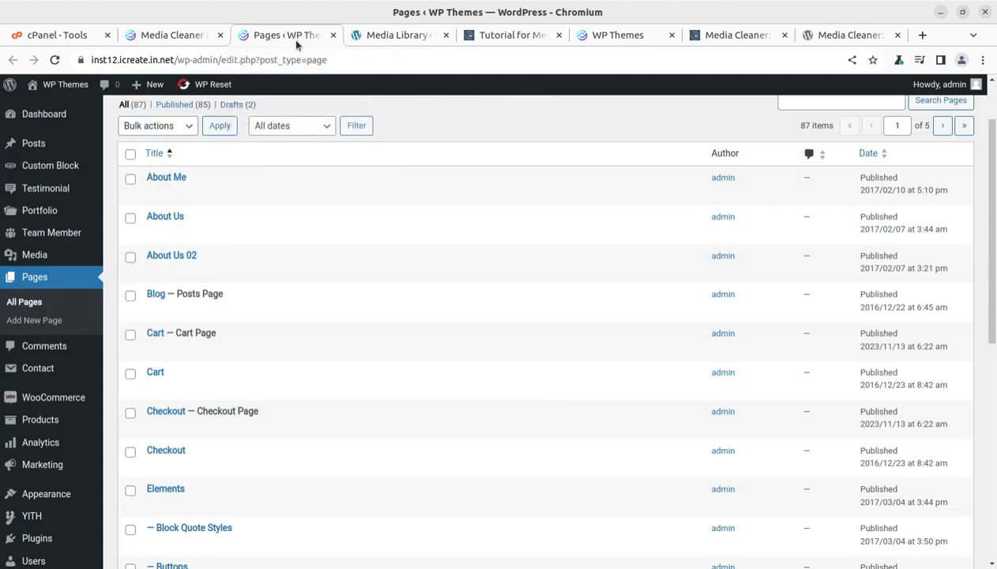
click(391, 36)
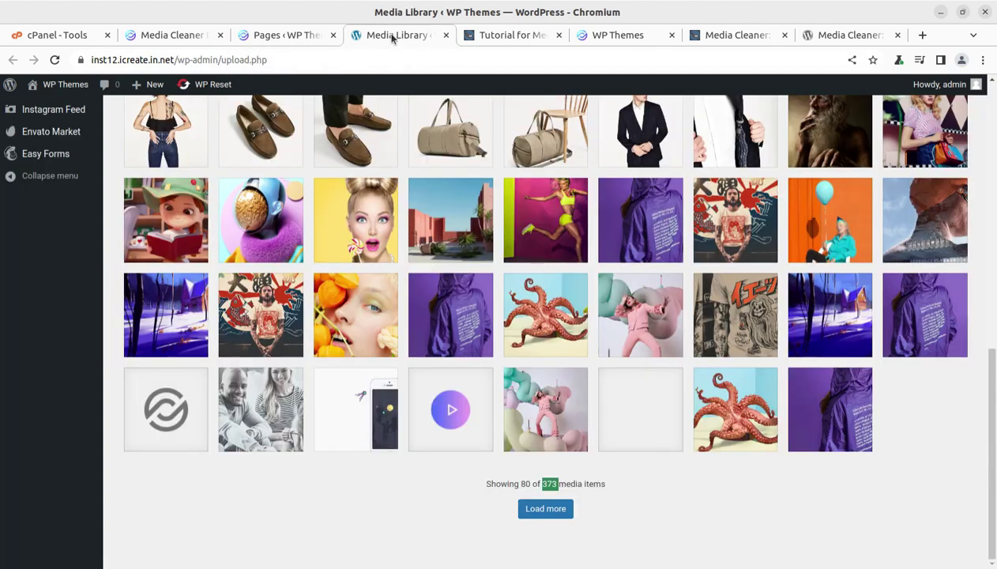
scroll(463, 288, up, 10)
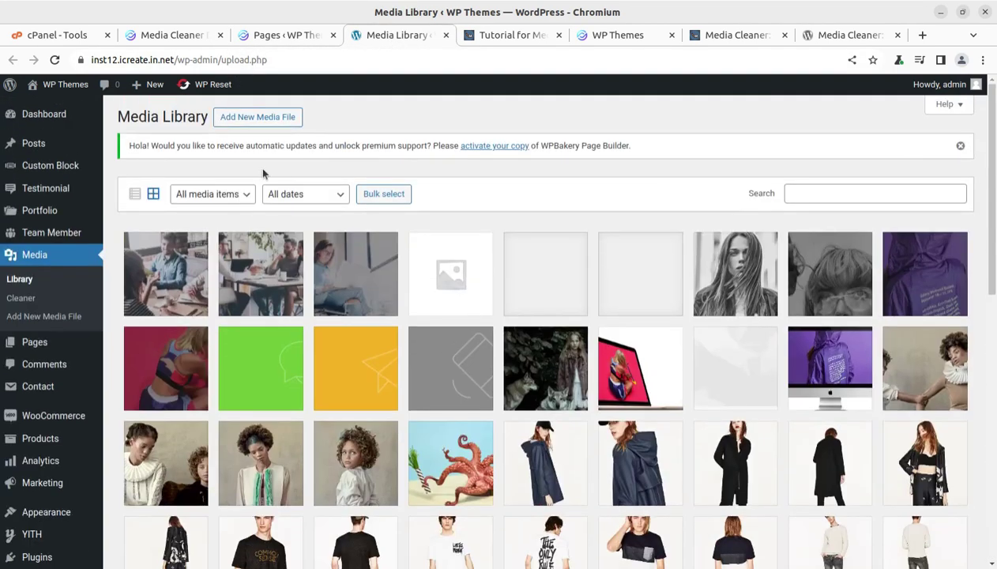
- Open the site's home page in a new tab and examine its slider and sections for missing images
mouse_move(47, 117)
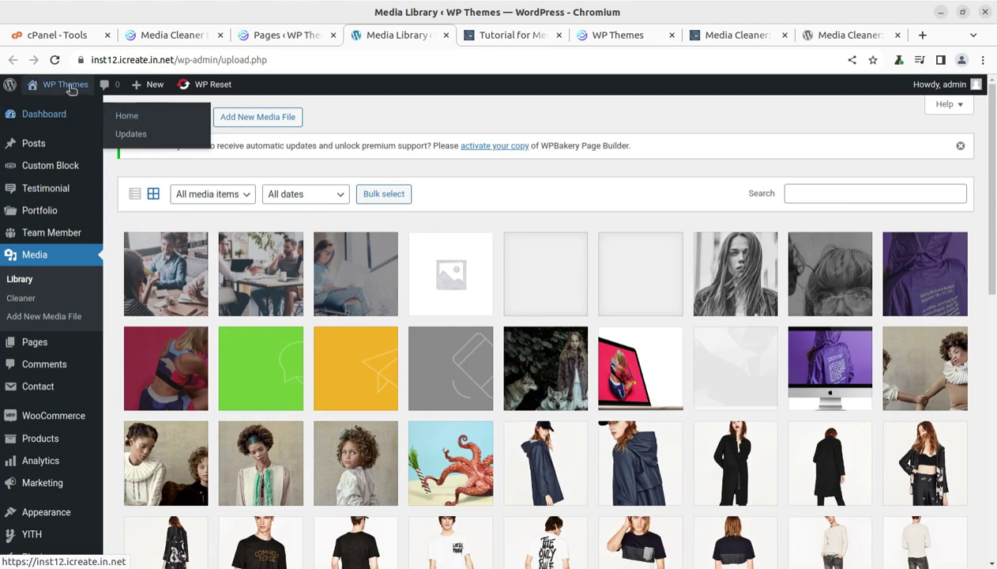
middle_click(46, 108)
click(439, 35)
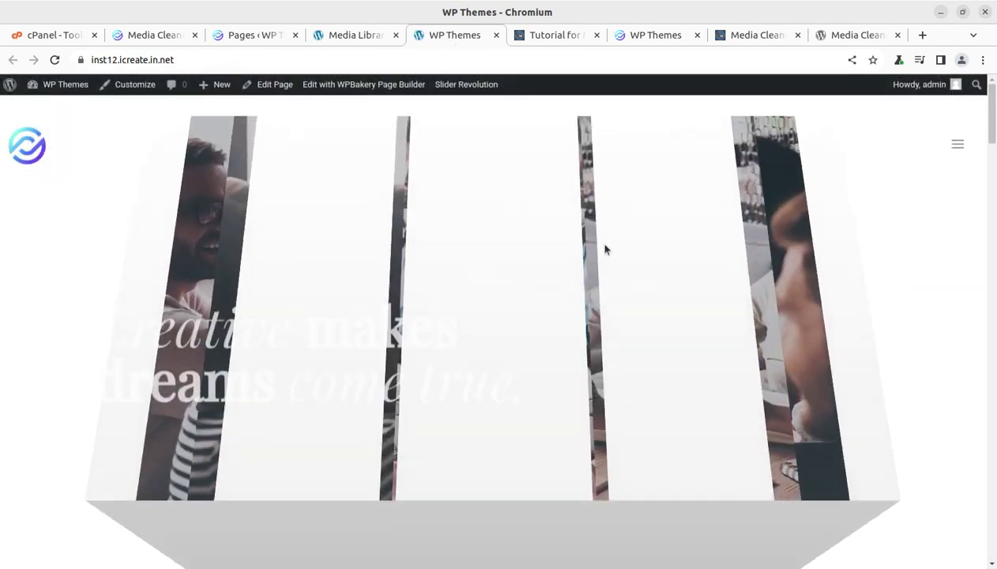
scroll(723, 222, down, 5)
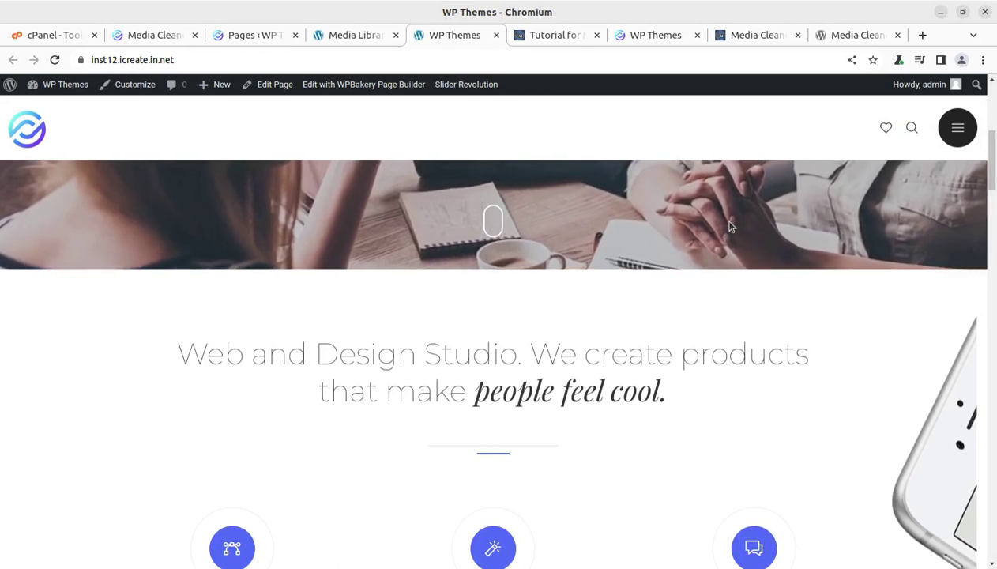
scroll(510, 289, down, 5)
scroll(508, 297, down, 2)
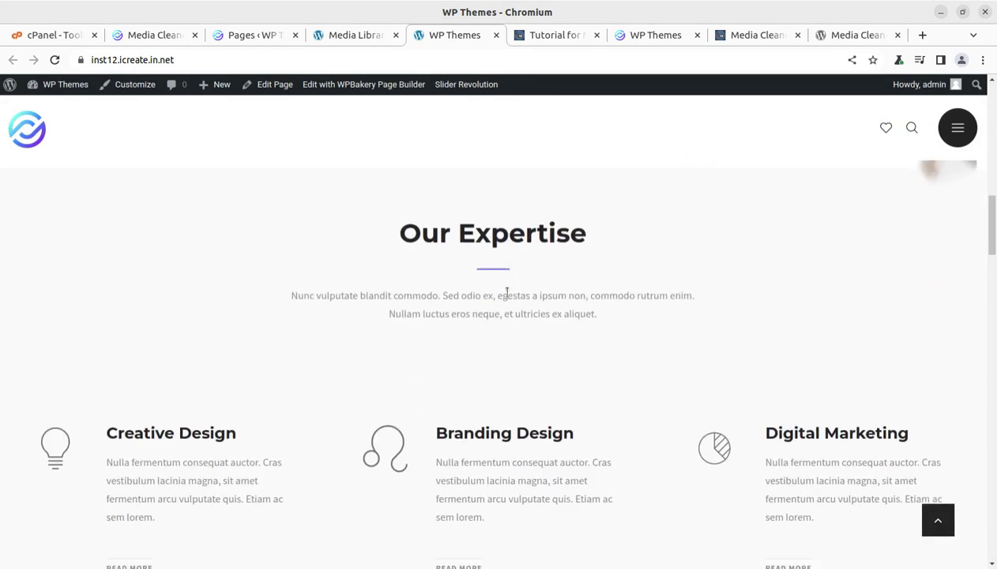